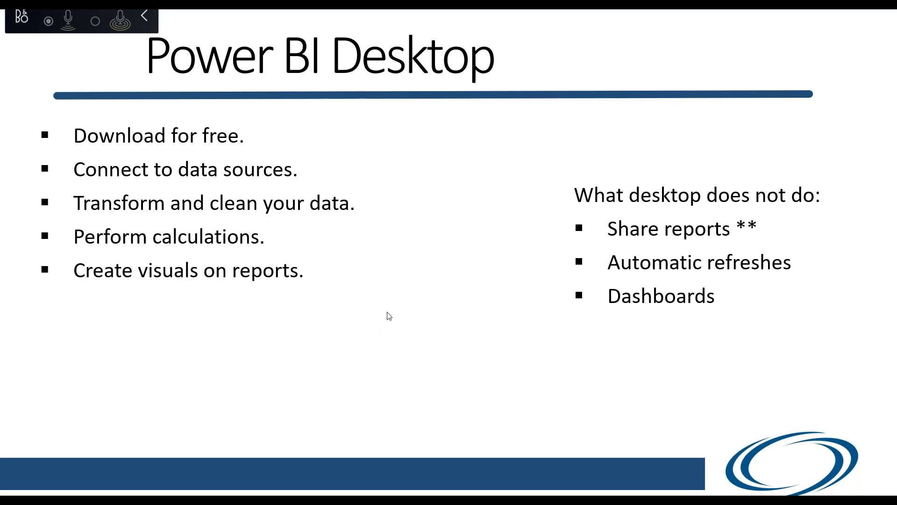
Advance to the Demo slide, then end the slide show and minimize the presentation window.
{"action": "key", "text": "Right"}
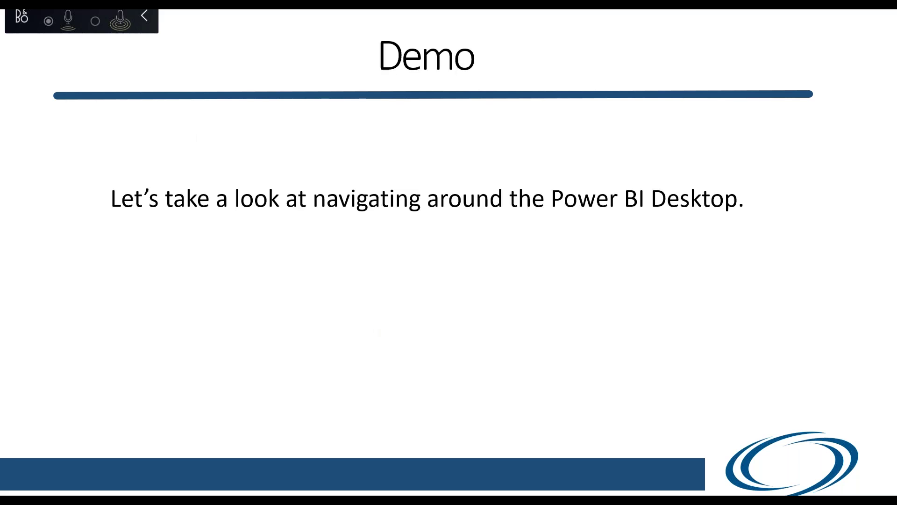
{"action": "right_click", "coordinate": [389, 290]}
{"action": "left_click", "coordinate": [417, 423]}
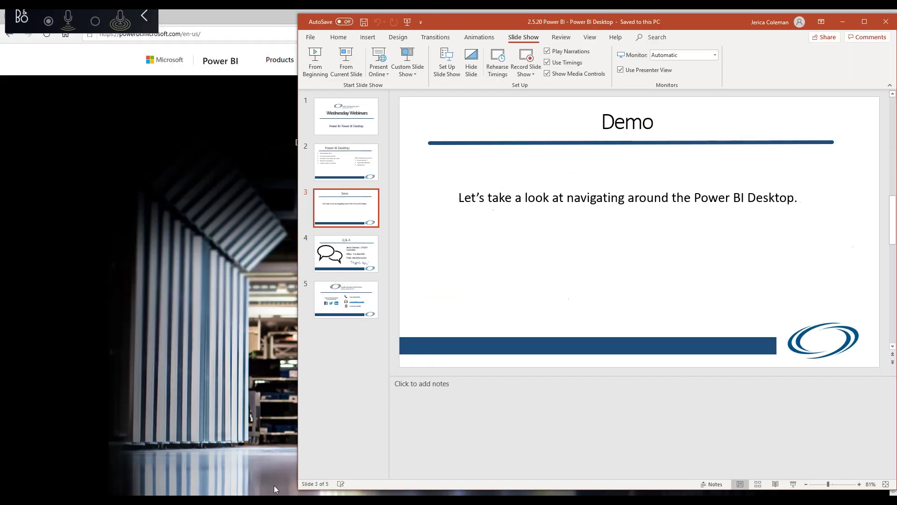
{"action": "left_click", "coordinate": [842, 21]}
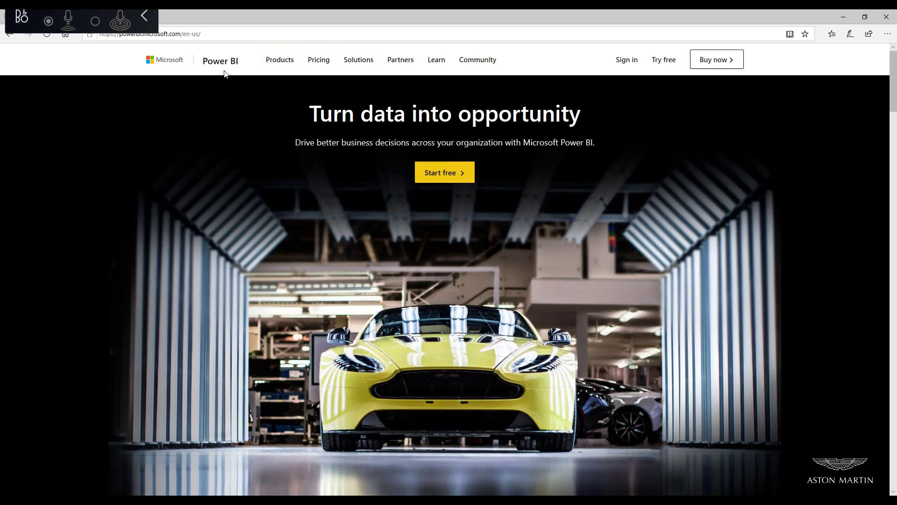
Open the Power BI Desktop product page on the Power BI website.
{"action": "left_click", "coordinate": [280, 65]}
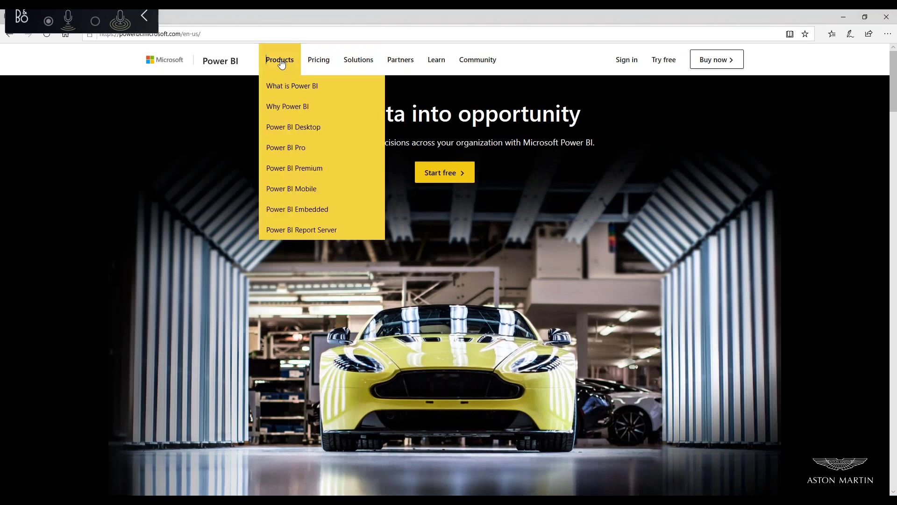
{"action": "left_click", "coordinate": [290, 134]}
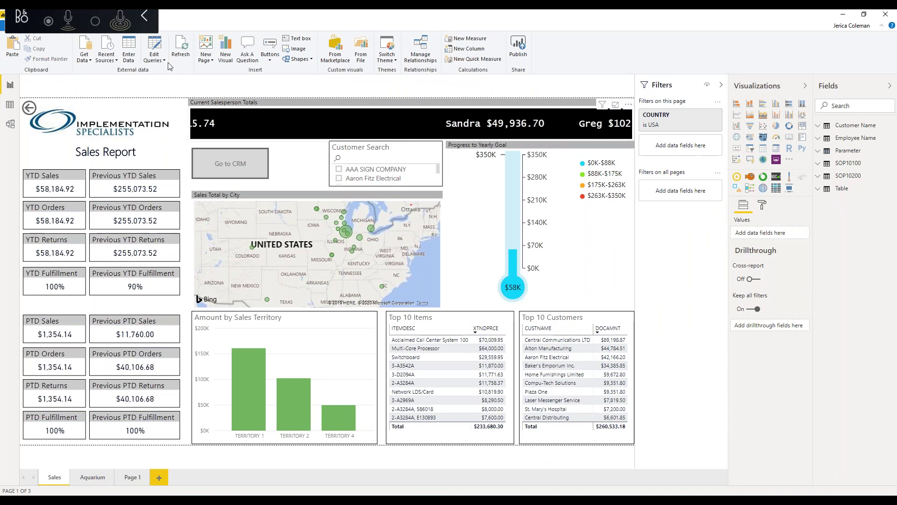
{"action": "left_click", "coordinate": [144, 16]}
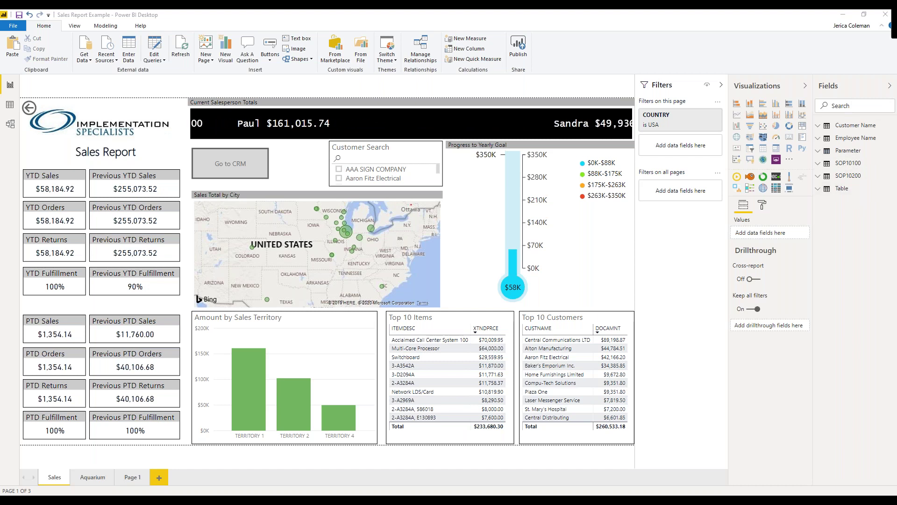
Expand the SOP10100 table and search the fields for "customer", clearing the search again.
{"action": "left_click", "coordinate": [818, 164]}
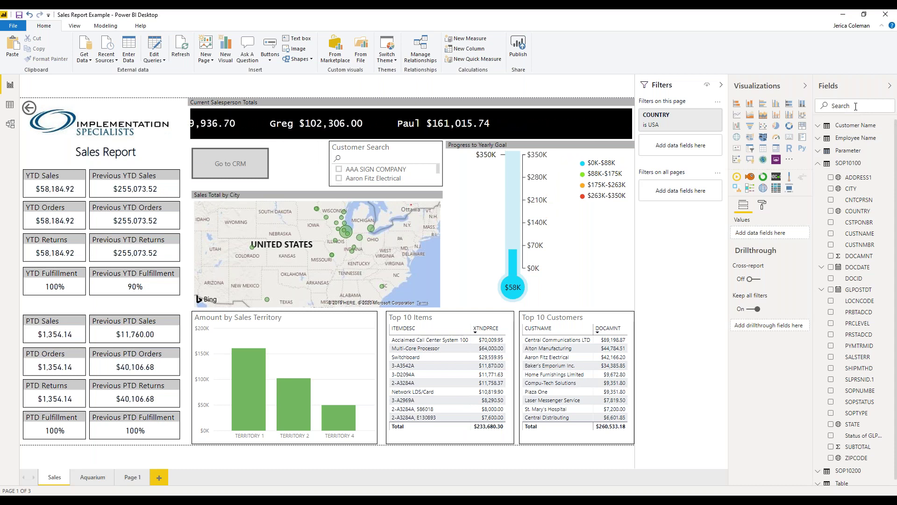
{"action": "type", "text": "customer"}
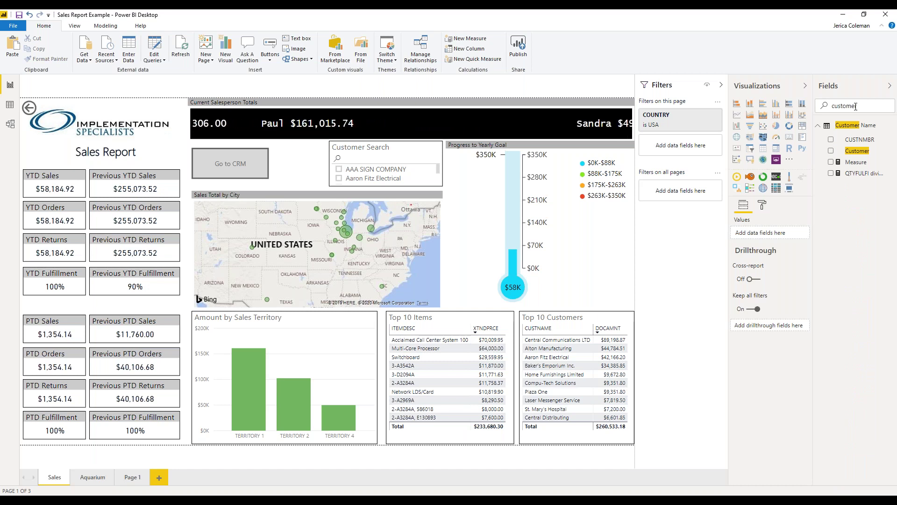
{"action": "key", "text": "BackSpace"}
{"action": "key", "text": "BackSpace"}
{"action": "key", "text": "BackSpace"}
{"action": "key", "text": "BackSpace"}
{"action": "key", "text": "BackSpace"}
{"action": "key", "text": "BackSpace"}
{"action": "key", "text": "BackSpace"}
{"action": "key", "text": "BackSpace"}
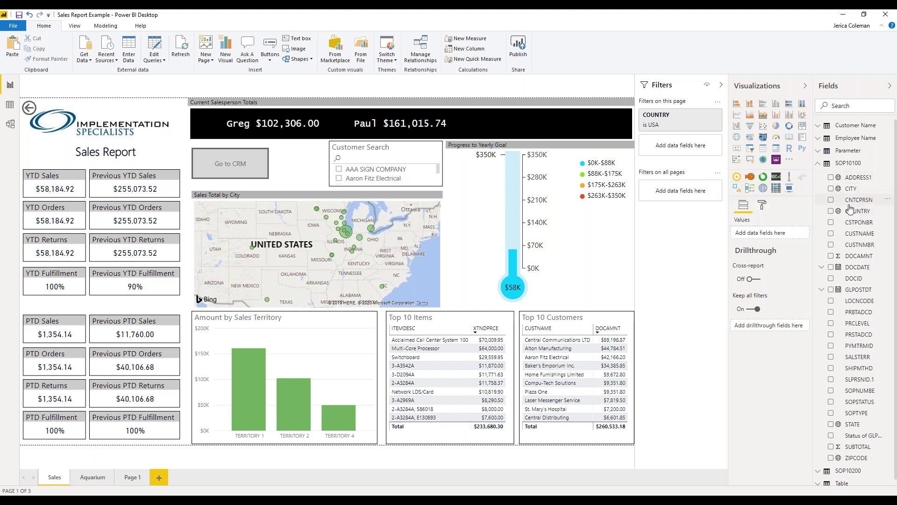
Rename the CNTCPRSN field in the SOP10100 table to "Contact Person".
{"action": "left_click", "coordinate": [887, 202]}
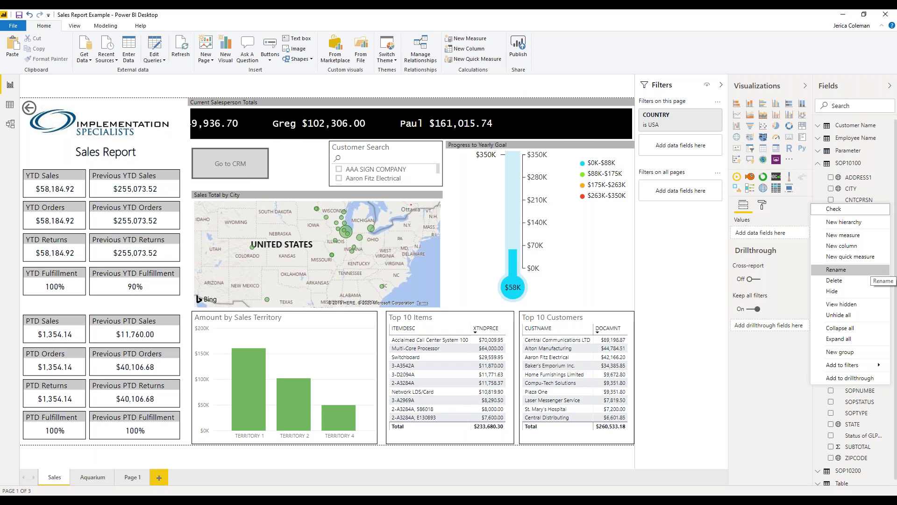
{"action": "left_click", "coordinate": [841, 272]}
{"action": "type", "text": "Contact Person"}
{"action": "key", "text": "Return"}
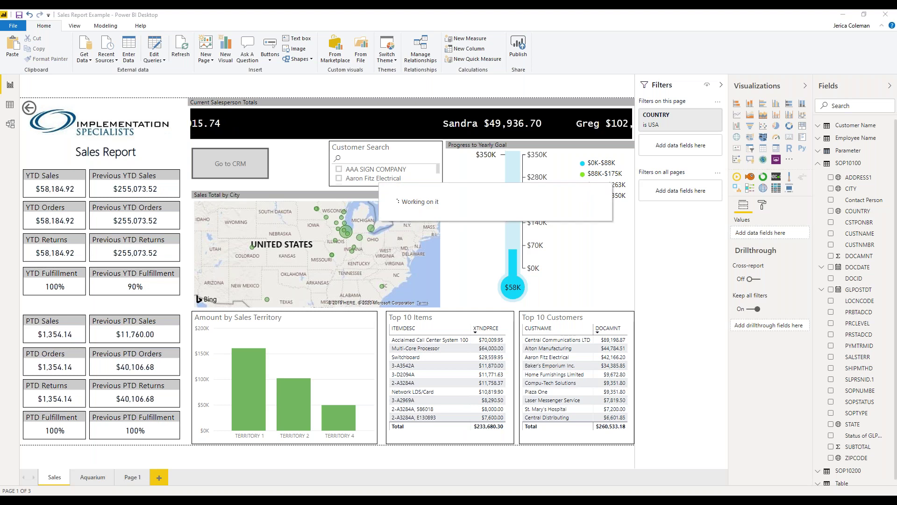
Search the fields for "contact" to look up the renamed field, and clear the search.
{"action": "left_click", "coordinate": [850, 105]}
{"action": "type", "text": "contact"}
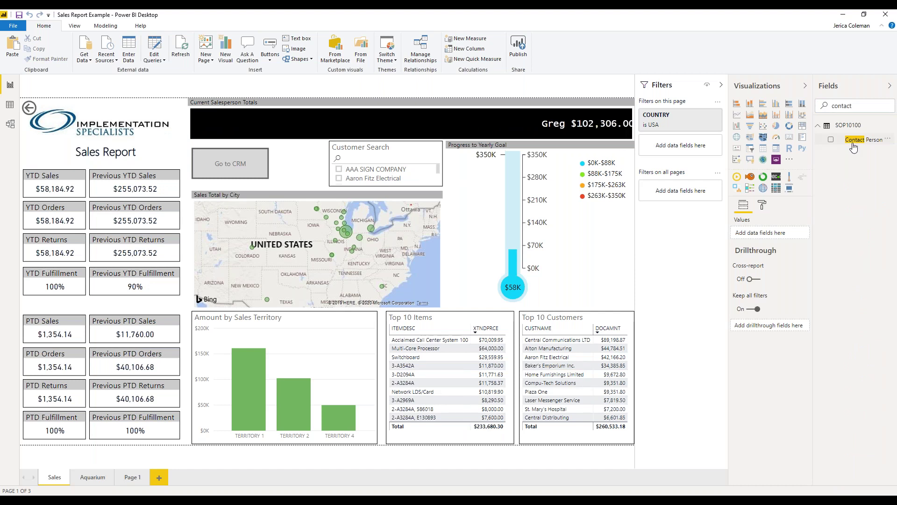
{"action": "double_click", "coordinate": [851, 103]}
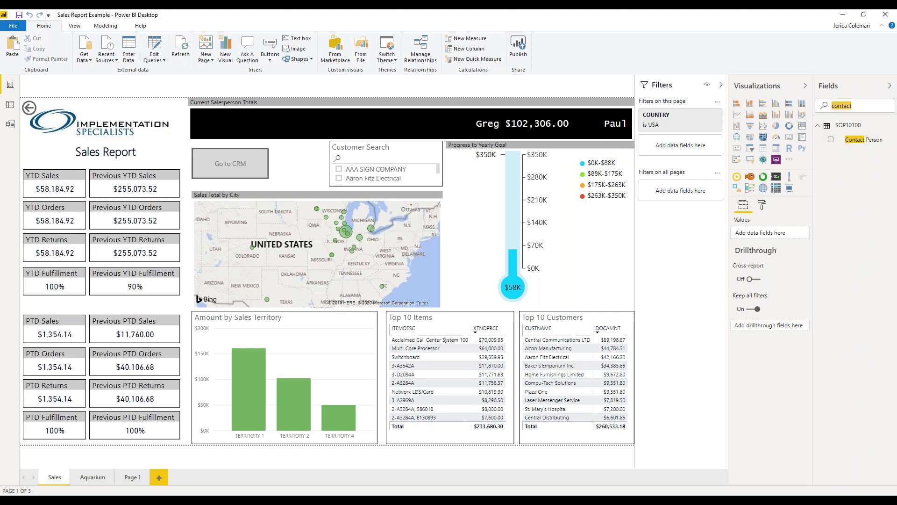
{"action": "key", "text": "BackSpace"}
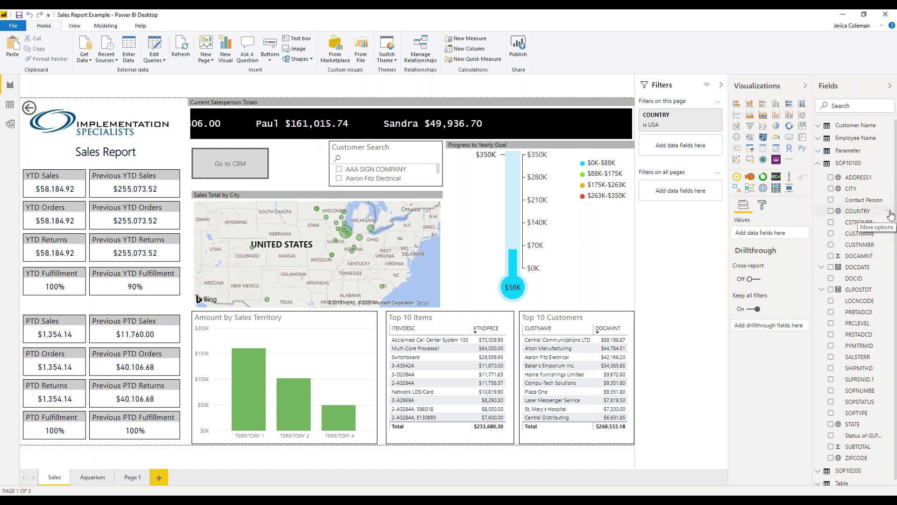
Create a new hierarchy from the COUNTRY field in SOP10100 and add CITY and ADDRESS1 to it.
{"action": "right_click", "coordinate": [890, 214]}
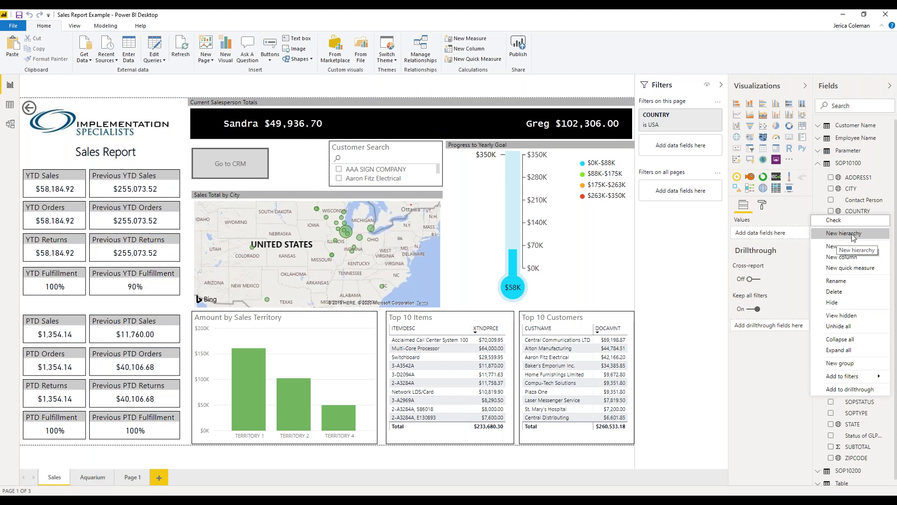
{"action": "left_click", "coordinate": [847, 233]}
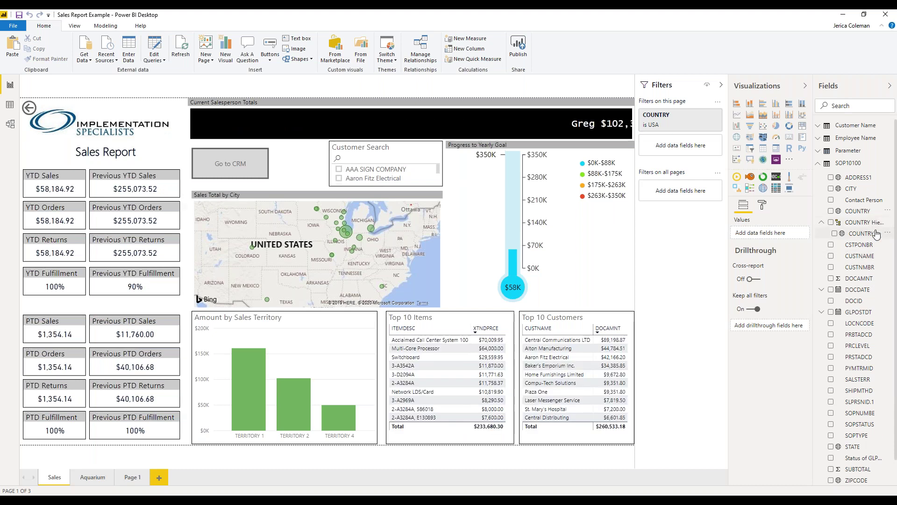
{"action": "left_click", "coordinate": [886, 189]}
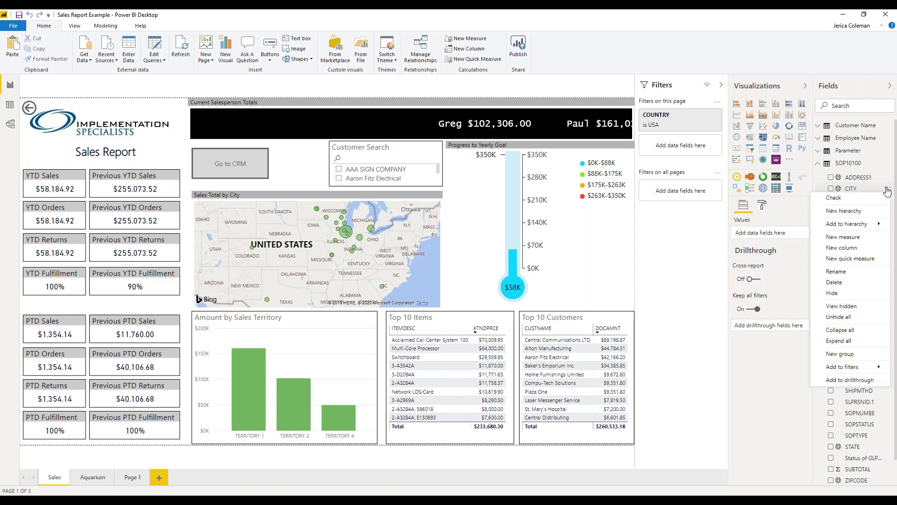
{"action": "mouse_move", "coordinate": [827, 224]}
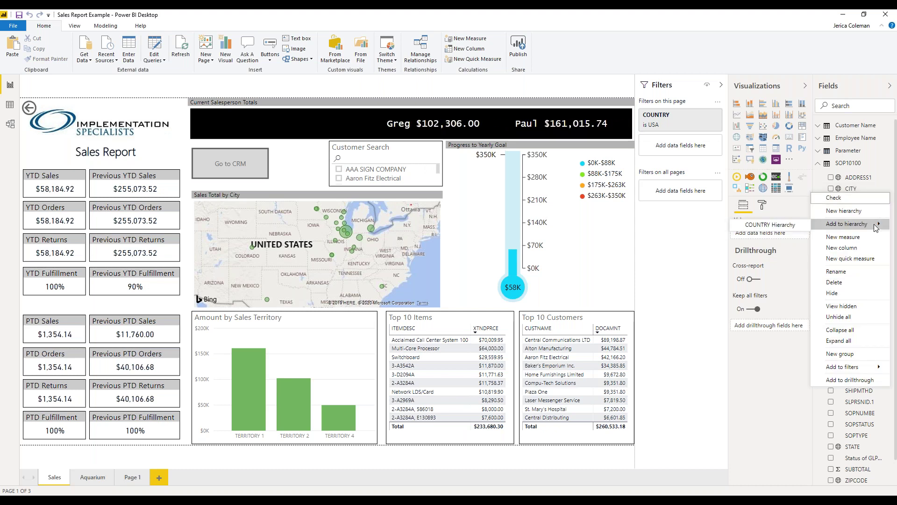
{"action": "left_click", "coordinate": [796, 224]}
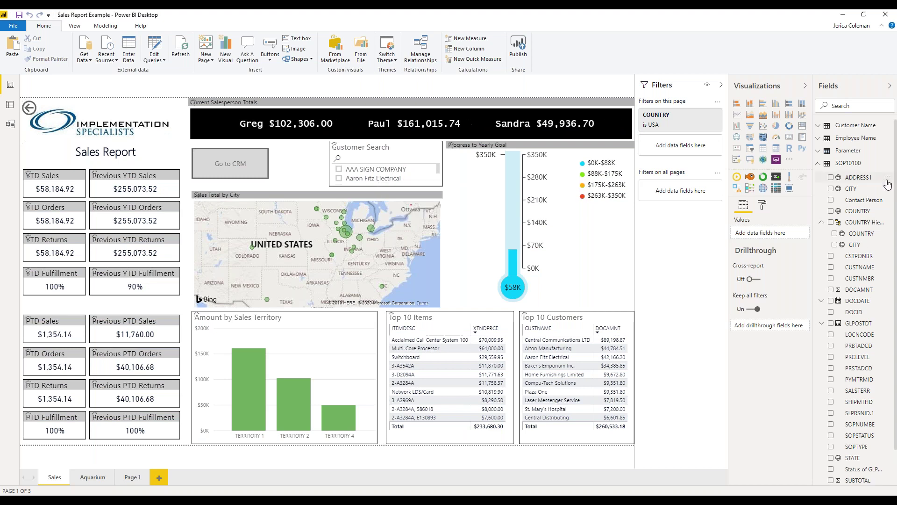
{"action": "left_click", "coordinate": [887, 178]}
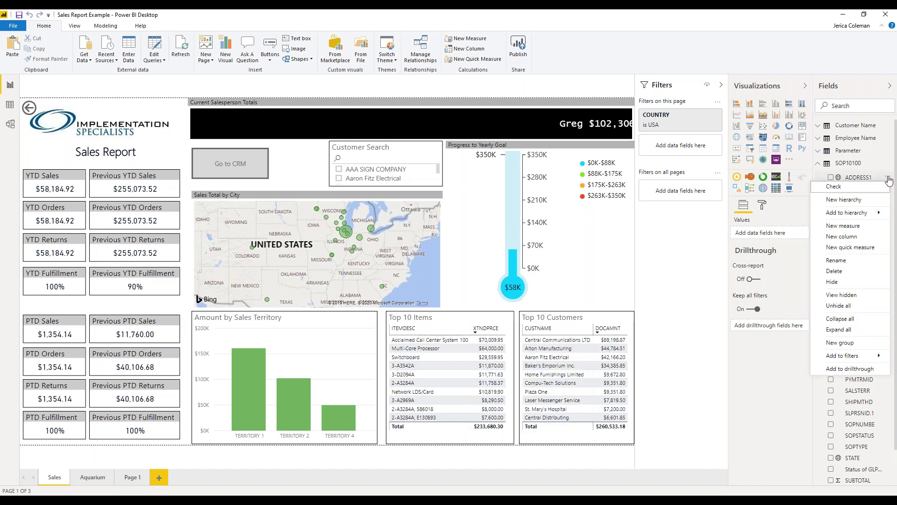
{"action": "mouse_move", "coordinate": [881, 213]}
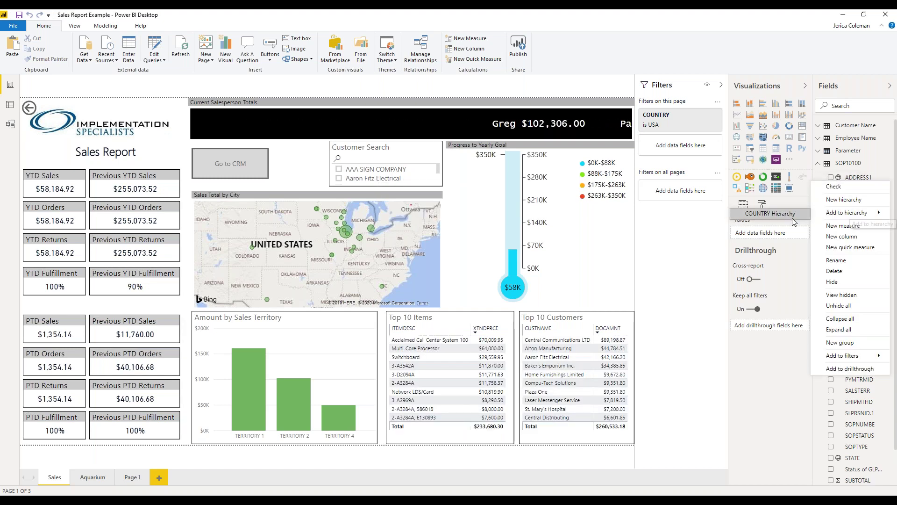
{"action": "left_click", "coordinate": [773, 214]}
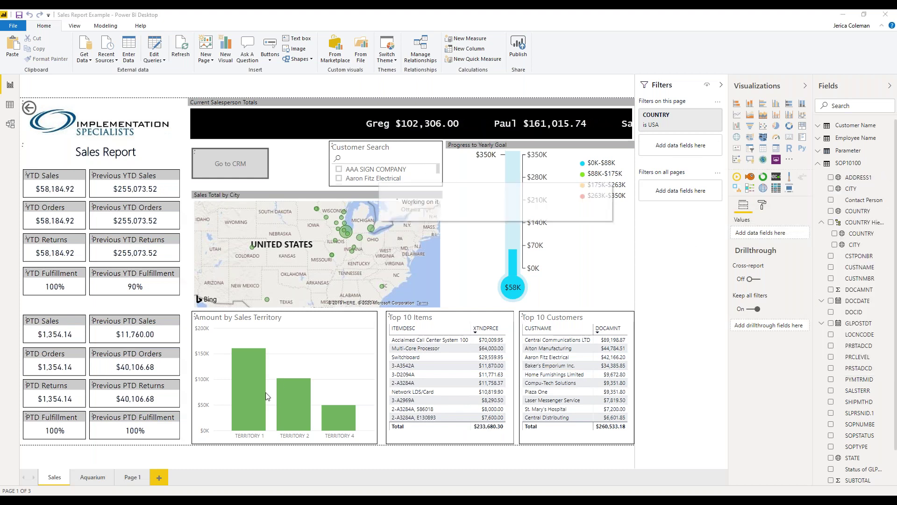
On Page 1, build a stacked column chart of DOCAMNT by the COUNTRY Hierarchy beside the existing chart.
{"action": "left_click", "coordinate": [128, 478]}
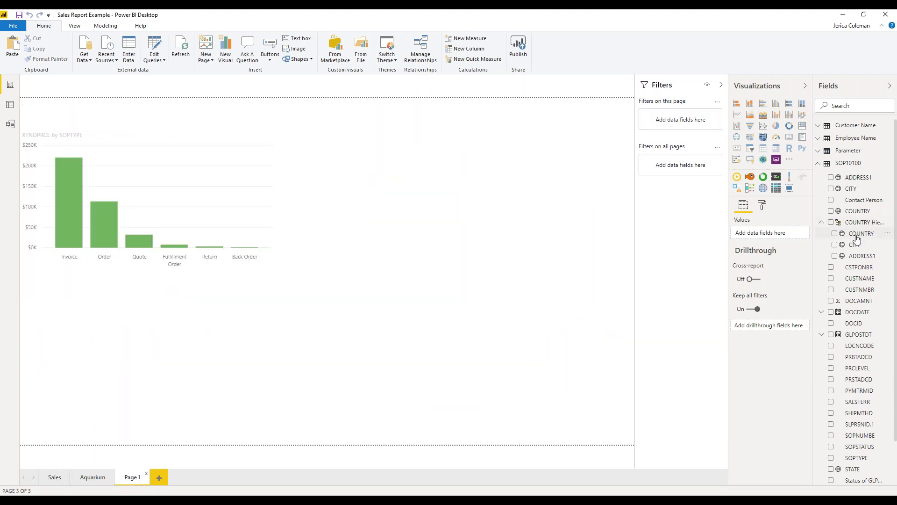
{"action": "left_click_drag", "start_coordinate": [869, 224], "coordinate": [500, 203]}
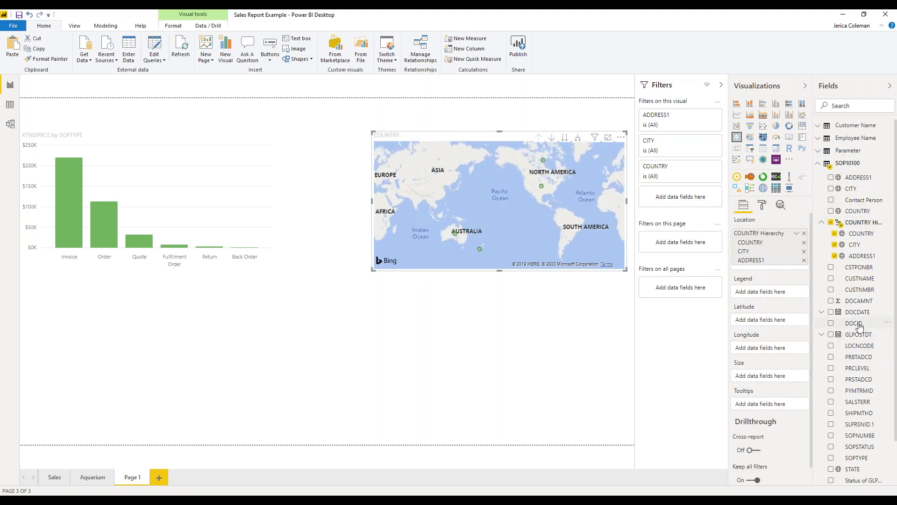
{"action": "left_click_drag", "start_coordinate": [861, 305], "coordinate": [777, 380]}
{"action": "left_click", "coordinate": [750, 105]}
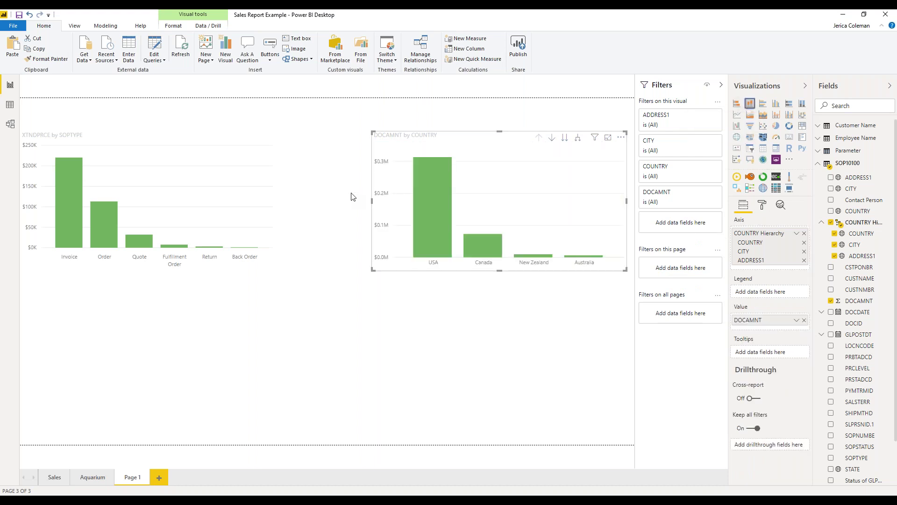
Widen the DOCAMNT chart slightly and, with drill-down turned on, drill into the USA column.
{"action": "left_click_drag", "start_coordinate": [371, 202], "coordinate": [355, 202]}
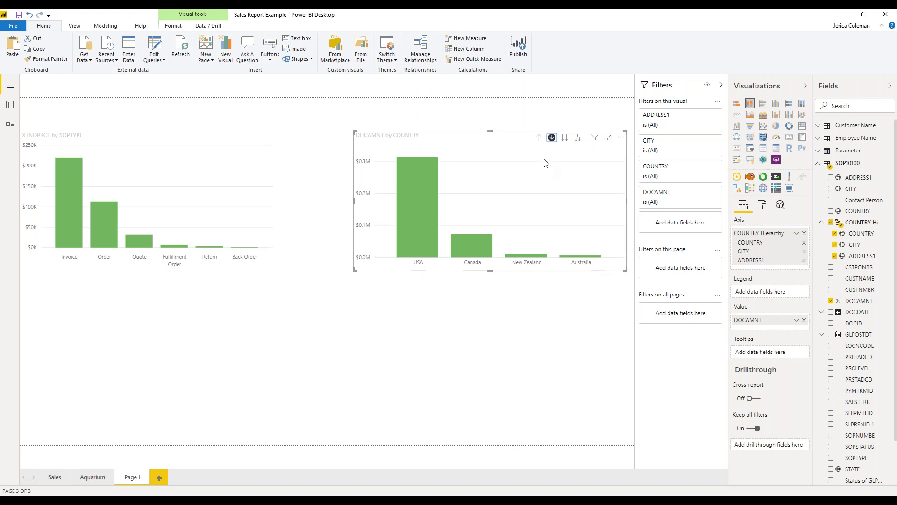
{"action": "left_click", "coordinate": [417, 226]}
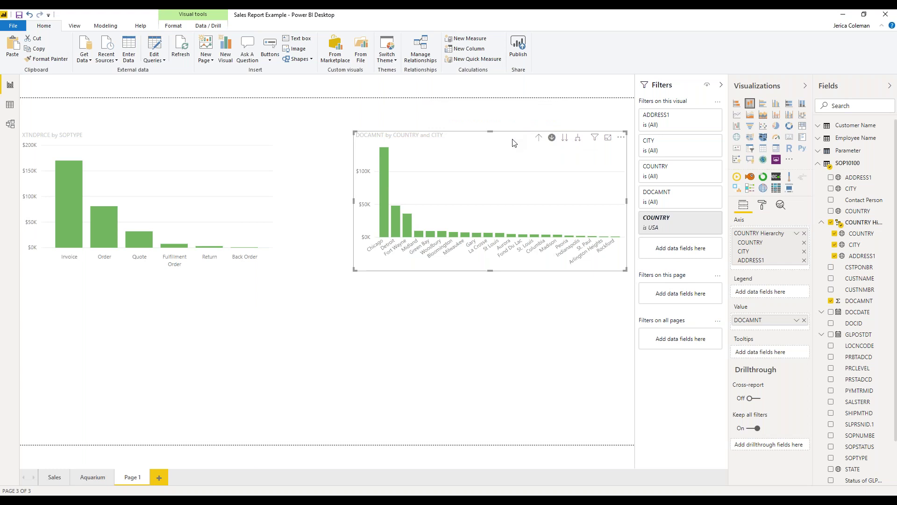
Delete the DOCAMNT chart from Page 1 and the COUNTRY Hierarchy from the SOP10100 table.
{"action": "key", "text": "Delete"}
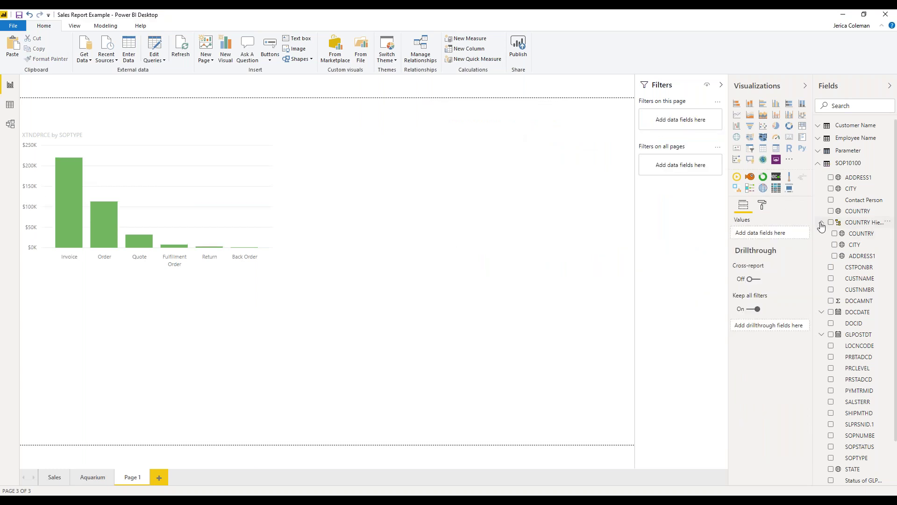
{"action": "left_click", "coordinate": [890, 223]}
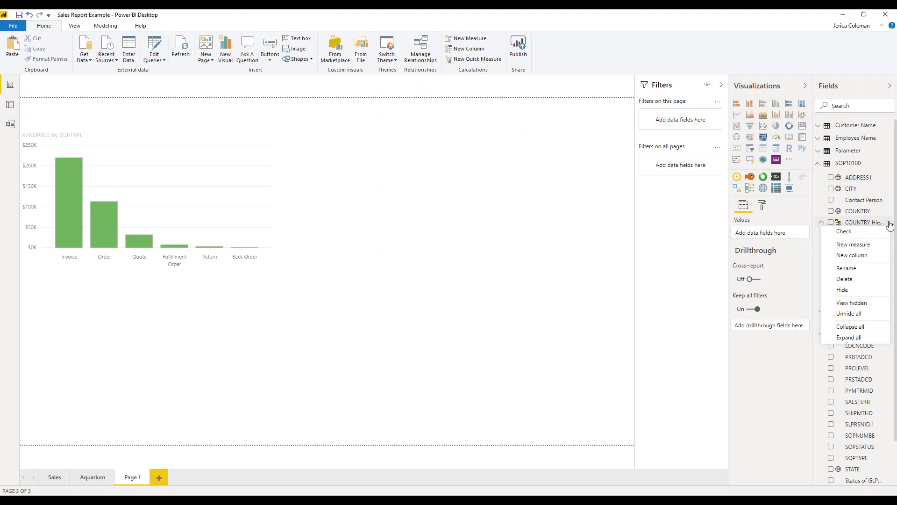
{"action": "left_click", "coordinate": [845, 279]}
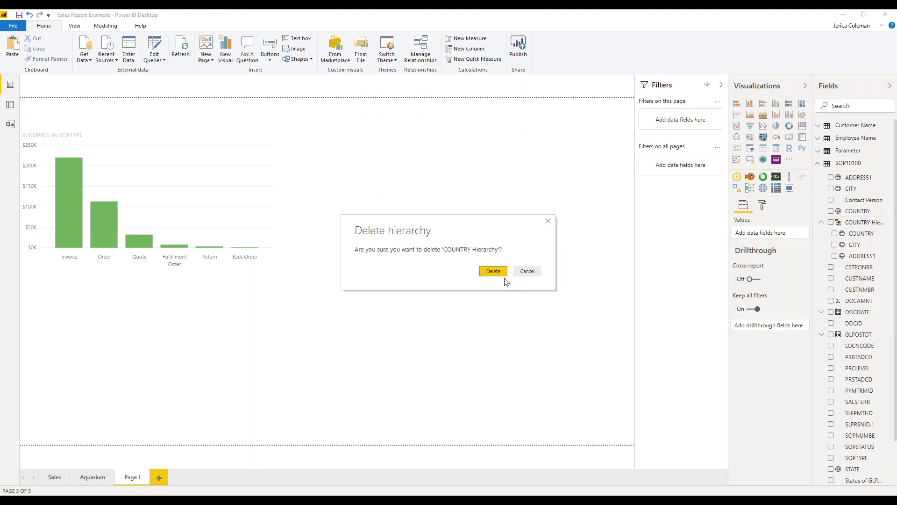
{"action": "left_click", "coordinate": [497, 273]}
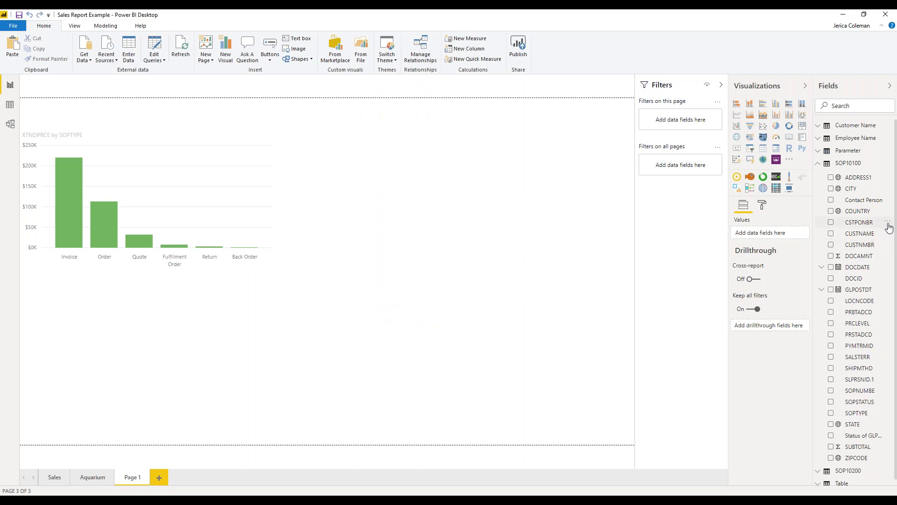
Review the options available for the CSTPONBR field and collapse the Fields pane.
{"action": "left_click", "coordinate": [888, 223]}
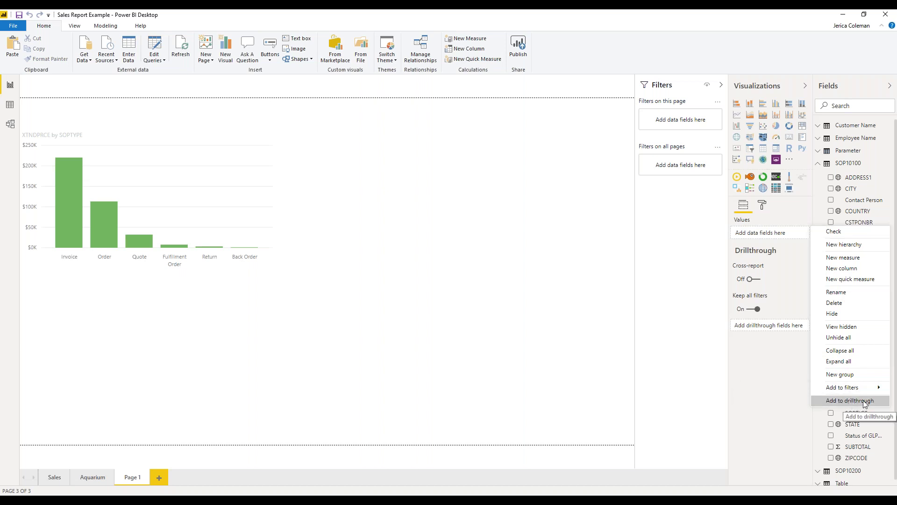
{"action": "left_click", "coordinate": [847, 82]}
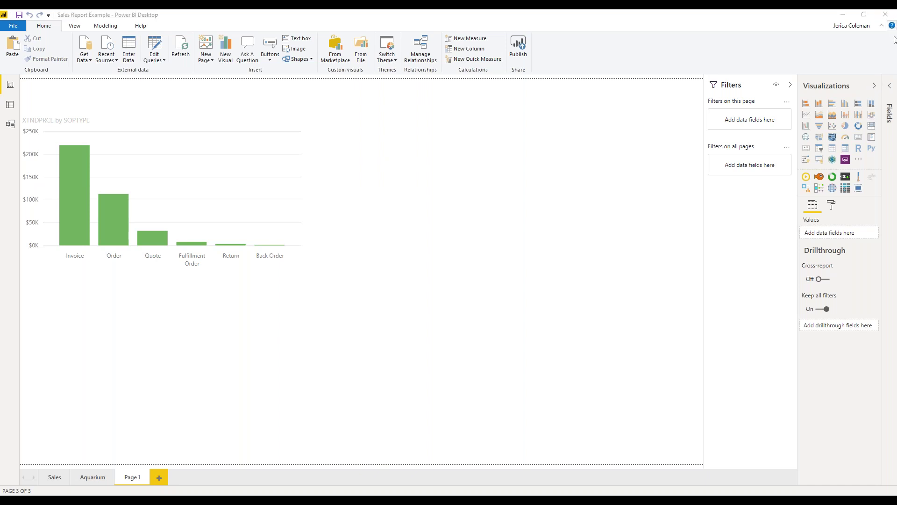
{"action": "left_click", "coordinate": [890, 86]}
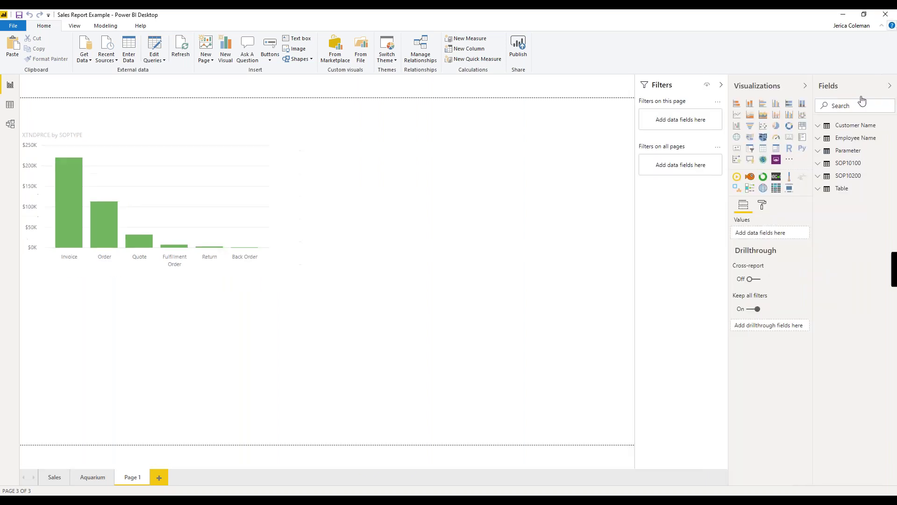
{"action": "left_click", "coordinate": [890, 87]}
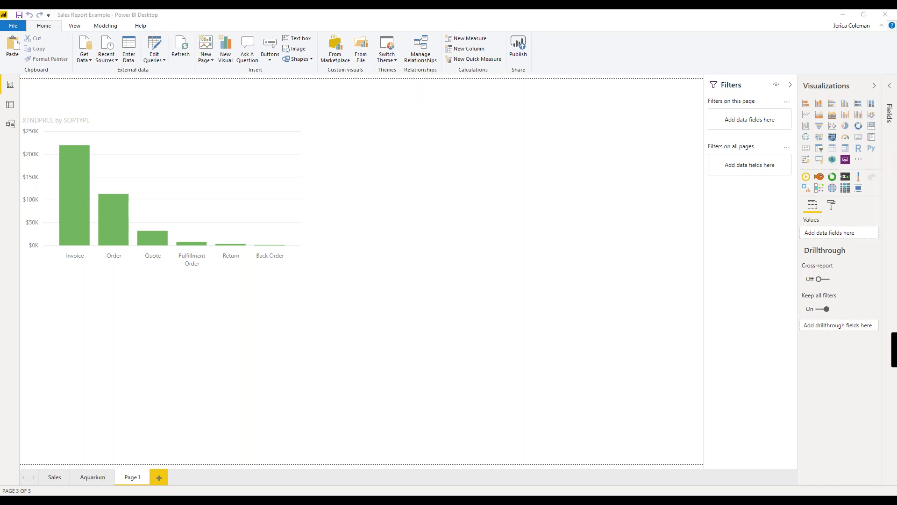
Add an empty stacked column chart to Page 1 and delete it.
{"action": "left_click", "coordinate": [819, 103]}
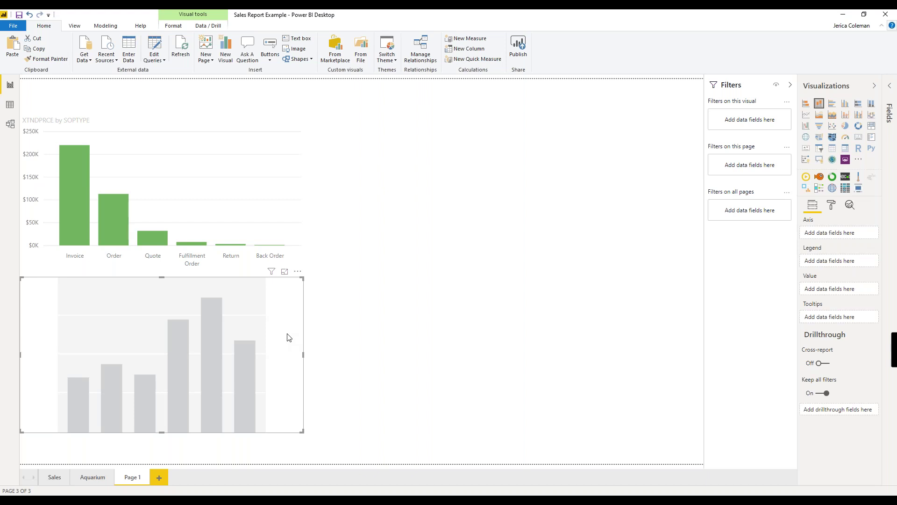
{"action": "key", "text": "Delete"}
Try the area, waterfall, pie and donut types on the XTNDPRCE by SOPTYPE chart and return it to a clustered column chart.
{"action": "left_click", "coordinate": [181, 124]}
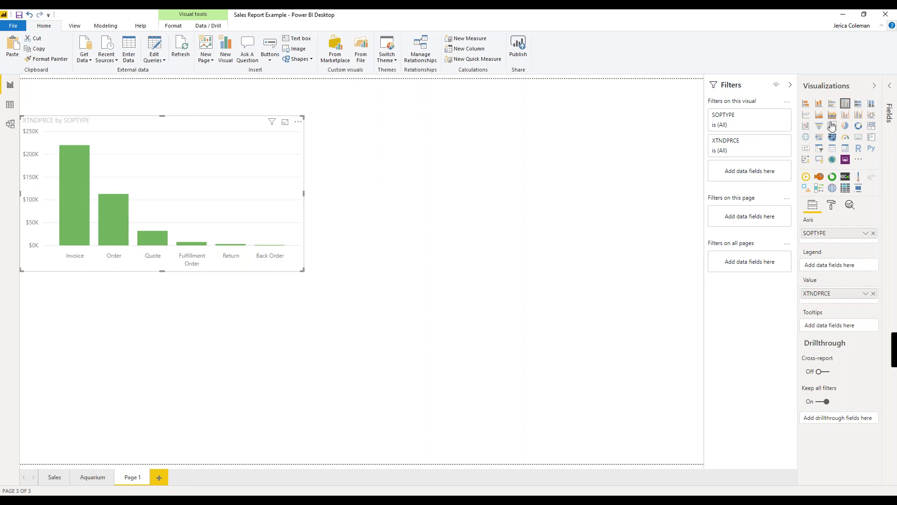
{"action": "left_click", "coordinate": [818, 115]}
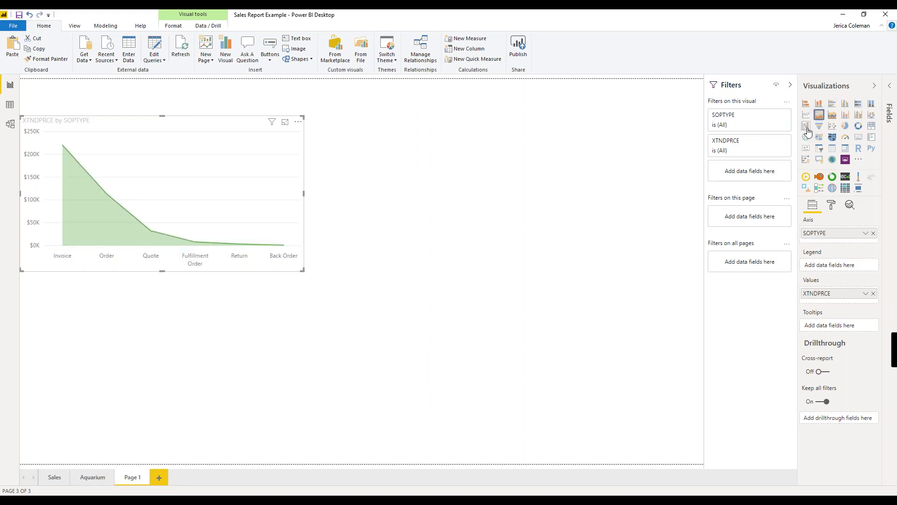
{"action": "left_click", "coordinate": [805, 126]}
{"action": "left_click", "coordinate": [845, 126]}
{"action": "left_click", "coordinate": [858, 127]}
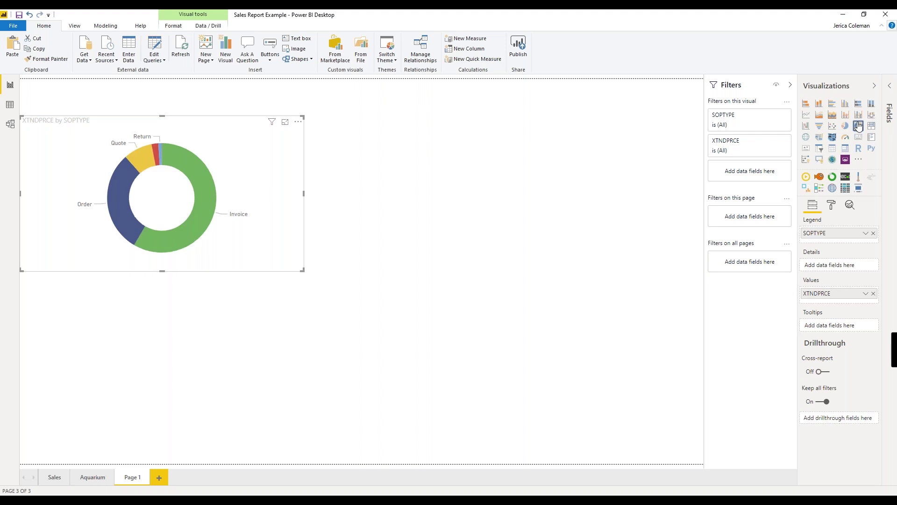
{"action": "left_click", "coordinate": [844, 104]}
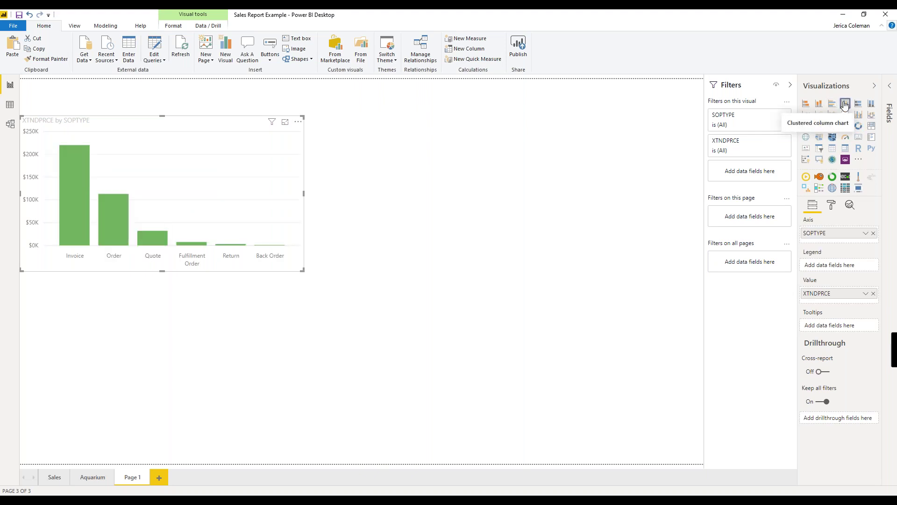
Browse the Power BI visuals marketplace for custom visuals to import and close it without adding any.
{"action": "left_click", "coordinate": [859, 161]}
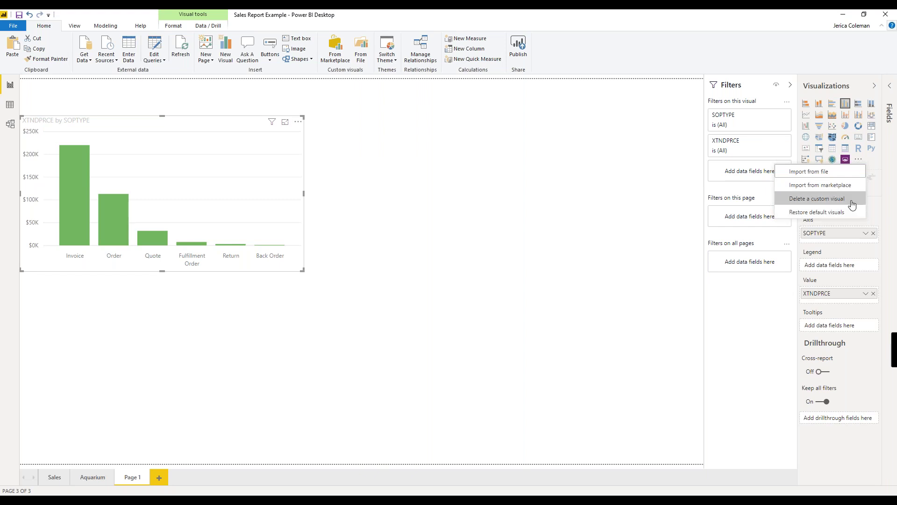
{"action": "left_click", "coordinate": [821, 187]}
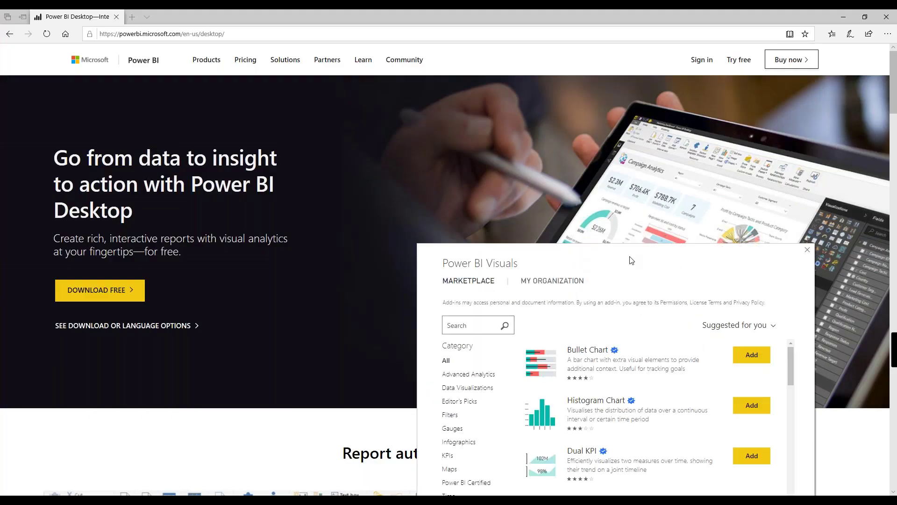
{"action": "scroll", "coordinate": [738, 391], "scroll_direction": "down", "scroll_amount": 2}
{"action": "scroll", "coordinate": [741, 431], "scroll_direction": "down", "scroll_amount": 1}
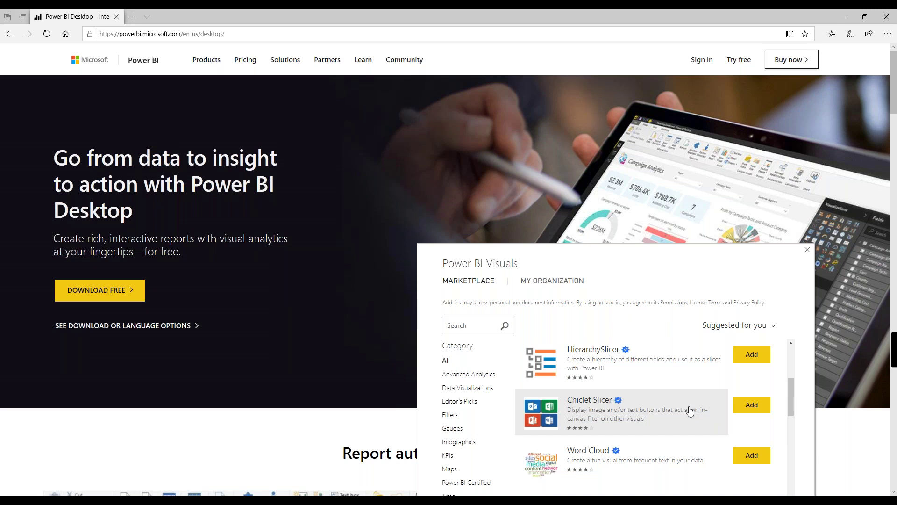
{"action": "left_click", "coordinate": [808, 250]}
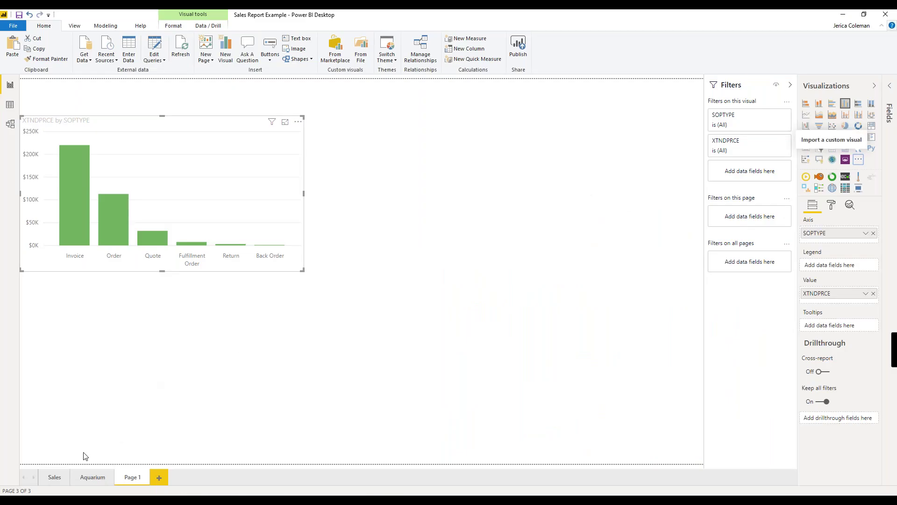
View the visuals used on the Sales page and return to Page 1.
{"action": "left_click", "coordinate": [53, 477]}
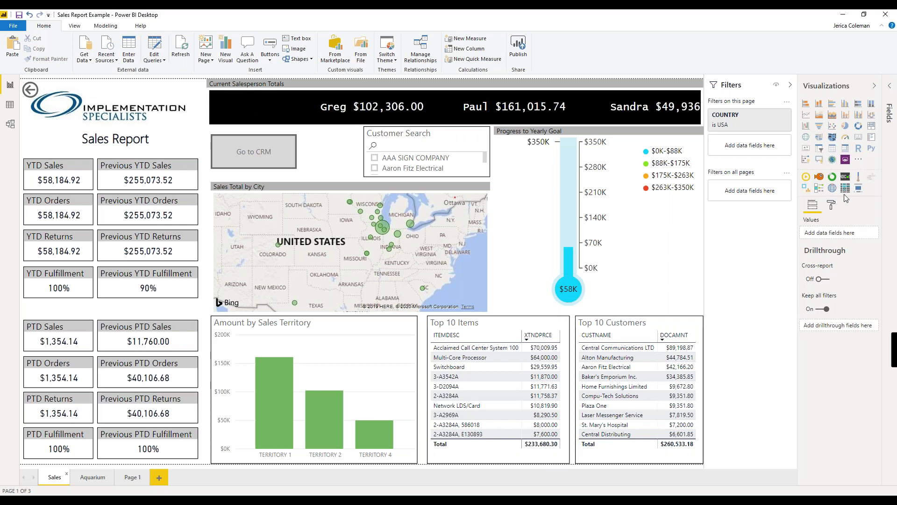
{"action": "left_click", "coordinate": [135, 481]}
Rename the SOPTYPE axis field of the Page 1 column chart as Type of Document.
{"action": "left_click", "coordinate": [135, 129]}
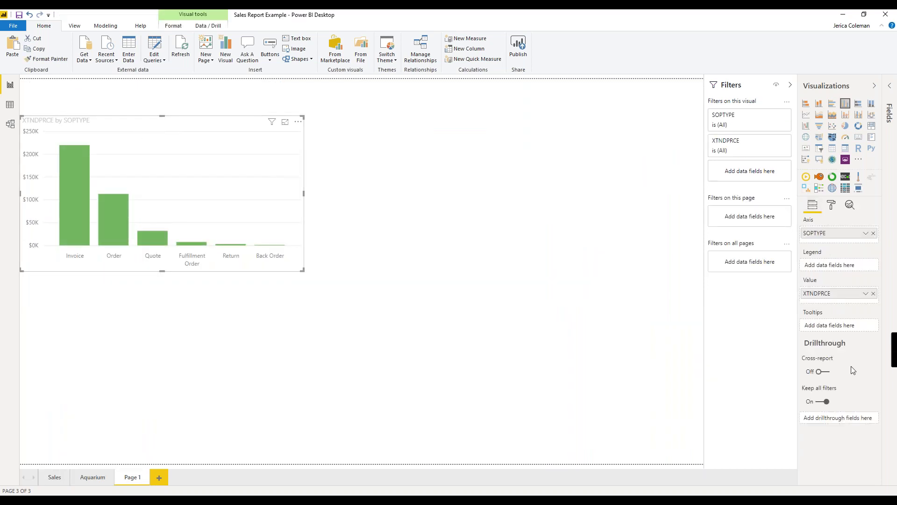
{"action": "mouse_move", "coordinate": [852, 370]}
{"action": "left_click", "coordinate": [866, 233]}
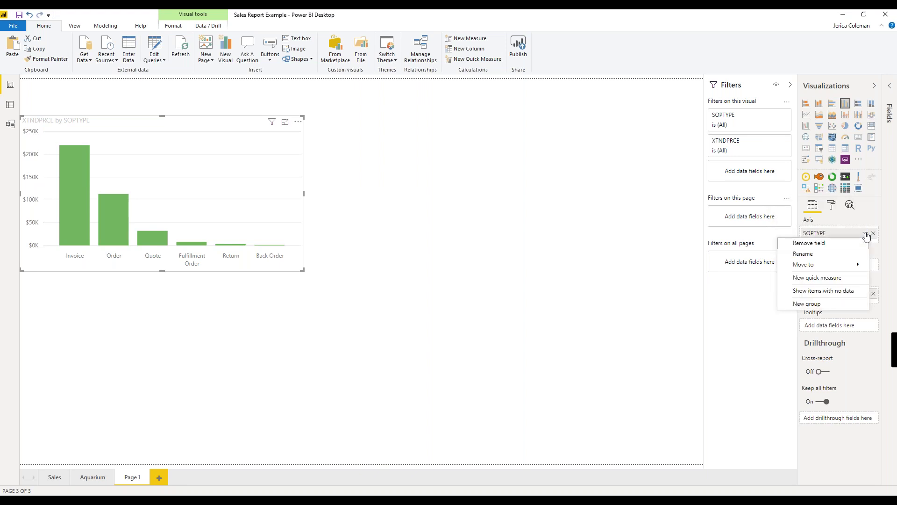
{"action": "left_click", "coordinate": [827, 253]}
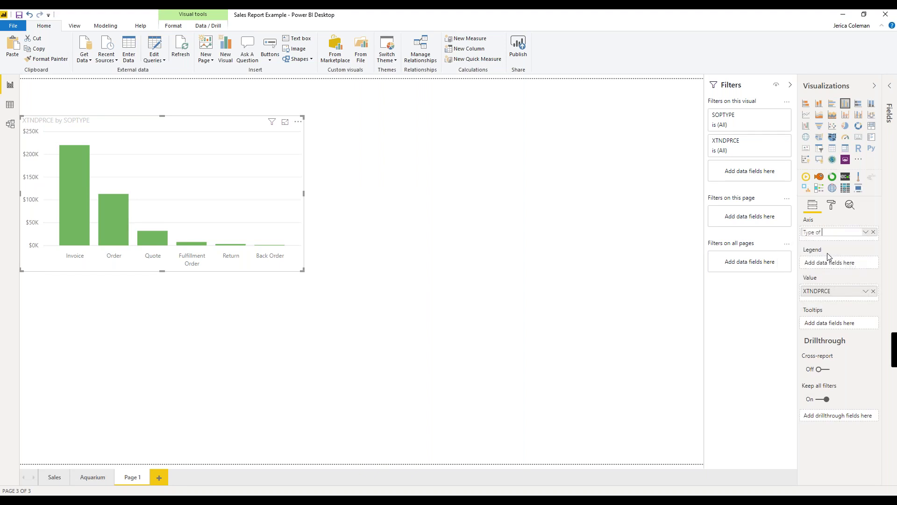
{"action": "key", "text": "Return"}
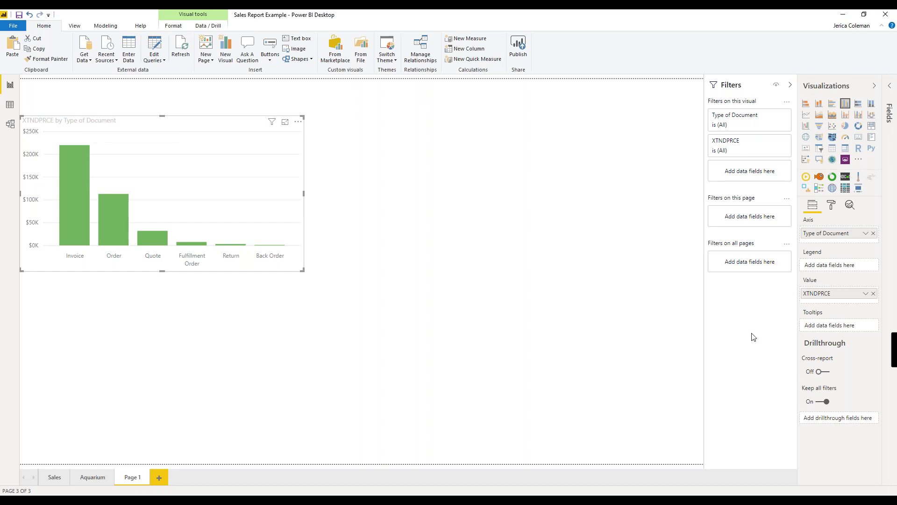
Rename the chart's XTNDPRCE value field as Extended Price.
{"action": "left_click", "coordinate": [865, 293]}
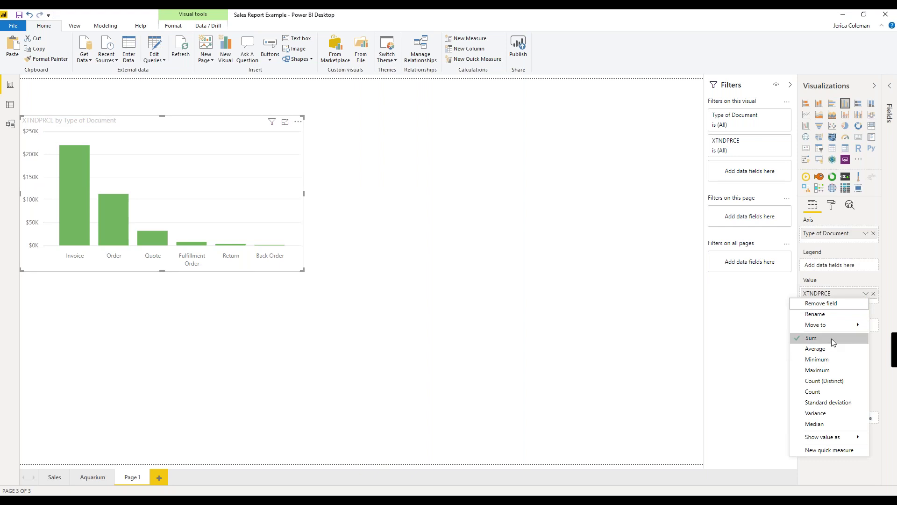
{"action": "left_click", "coordinate": [827, 314]}
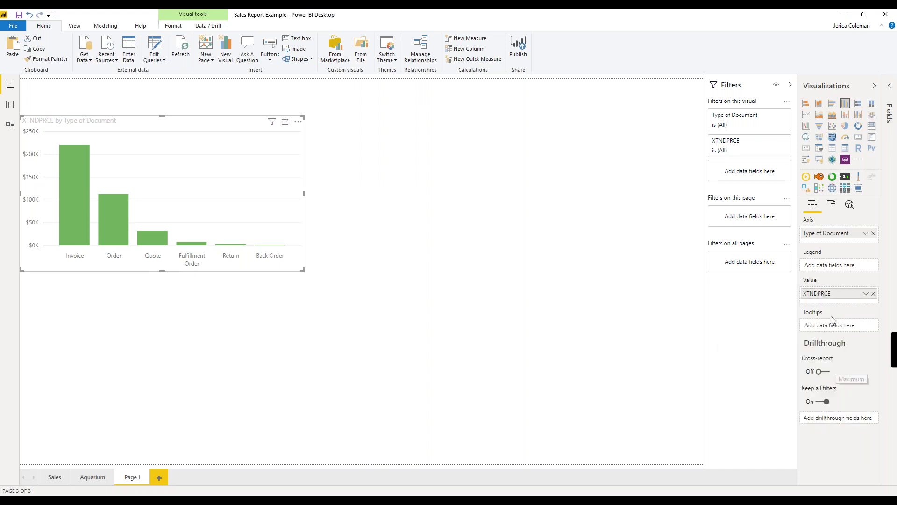
{"action": "type", "text": "Exte"}
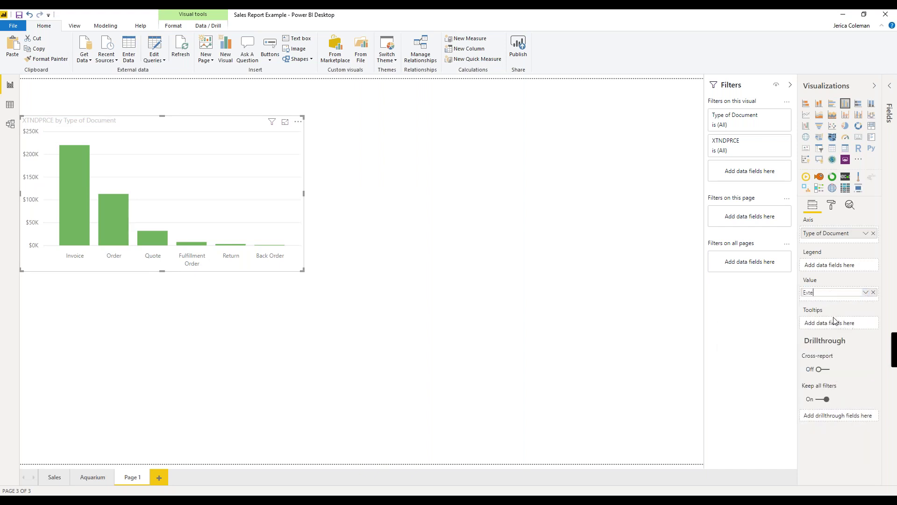
{"action": "type", "text": "nded Price"}
{"action": "key", "text": "Return"}
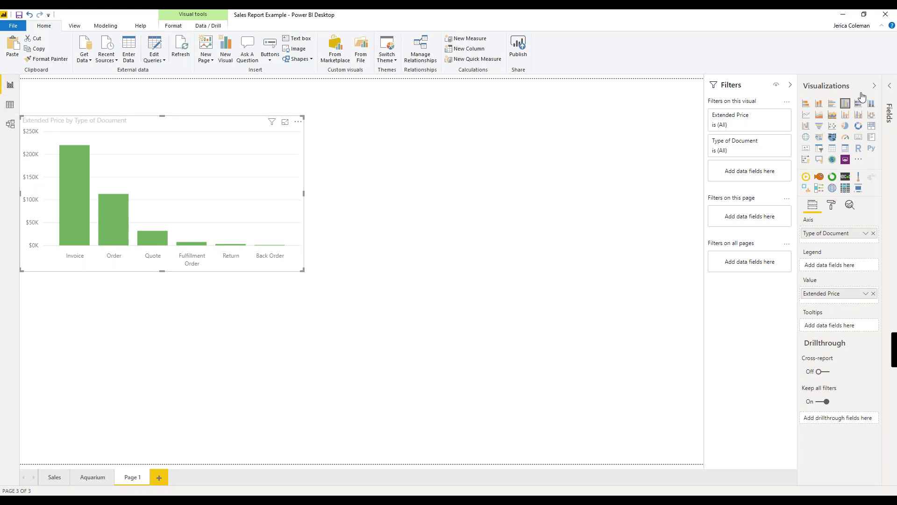
Search the Fields pane for "extende" and "xtnd", clear the search and collapse the pane.
{"action": "left_click", "coordinate": [890, 86]}
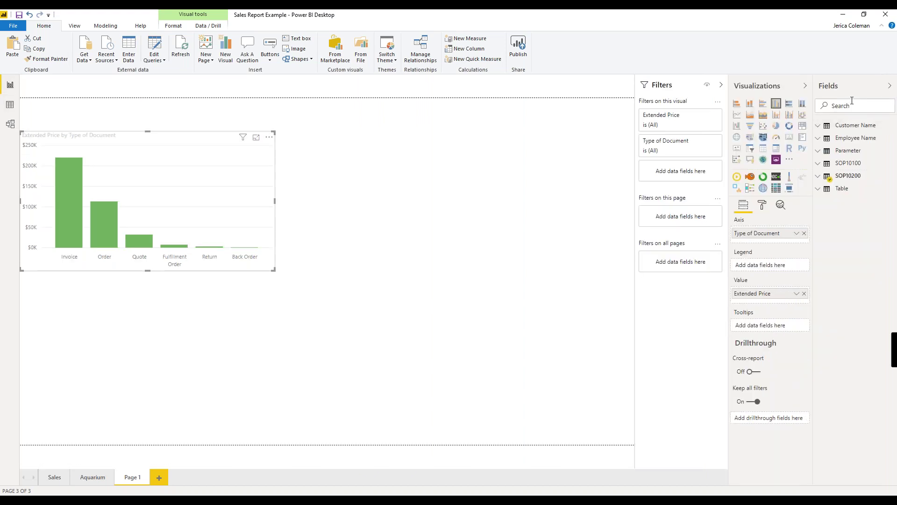
{"action": "left_click", "coordinate": [853, 107]}
{"action": "type", "text": "extende"}
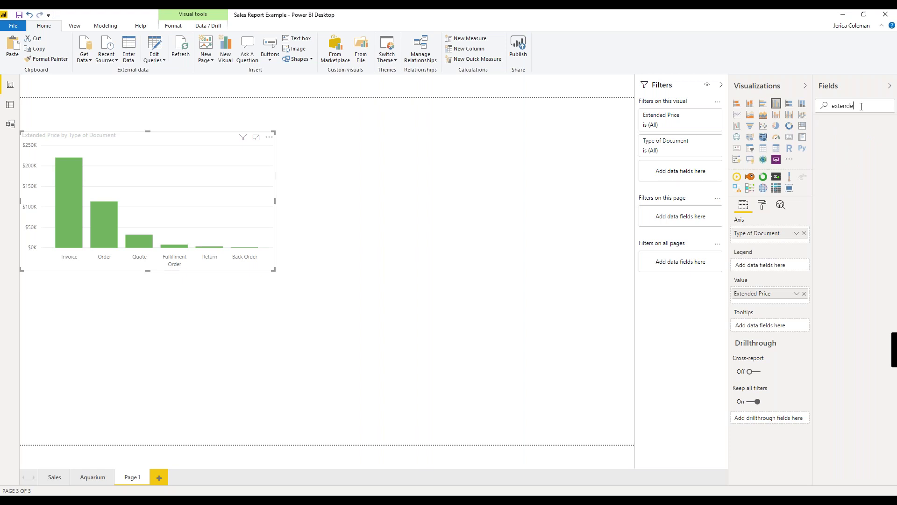
{"action": "double_click", "coordinate": [861, 106]}
{"action": "type", "text": "xt"}
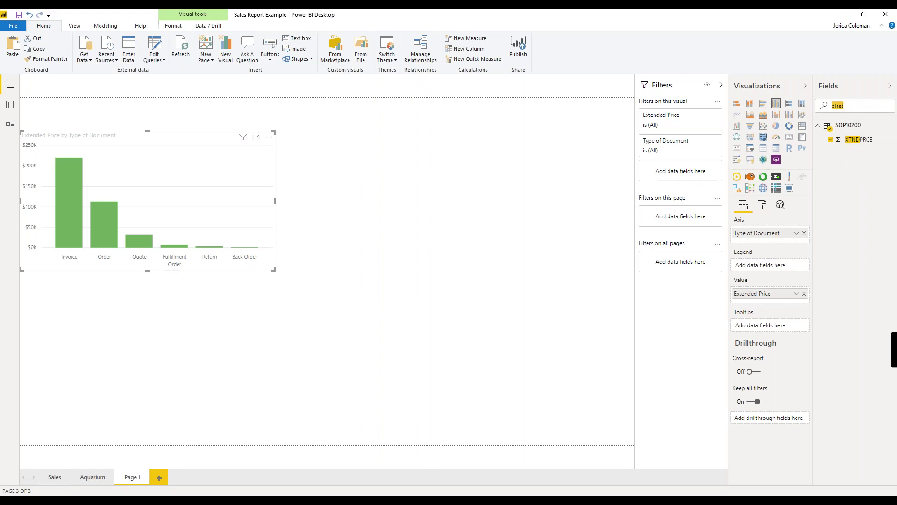
{"action": "left_click", "coordinate": [890, 105]}
{"action": "left_click", "coordinate": [890, 87]}
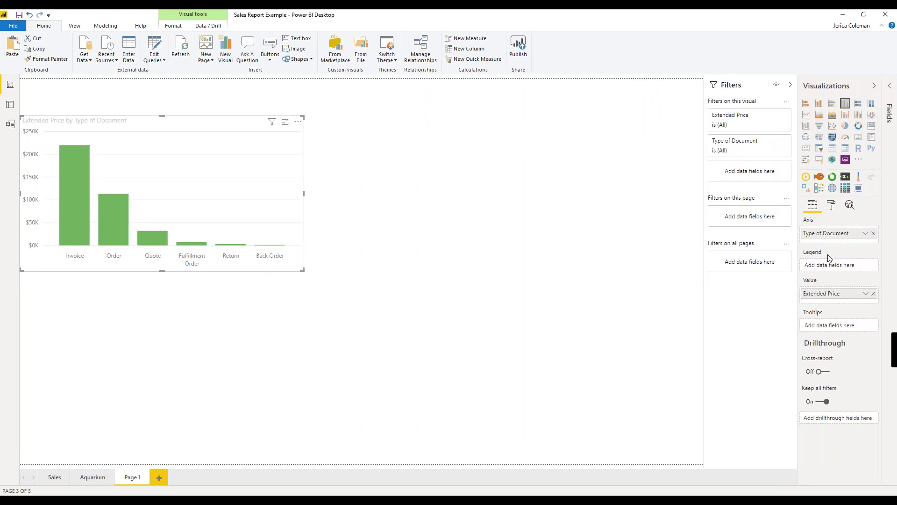
Try Average as the aggregation of the chart's Extended Price value, review the other aggregations and restore Sum.
{"action": "left_click", "coordinate": [866, 294]}
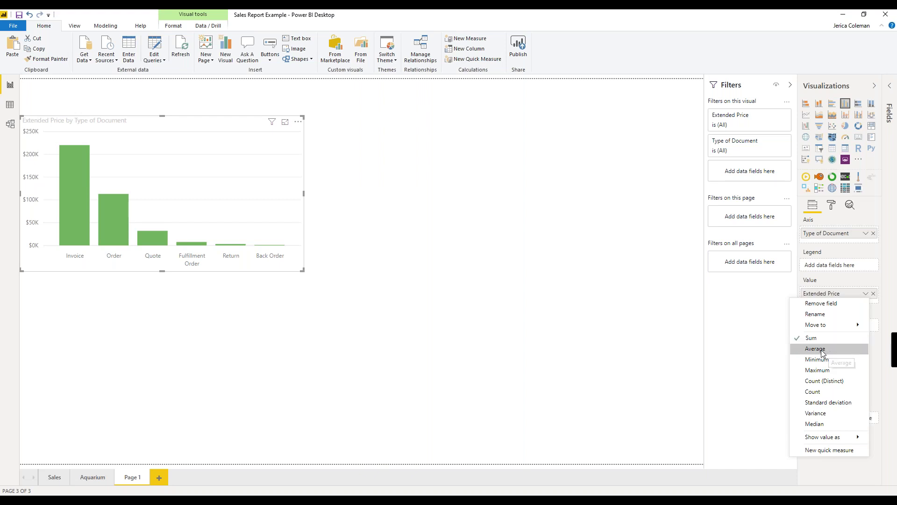
{"action": "left_click", "coordinate": [862, 293]}
{"action": "left_click", "coordinate": [866, 294]}
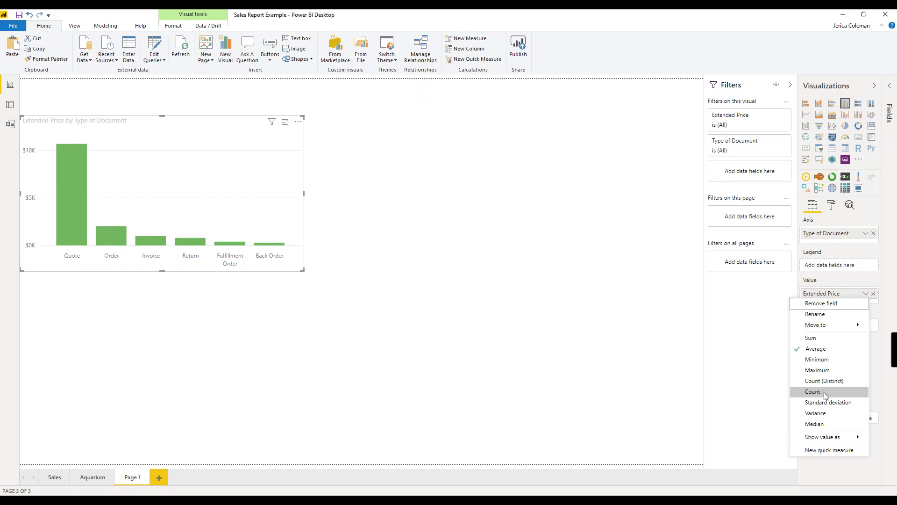
{"action": "key", "text": "Down"}
{"action": "key", "text": "Down"}
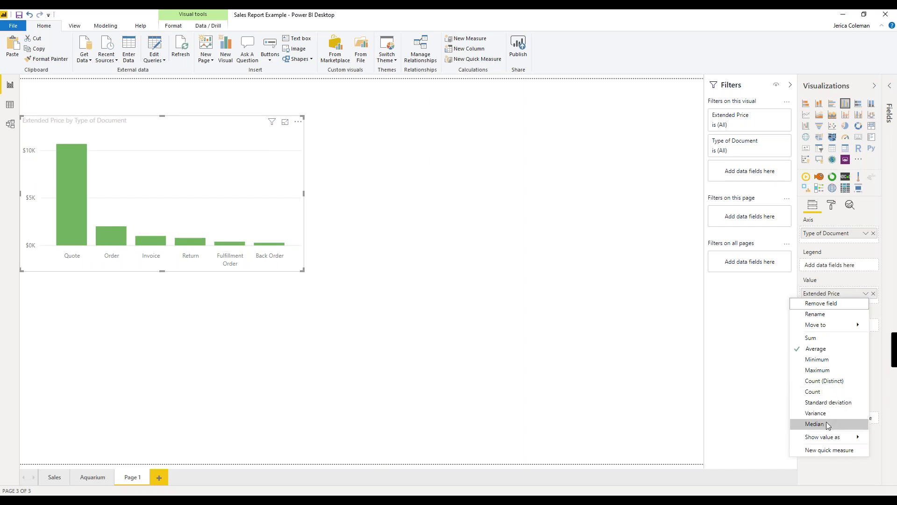
{"action": "left_click", "coordinate": [815, 339]}
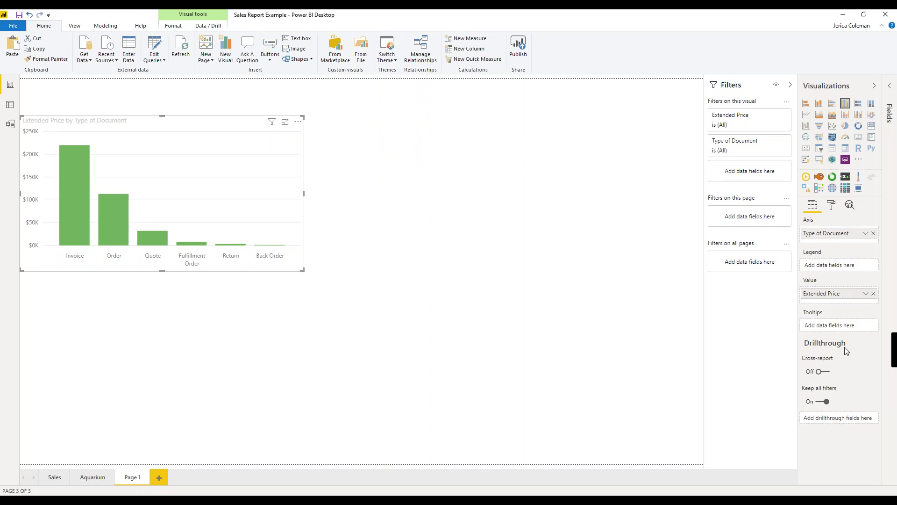
Read the Drillthrough description, expand the Fields pane and view the Sales page.
{"action": "mouse_move", "coordinate": [845, 347]}
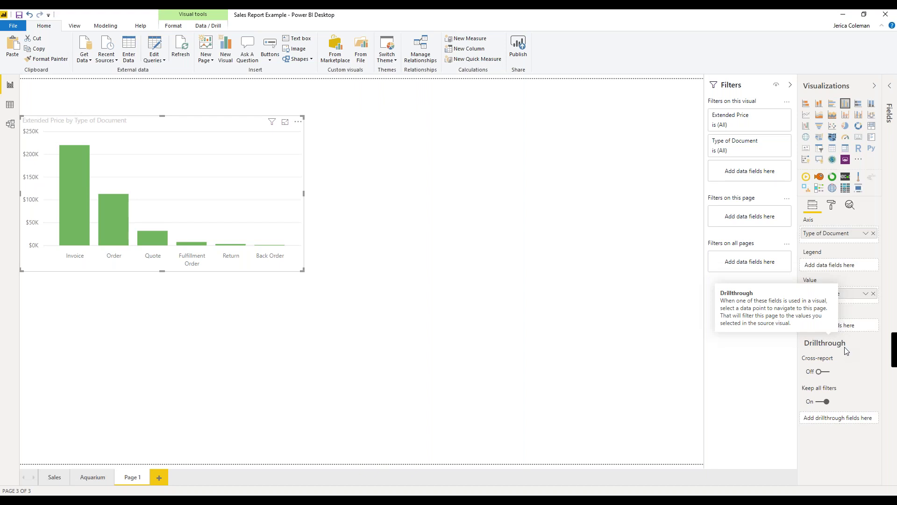
{"action": "left_click", "coordinate": [888, 85]}
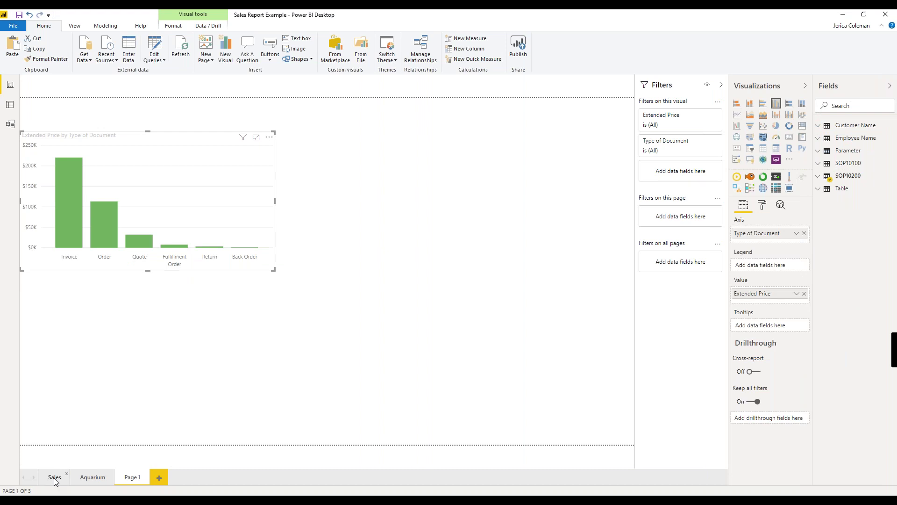
{"action": "left_click", "coordinate": [54, 481]}
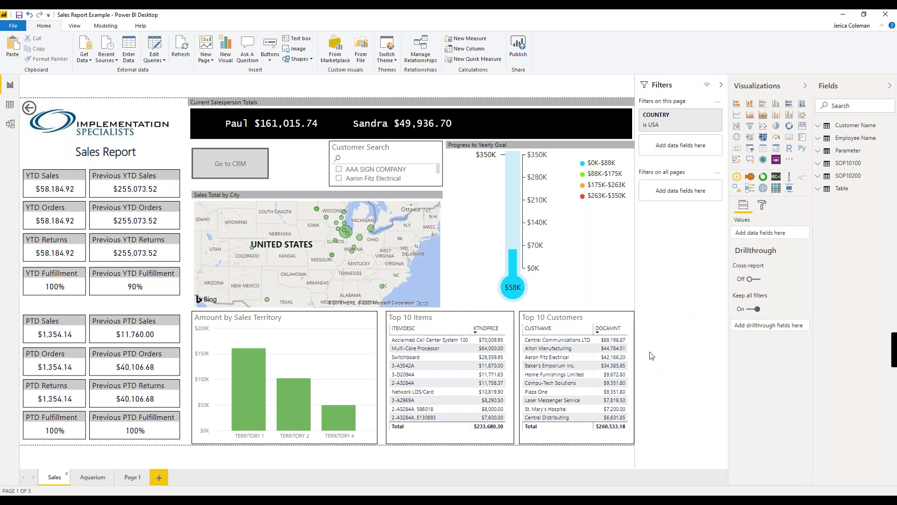
On Page 1, search the fields for "xtnd" and add XTNDPRCE from SOP10200 as a drillthrough field.
{"action": "left_click", "coordinate": [133, 477]}
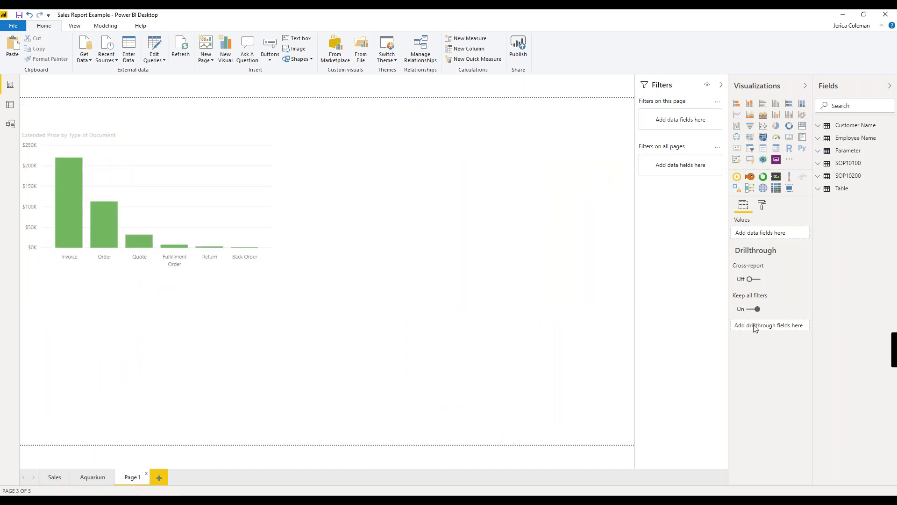
{"action": "left_click", "coordinate": [844, 106]}
{"action": "type", "text": "xtnd"}
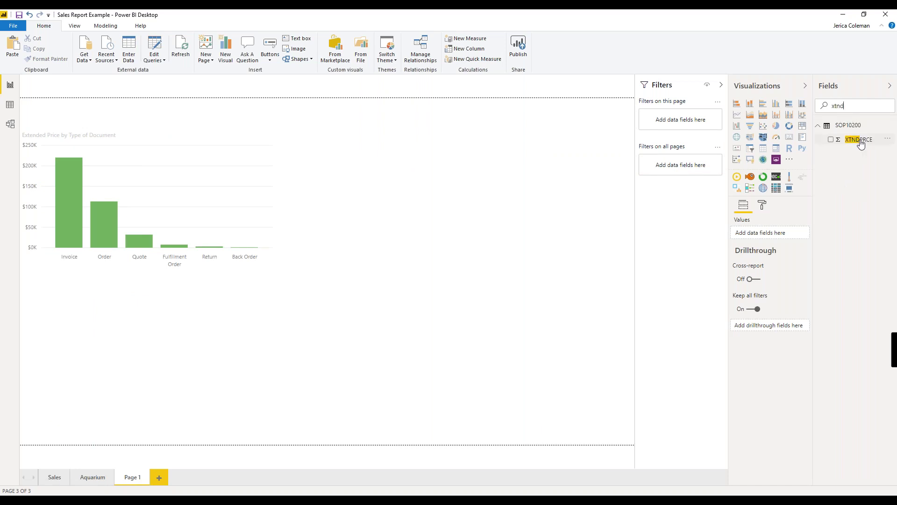
{"action": "left_click_drag", "start_coordinate": [862, 142], "coordinate": [775, 327]}
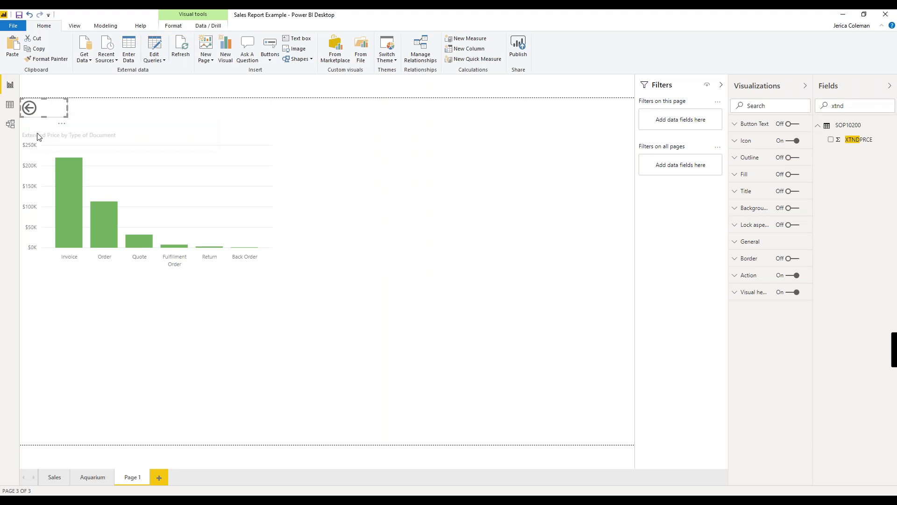
On the Sales page, drill through to Page 1 from the Acclaimed Call Center System 100 price in the Top 10 Items table.
{"action": "left_click", "coordinate": [55, 477]}
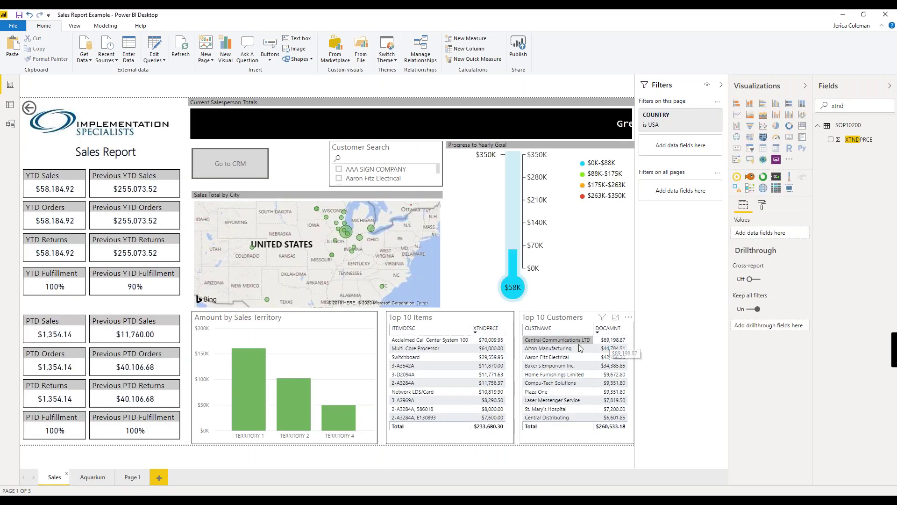
{"action": "right_click", "coordinate": [582, 346]}
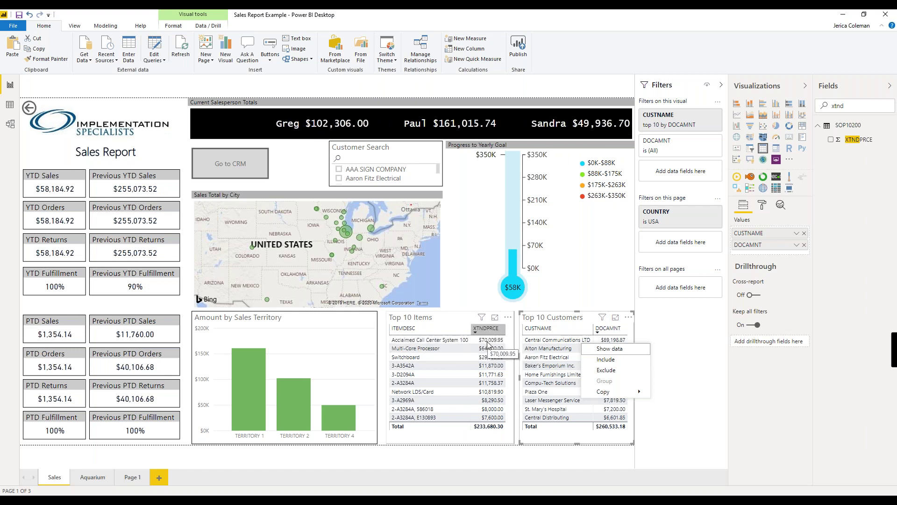
{"action": "left_click", "coordinate": [464, 343]}
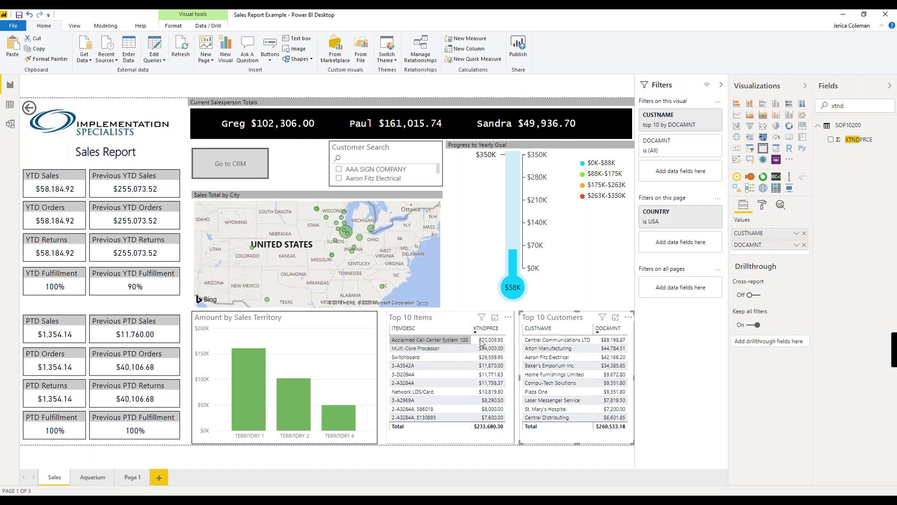
{"action": "right_click", "coordinate": [463, 342]}
{"action": "key", "text": "Escape"}
{"action": "right_click", "coordinate": [490, 342]}
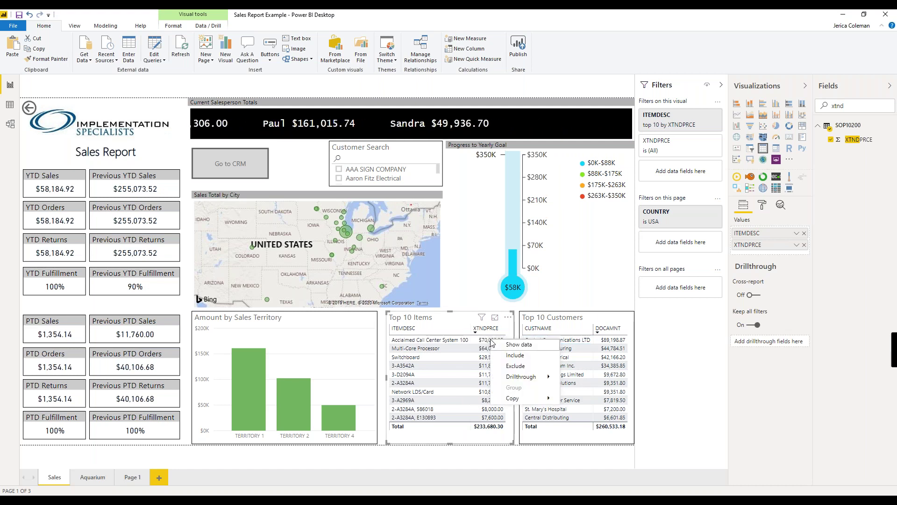
{"action": "mouse_move", "coordinate": [519, 379]}
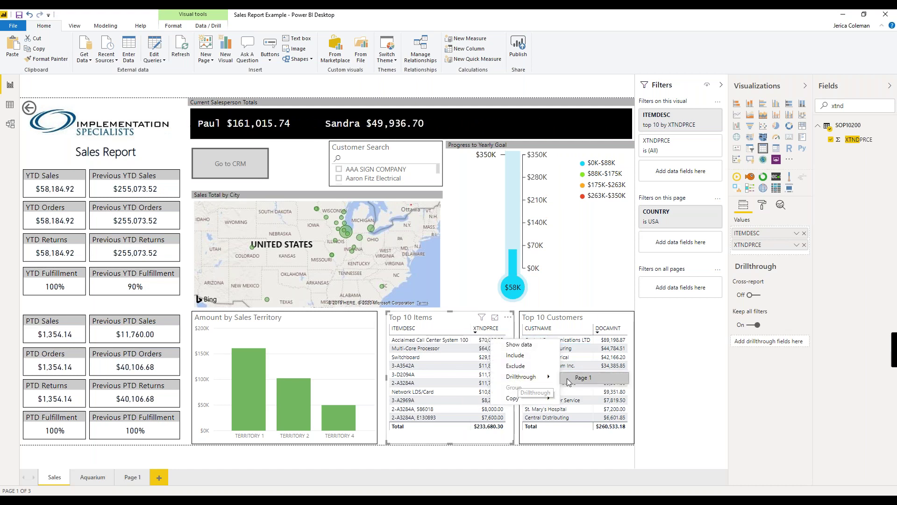
{"action": "left_click", "coordinate": [583, 377]}
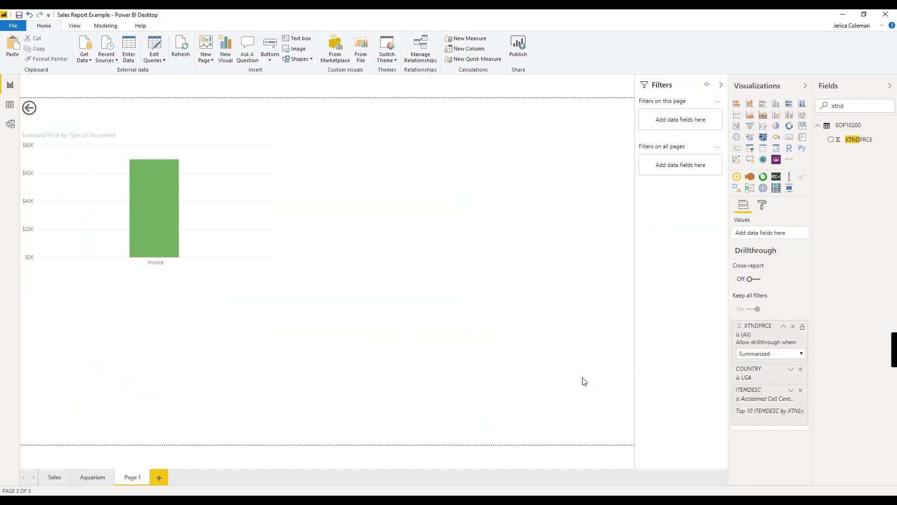
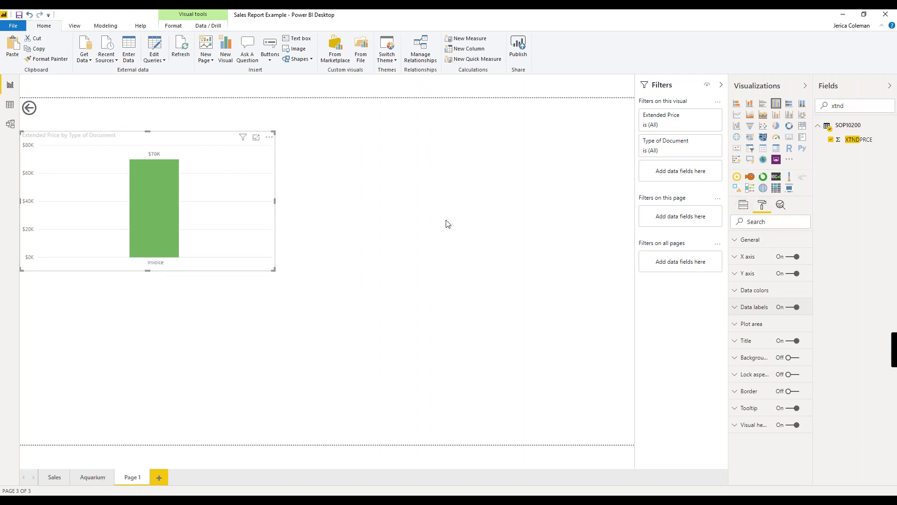
Try a constant line with the value 50000 on the Extended Price chart, remove it and return to the chart's field settings.
{"action": "left_click", "coordinate": [780, 206]}
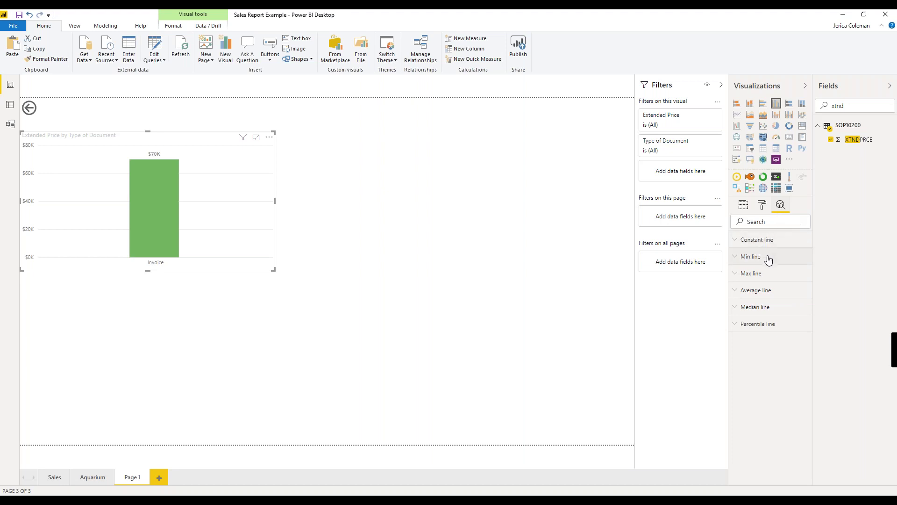
{"action": "left_click", "coordinate": [735, 239]}
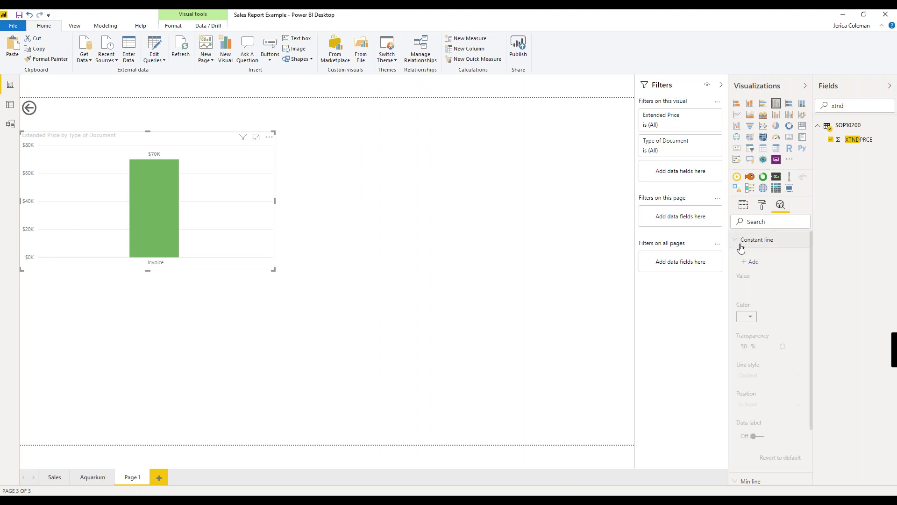
{"action": "left_click", "coordinate": [748, 262]}
{"action": "left_click", "coordinate": [759, 298]}
{"action": "type", "text": "50000"}
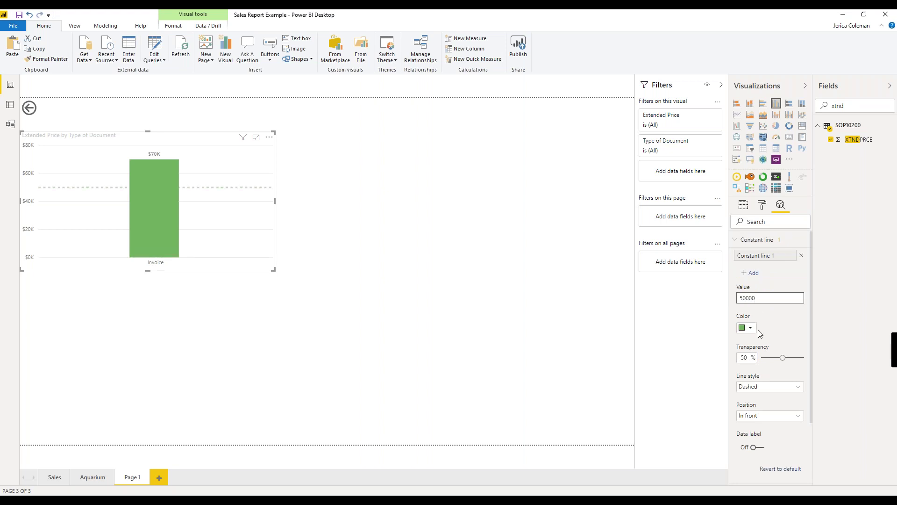
{"action": "left_click", "coordinate": [802, 255]}
{"action": "left_click", "coordinate": [739, 239]}
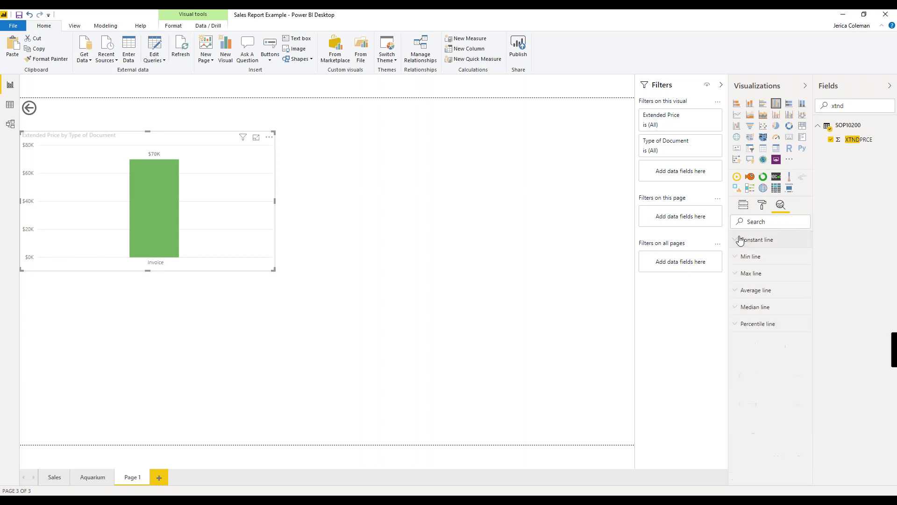
{"action": "left_click", "coordinate": [742, 209]}
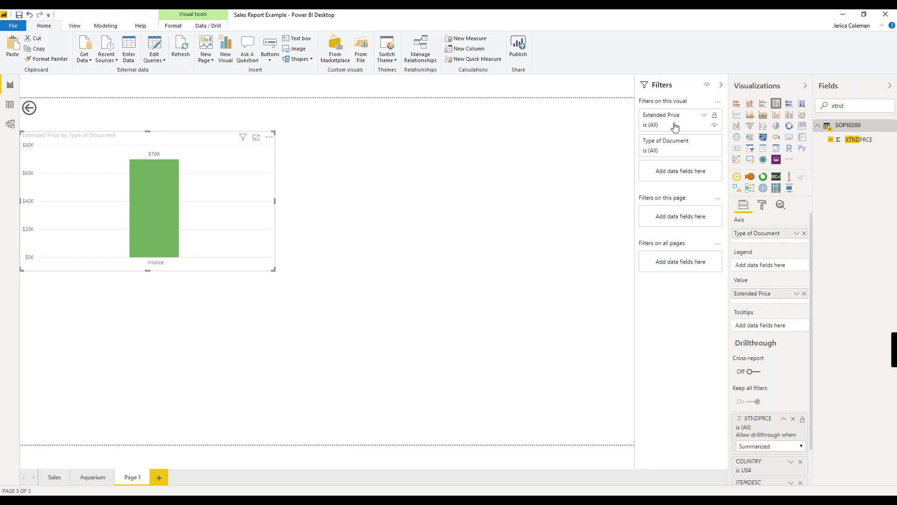
Search the fields for "country" and try COUNTRY from SOP10100 as a filter on the Extended Price chart.
{"action": "double_click", "coordinate": [839, 105]}
{"action": "key", "text": "BackSpace"}
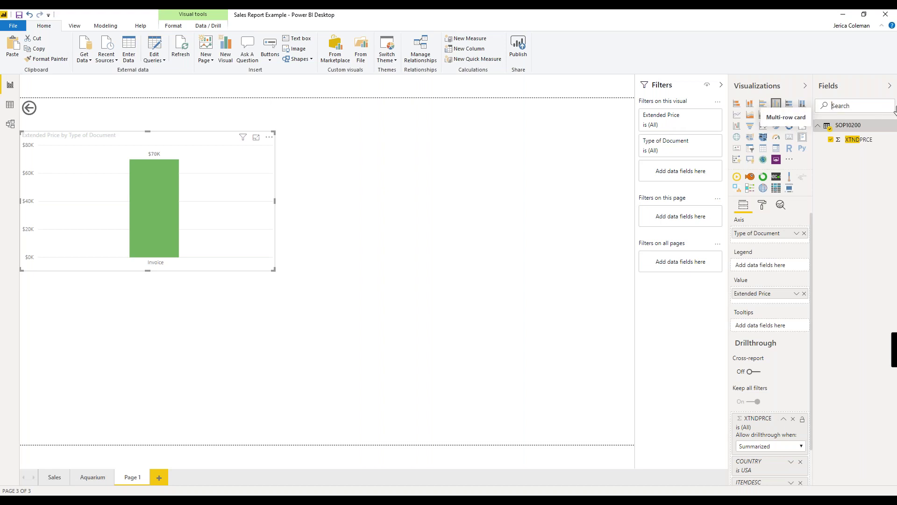
{"action": "type", "text": "country"}
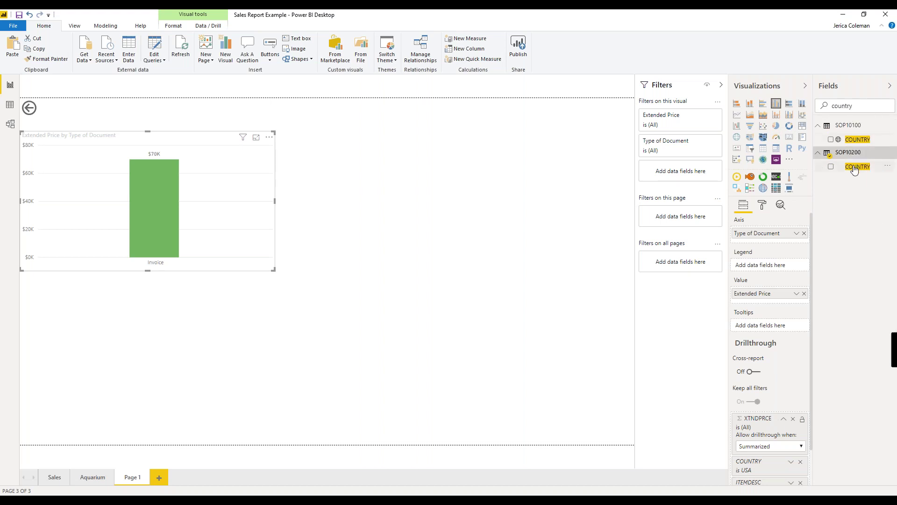
{"action": "left_click_drag", "start_coordinate": [854, 143], "coordinate": [689, 176]}
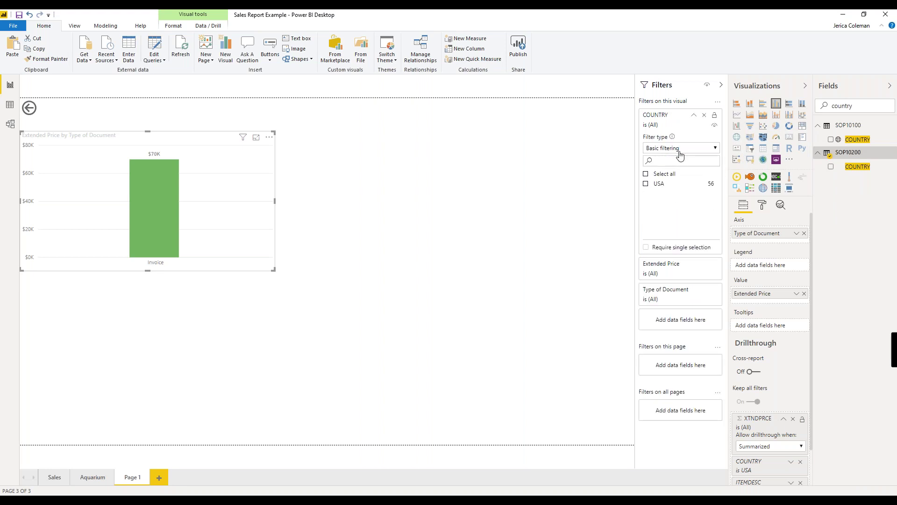
{"action": "left_click", "coordinate": [716, 115]}
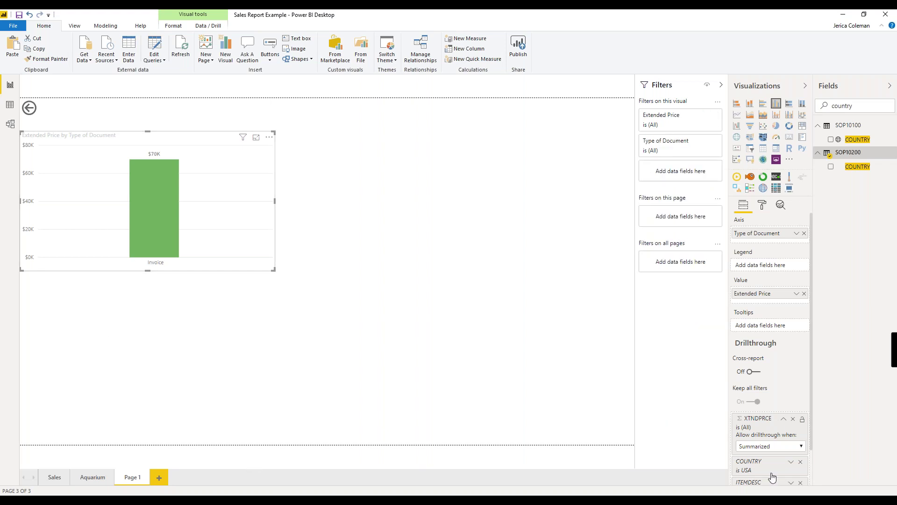
Remove the XTNDPRCE, COUNTRY and ITEMDESC drillthrough filters from Page 1.
{"action": "left_click", "coordinate": [792, 419]}
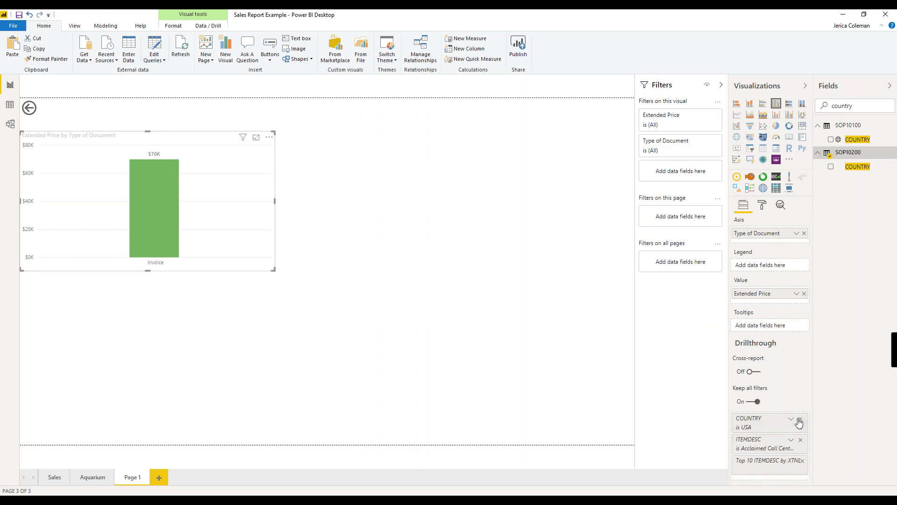
{"action": "left_click", "coordinate": [801, 420]}
{"action": "left_click", "coordinate": [801, 419]}
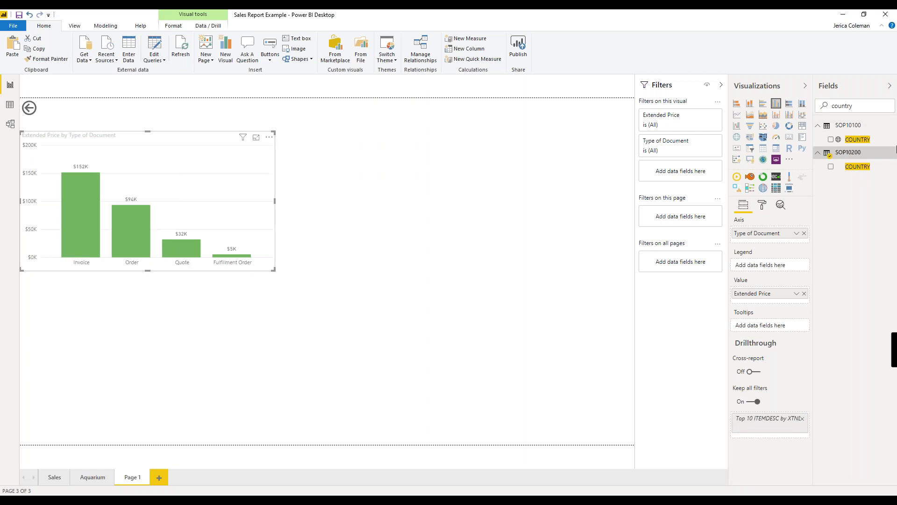
Add COUNTRY from SOP10100 as a filter on the chart again, try Australia and clear that selection.
{"action": "left_click_drag", "start_coordinate": [857, 140], "coordinate": [672, 170]}
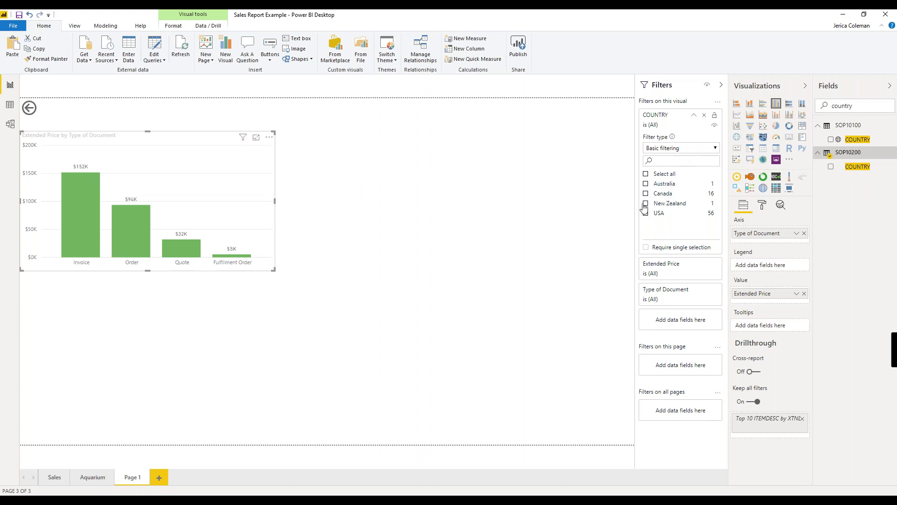
{"action": "left_click", "coordinate": [645, 183]}
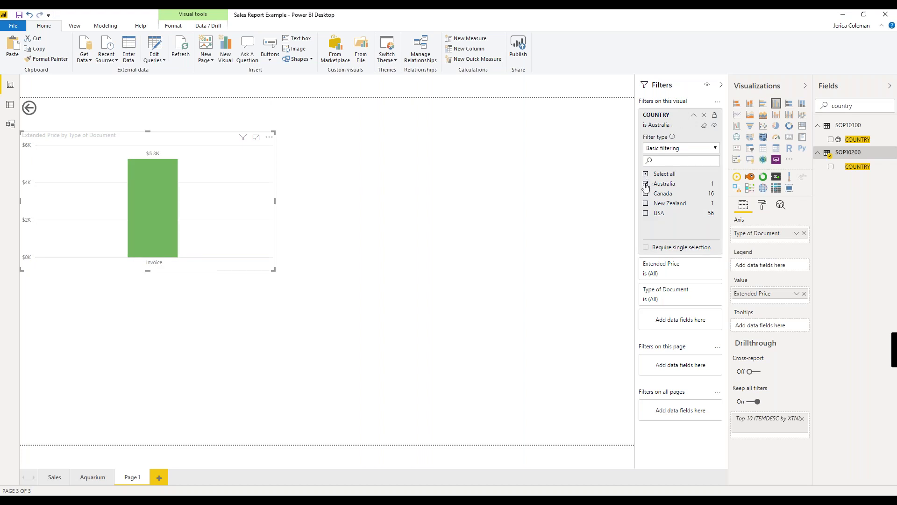
{"action": "left_click", "coordinate": [645, 184]}
Switch the COUNTRY filter to Advanced filtering and review its condition operators and the available filter types.
{"action": "left_click", "coordinate": [701, 148]}
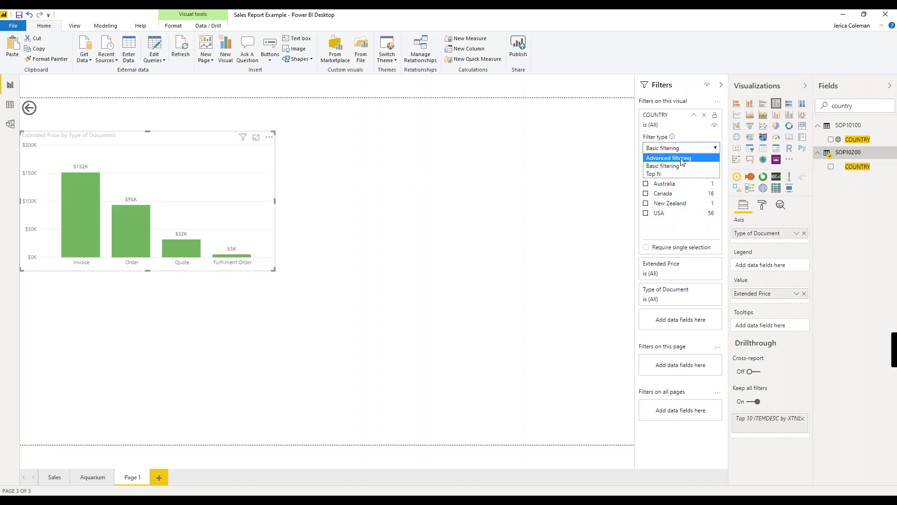
{"action": "left_click", "coordinate": [681, 158]}
{"action": "left_click", "coordinate": [666, 176]}
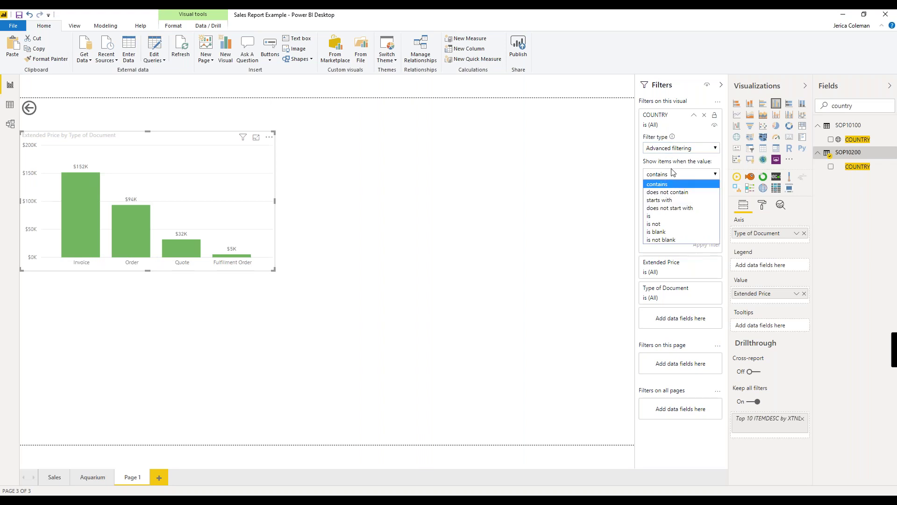
{"action": "left_click", "coordinate": [670, 175]}
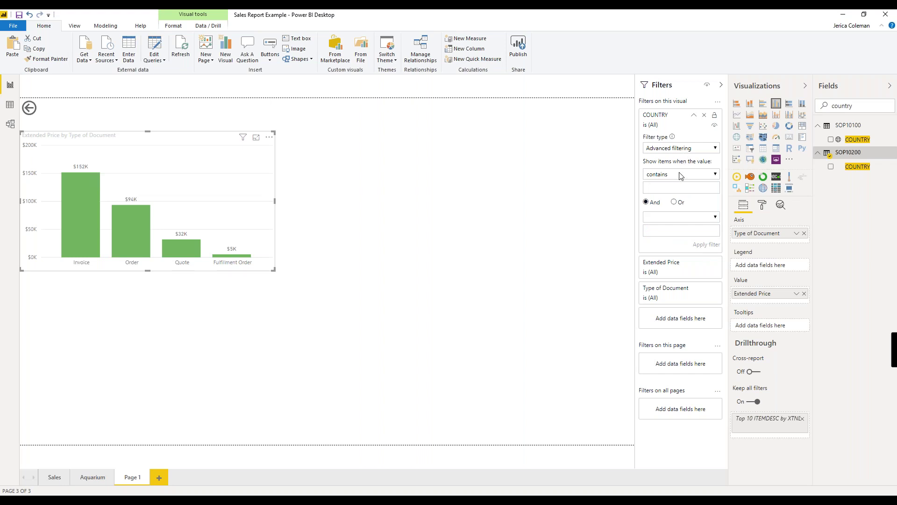
{"action": "left_click", "coordinate": [704, 148]}
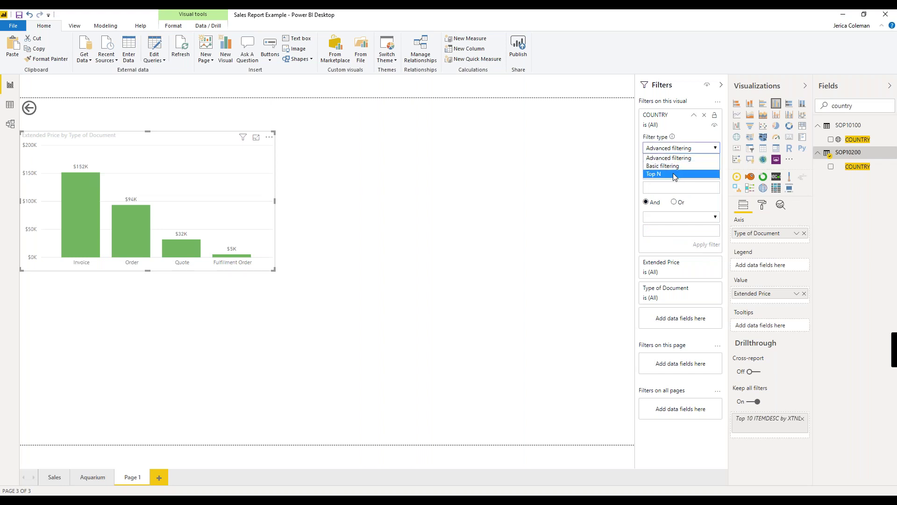
On the Sales page, examine the Top N settings of the CUSTNAME filter on the Top 10 Customers table.
{"action": "left_click", "coordinate": [54, 478]}
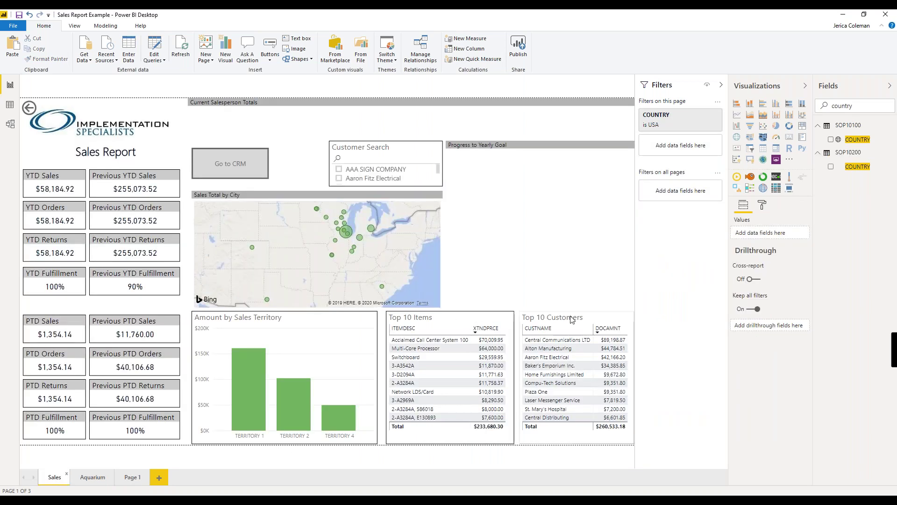
{"action": "left_click", "coordinate": [590, 319]}
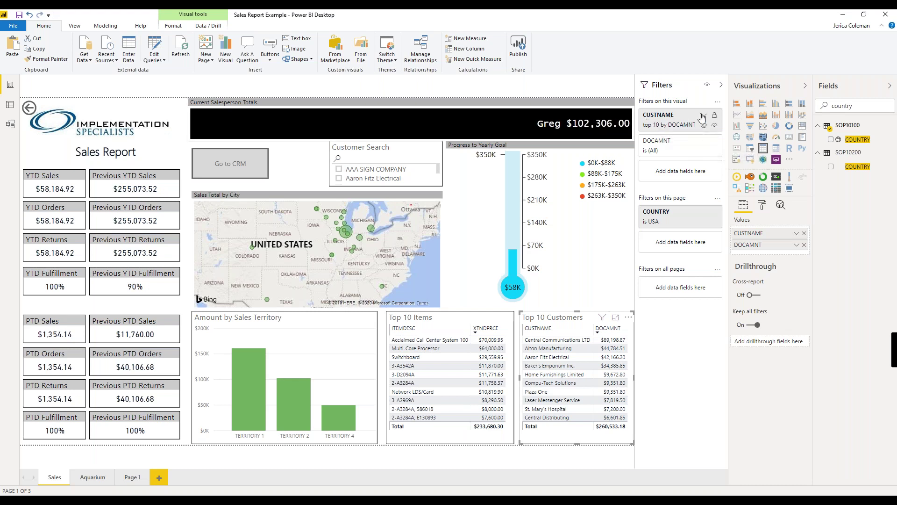
{"action": "left_click", "coordinate": [667, 122]}
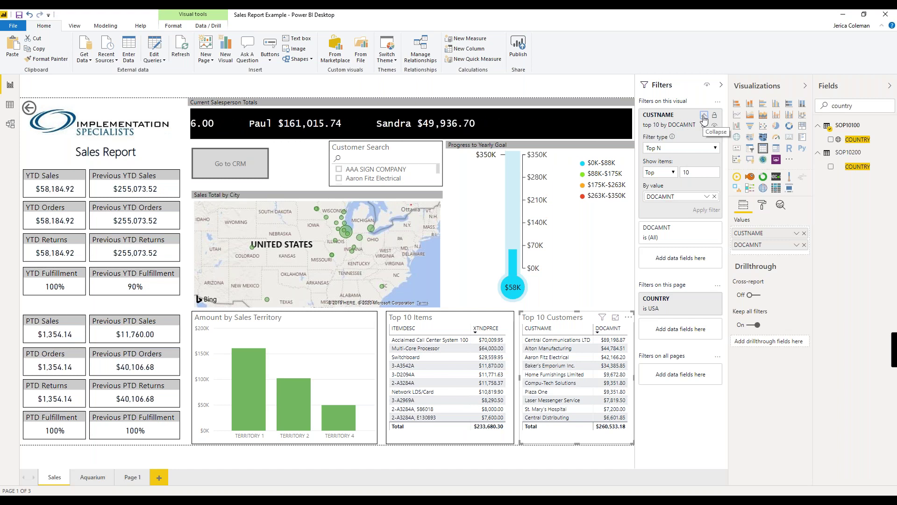
On Page 1, search the fields for "date" and add DOCDATE from SOP10100 as a filter on the Extended Price chart.
{"action": "left_click", "coordinate": [132, 477]}
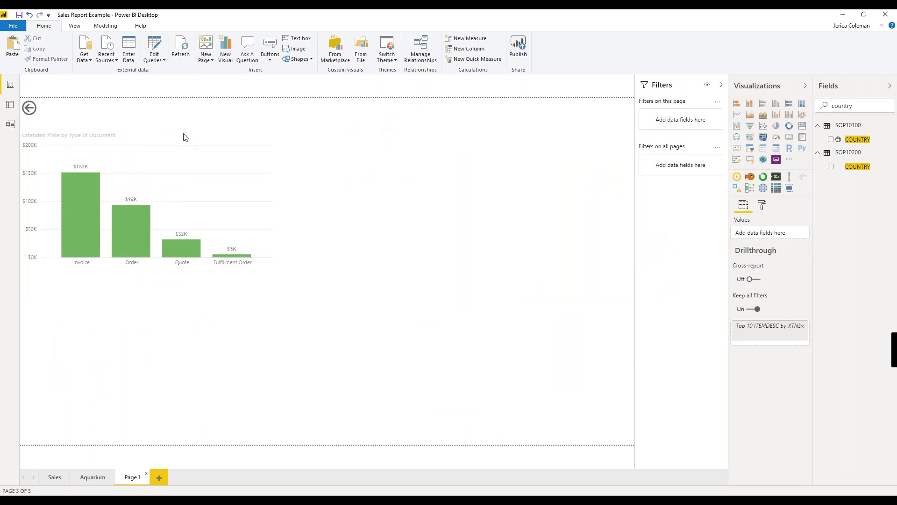
{"action": "left_click", "coordinate": [132, 138]}
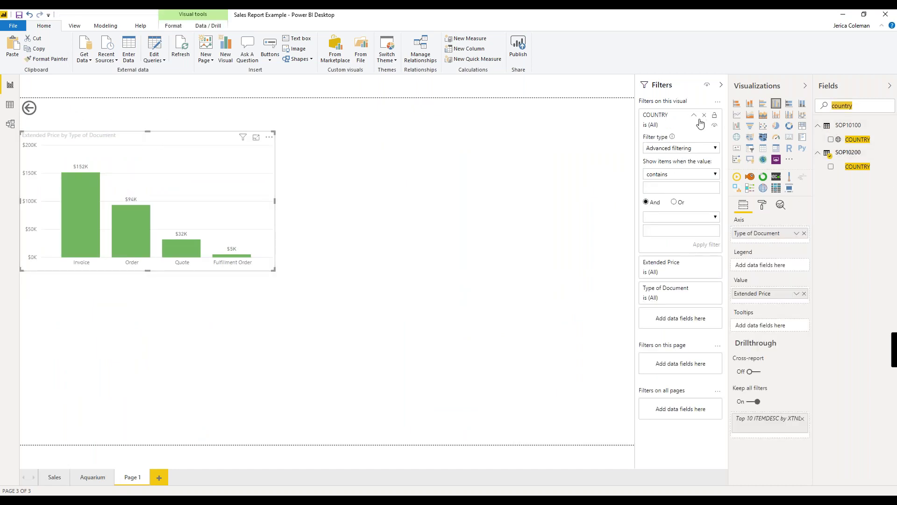
{"action": "type", "text": "date"}
{"action": "left_click_drag", "start_coordinate": [857, 142], "coordinate": [690, 320]}
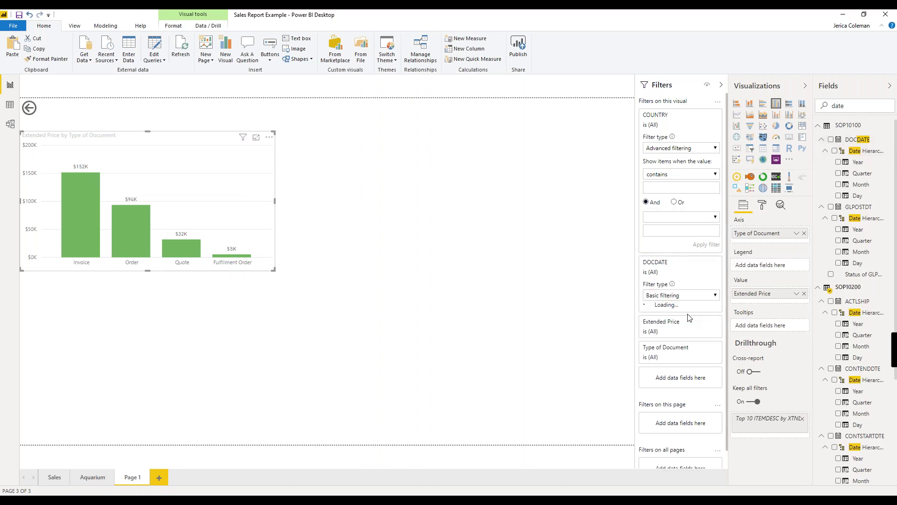
Try Relative date filtering on DOCDATE with its period options, and remove the DOCDATE and COUNTRY filters from the chart.
{"action": "left_click", "coordinate": [713, 296]}
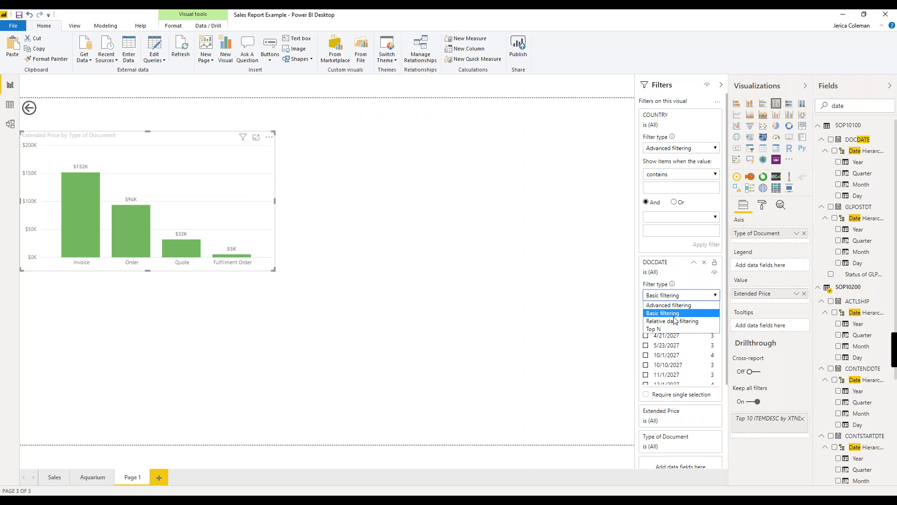
{"action": "left_click", "coordinate": [714, 323]}
{"action": "left_click", "coordinate": [715, 323]}
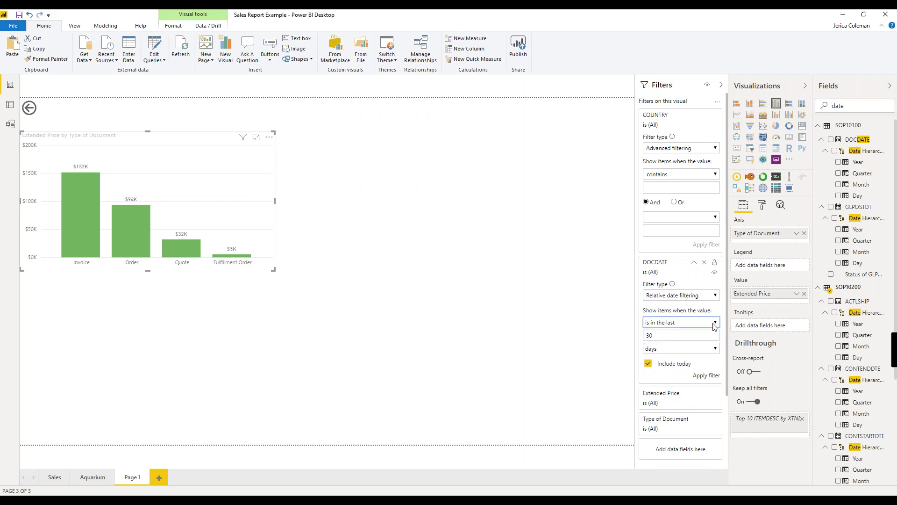
{"action": "left_click", "coordinate": [705, 350]}
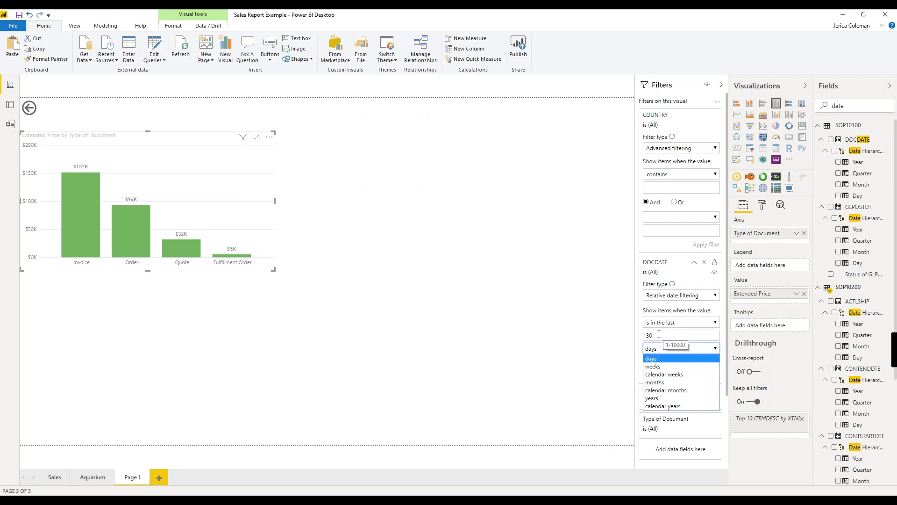
{"action": "left_click", "coordinate": [705, 263]}
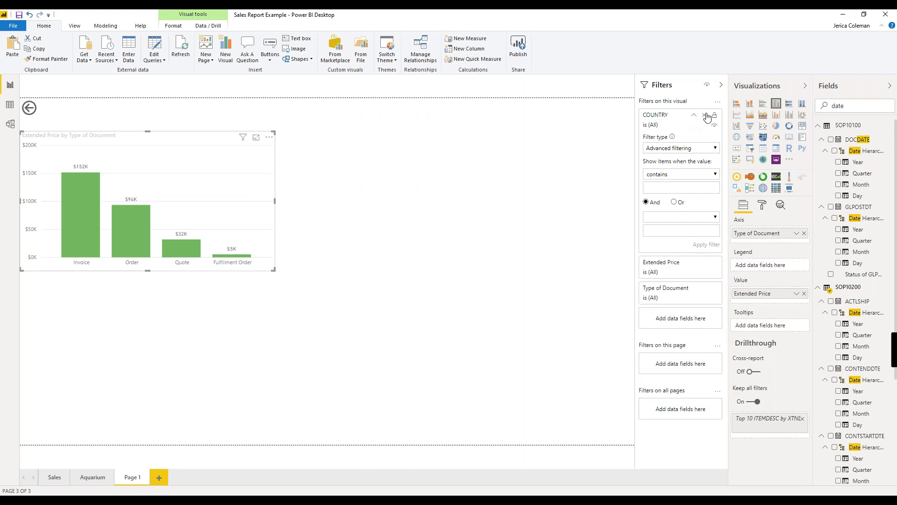
{"action": "left_click", "coordinate": [706, 115]}
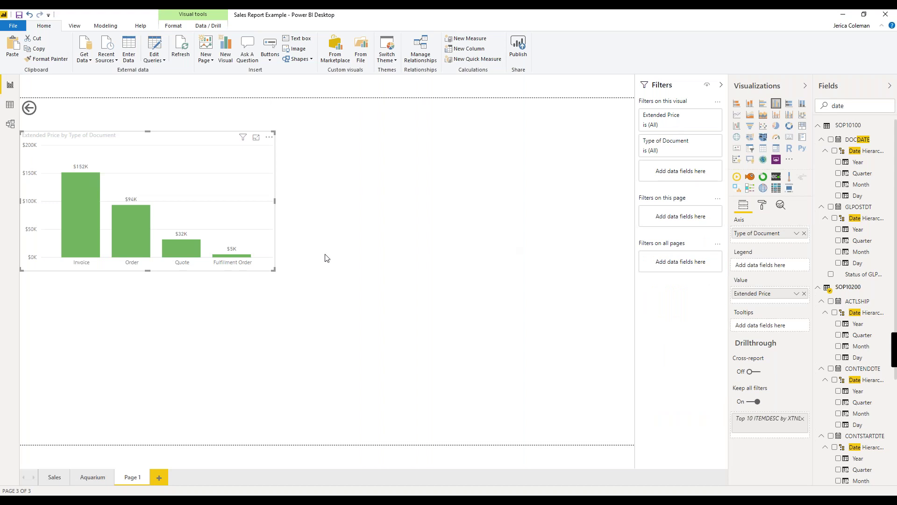
Collapse the Filters and Visualizations panes to enlarge the report canvas on Page 1.
{"action": "left_click", "coordinate": [83, 123]}
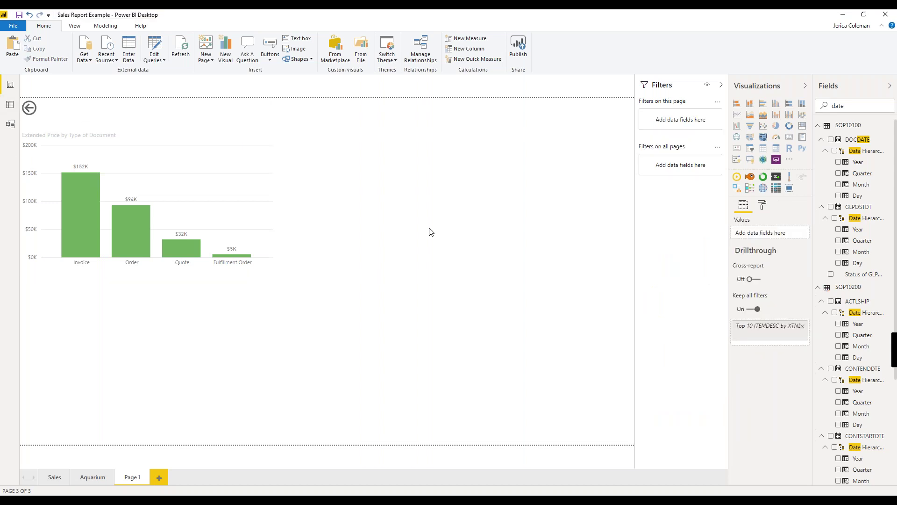
{"action": "left_click", "coordinate": [721, 84]}
{"action": "left_click", "coordinate": [804, 86]}
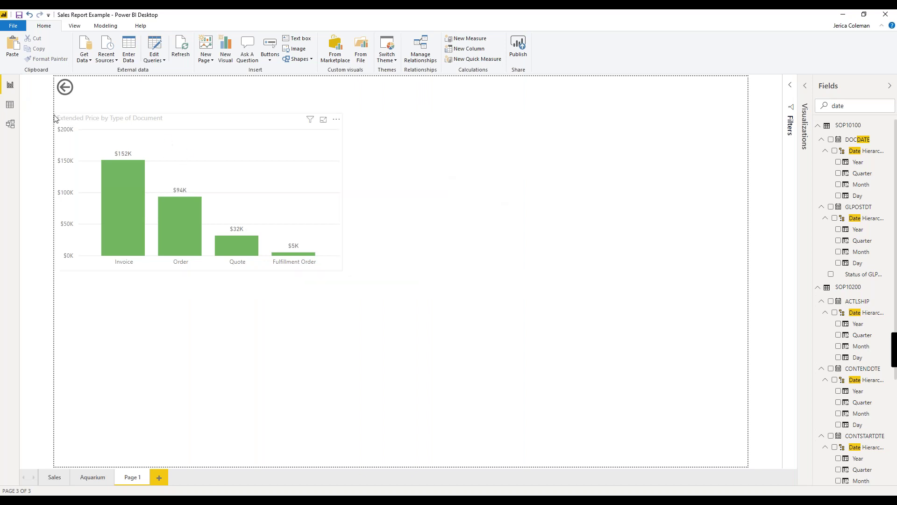
Examine the rows of the Customer Name, Employee Name, SOP10200 and SOP10100 tables in the data view.
{"action": "left_click", "coordinate": [9, 106]}
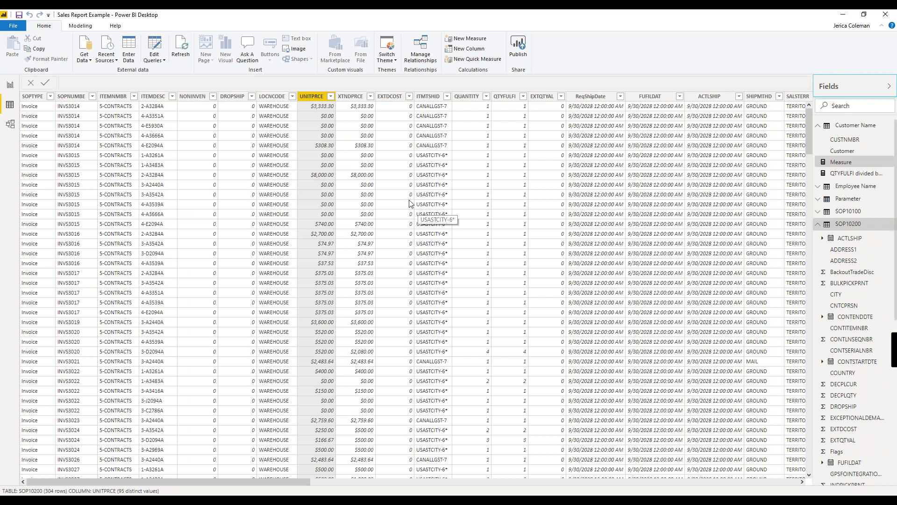
{"action": "left_click", "coordinate": [819, 130]}
{"action": "left_click", "coordinate": [818, 128]}
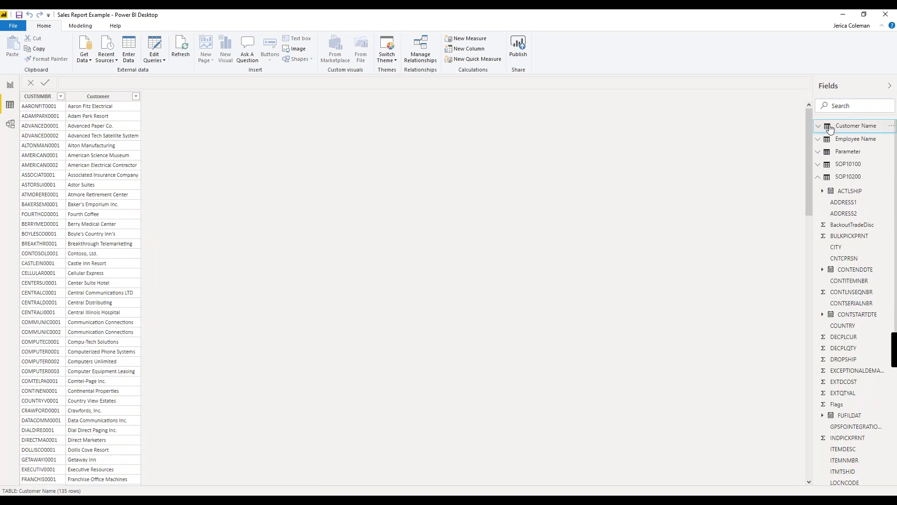
{"action": "left_click", "coordinate": [849, 144]}
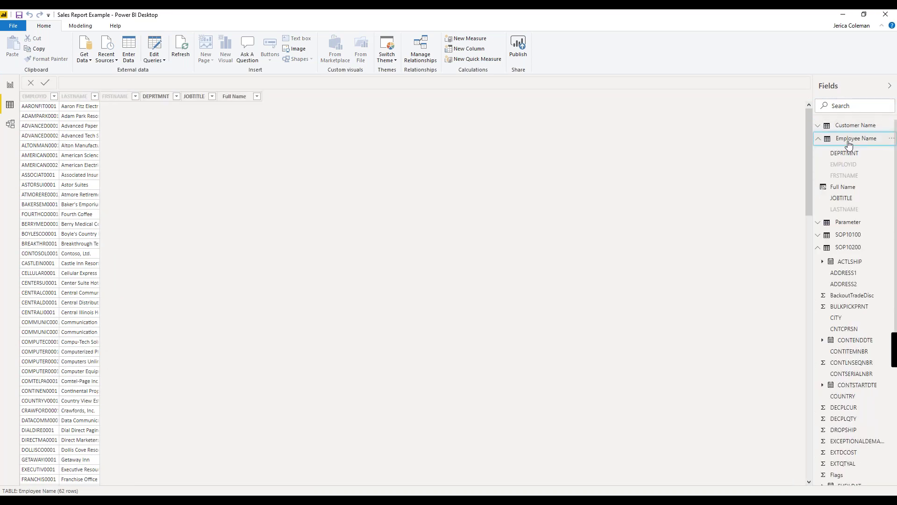
{"action": "left_click", "coordinate": [820, 141]}
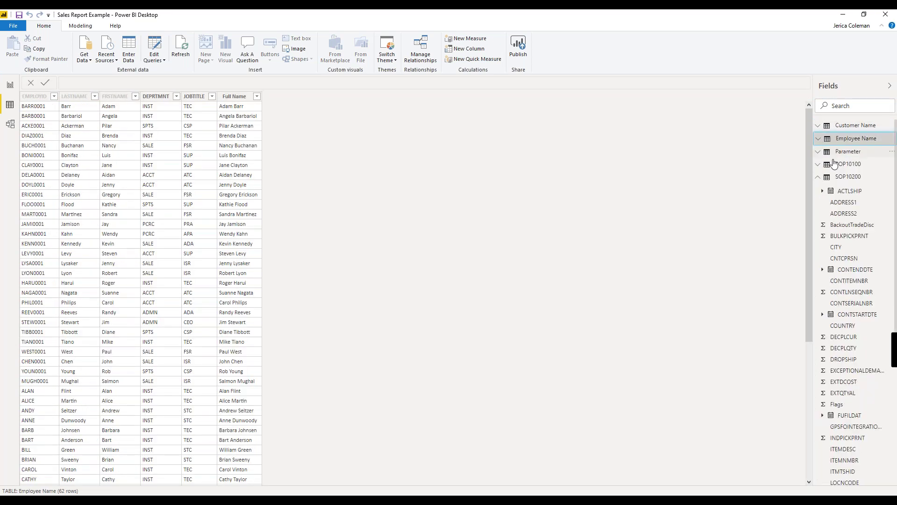
{"action": "left_click", "coordinate": [846, 180]}
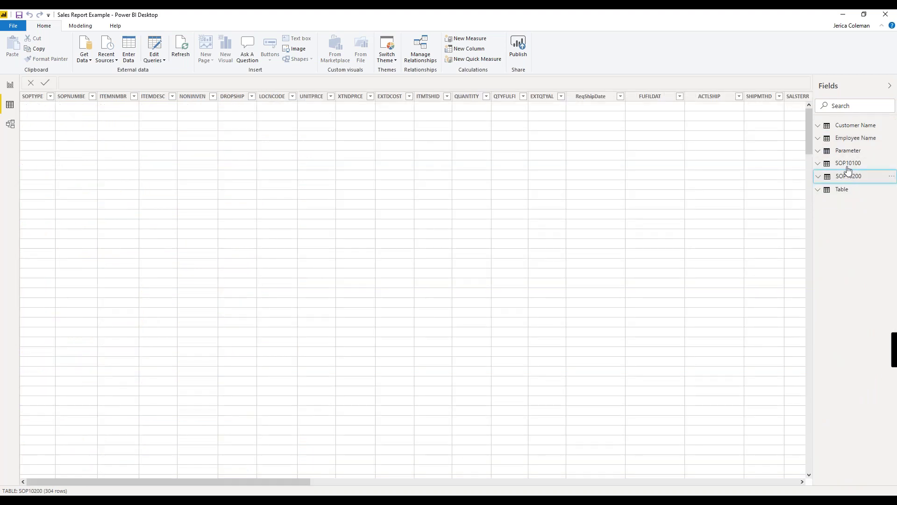
{"action": "left_click", "coordinate": [848, 164]}
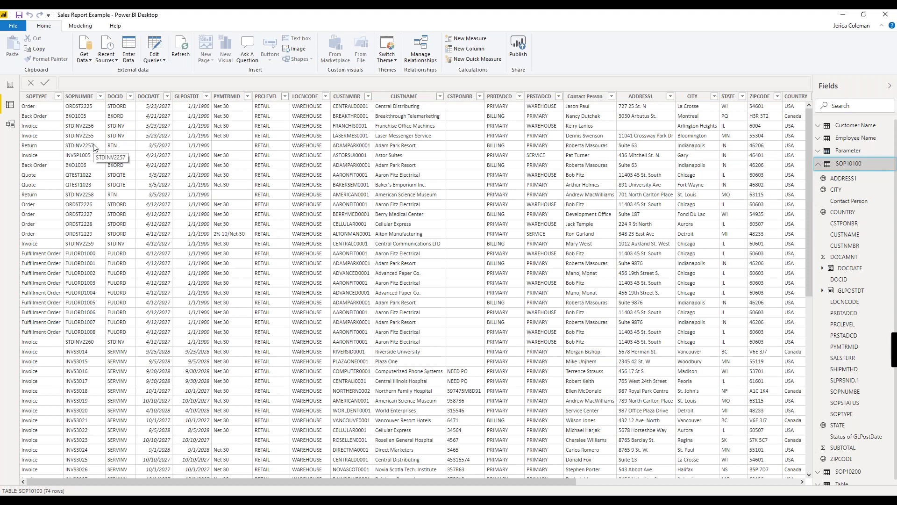
Examine the table relationships in the model view, including the CUSTNMBR link between Customer Name and SOP10100, and return to the report view.
{"action": "left_click", "coordinate": [10, 128]}
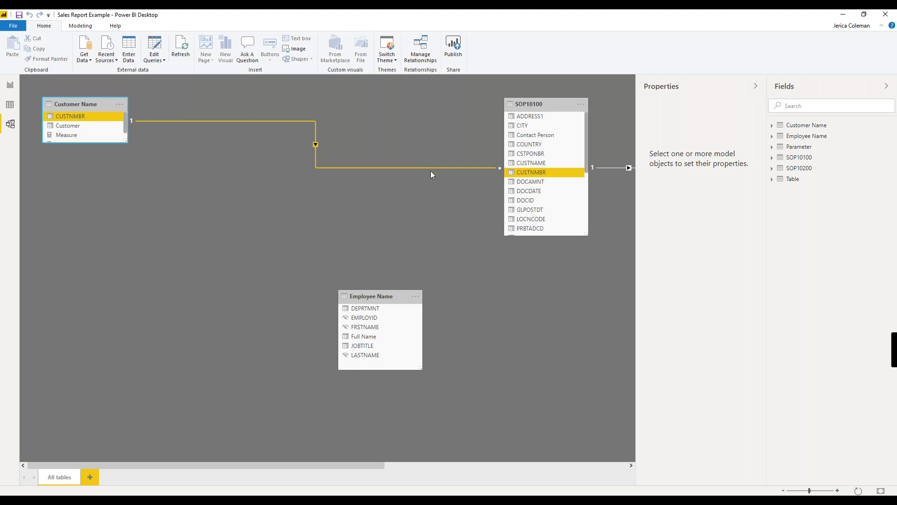
{"action": "left_click_drag", "start_coordinate": [391, 465], "coordinate": [196, 300]}
{"action": "left_click", "coordinate": [10, 84]}
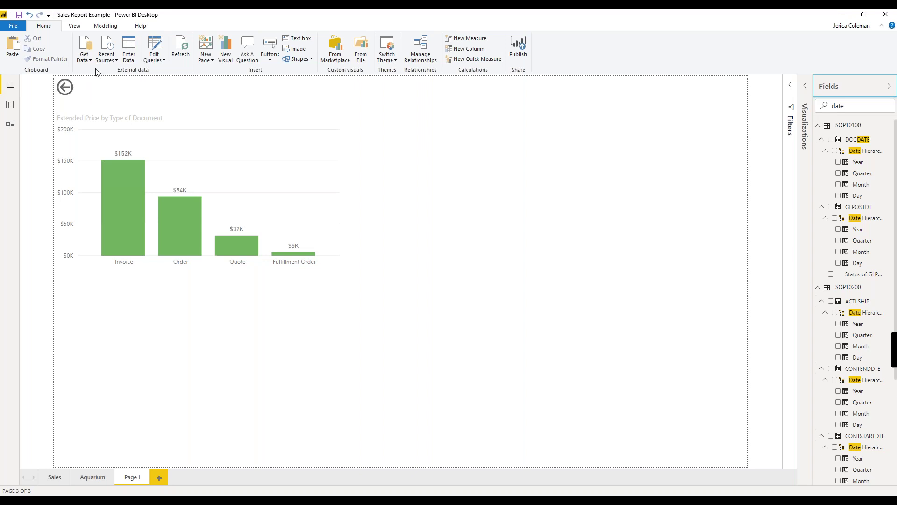
Copy the YTD Sales card from the Sales page, paste it onto Page 1 and place it near the page's upper middle.
{"action": "left_click", "coordinate": [54, 479]}
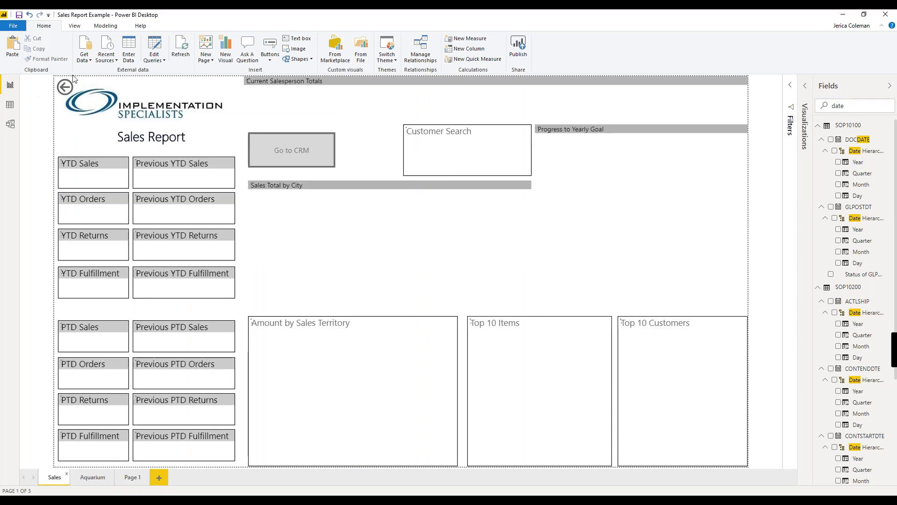
{"action": "left_click", "coordinate": [72, 167]}
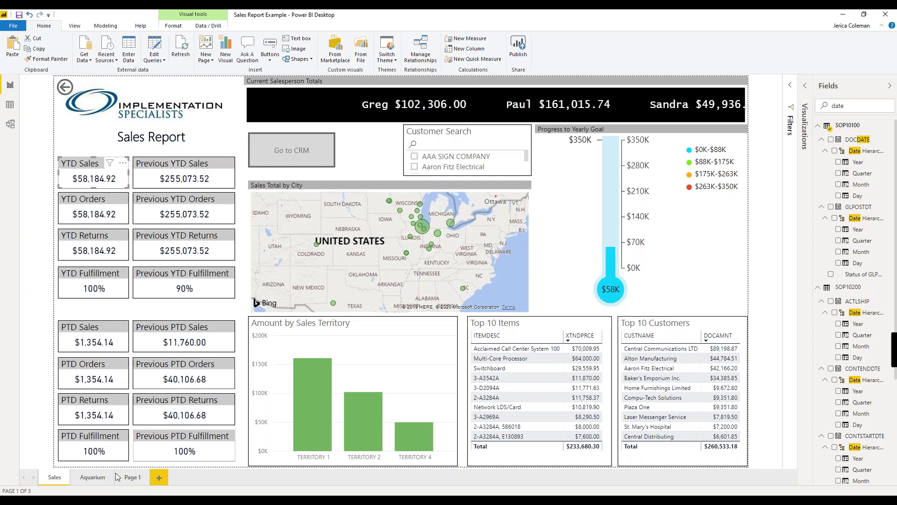
{"action": "left_click", "coordinate": [133, 476]}
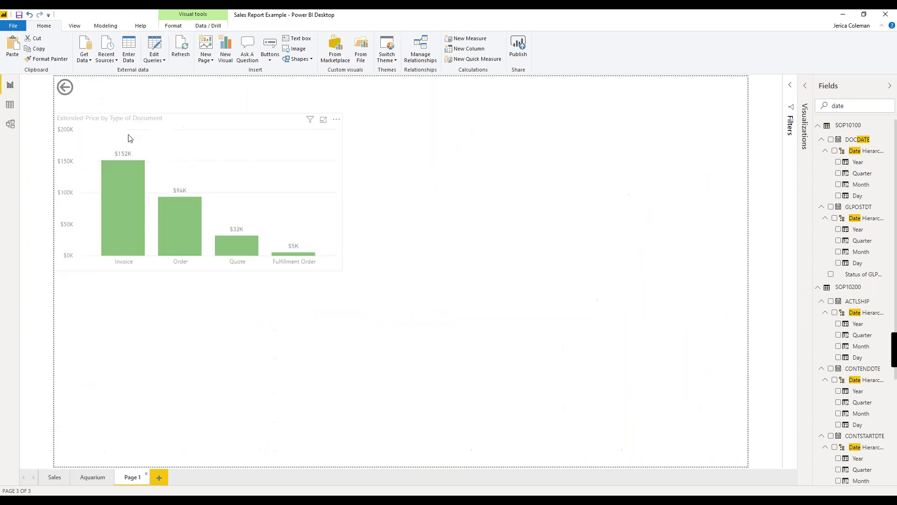
{"action": "left_click", "coordinate": [12, 47]}
{"action": "left_click_drag", "start_coordinate": [80, 161], "coordinate": [280, 129]}
{"action": "left_click_drag", "start_coordinate": [443, 77], "coordinate": [409, 86]}
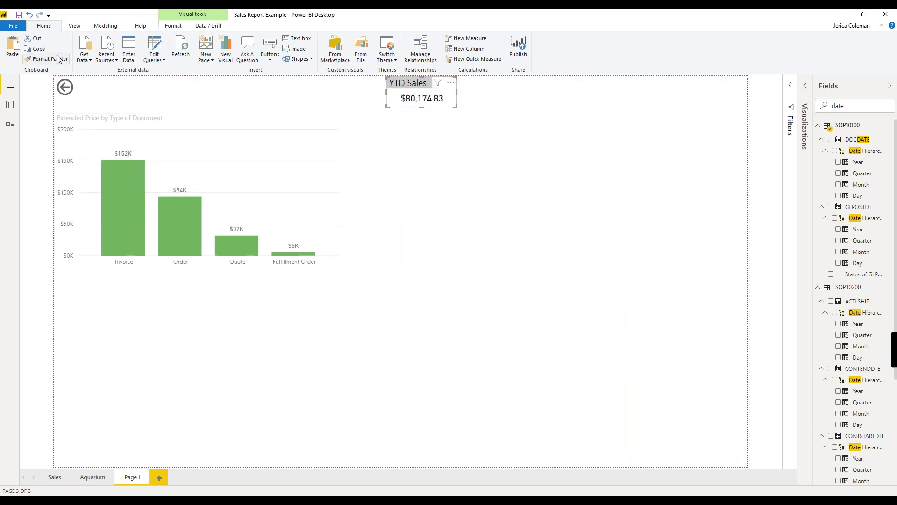
Cut the pasted YTD Sales card from Page 1 and leave no visual selected.
{"action": "left_click", "coordinate": [42, 38]}
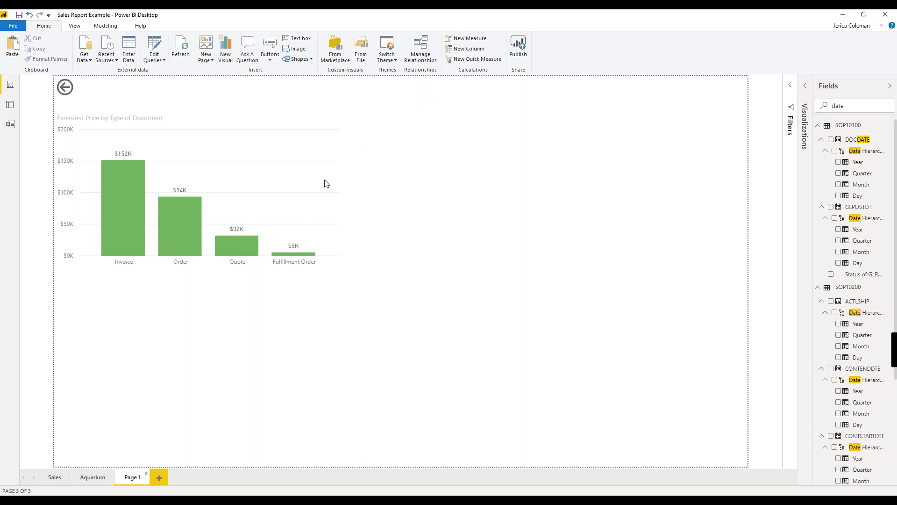
{"action": "left_click", "coordinate": [217, 125]}
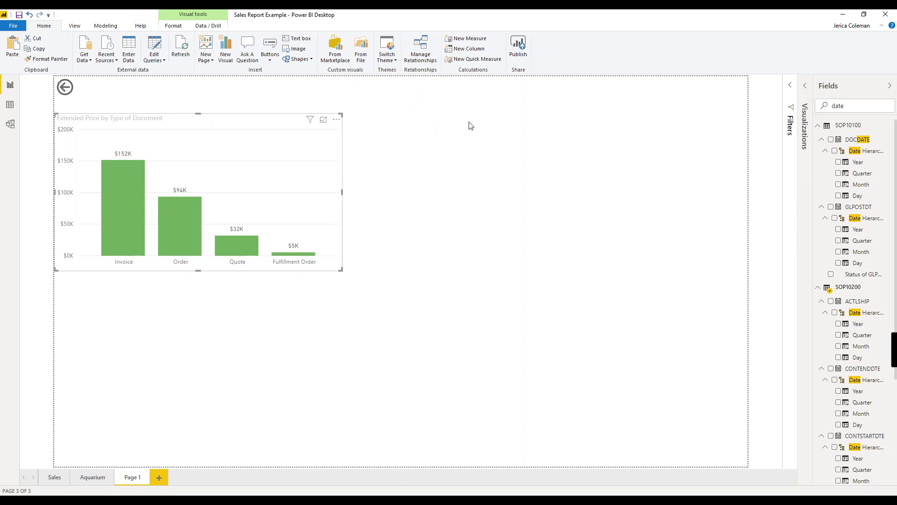
{"action": "left_click", "coordinate": [453, 117]}
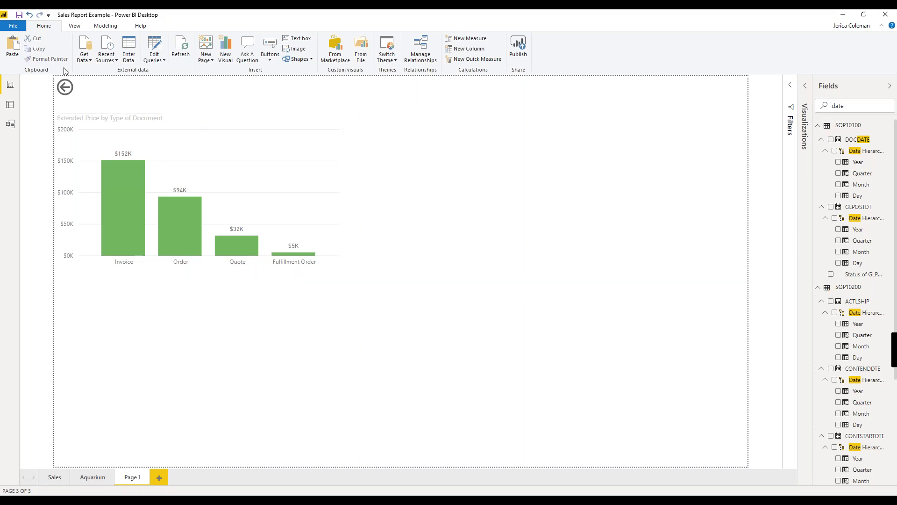
On the Sales page, set the YTD Sales card's title background to blue #71AFE2, Theme color 5.
{"action": "left_click", "coordinate": [52, 478]}
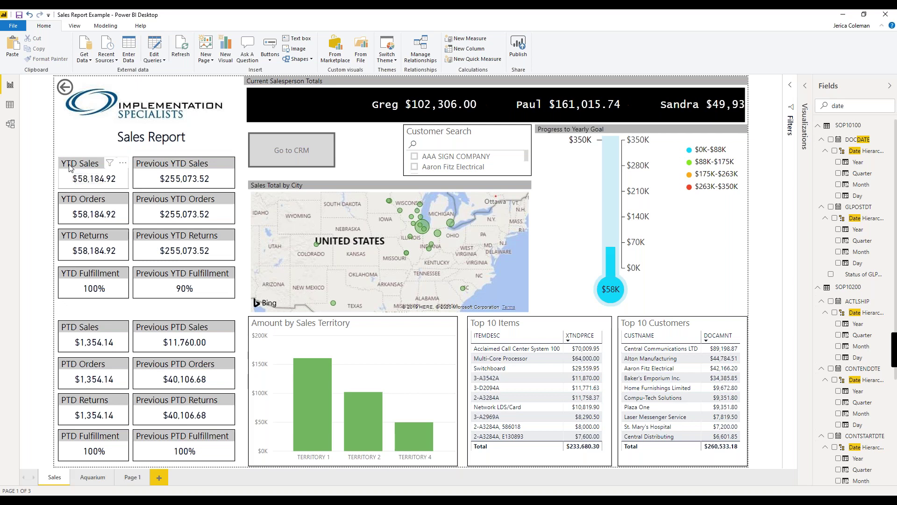
{"action": "left_click", "coordinate": [89, 178]}
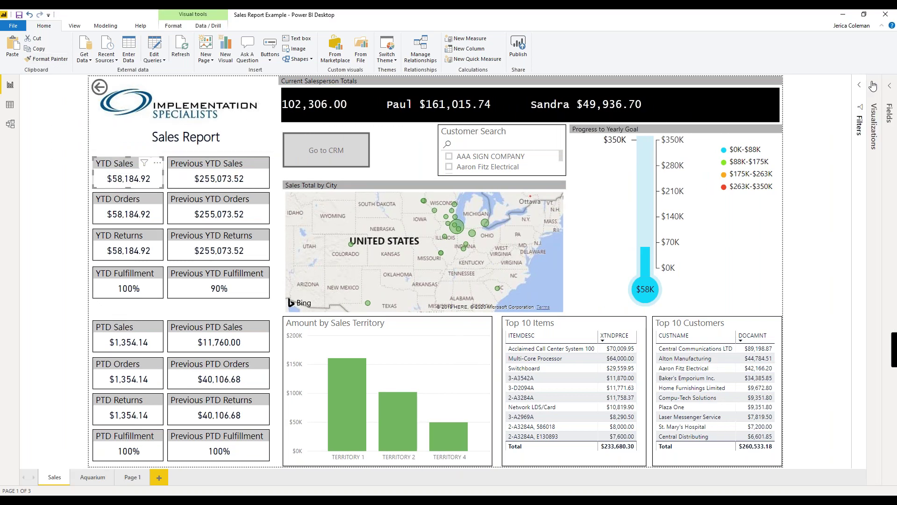
{"action": "left_click", "coordinate": [874, 86]}
{"action": "left_click", "coordinate": [831, 206]}
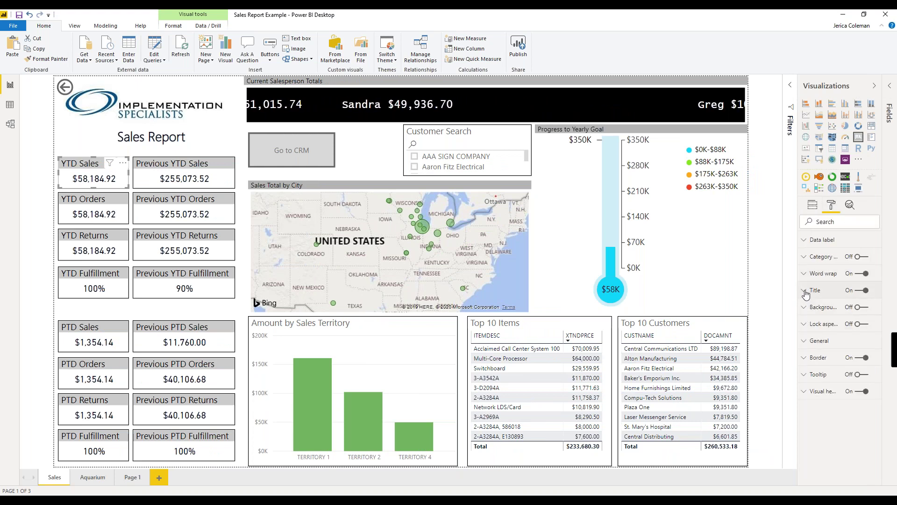
{"action": "left_click", "coordinate": [806, 291]}
{"action": "left_click", "coordinate": [820, 412]}
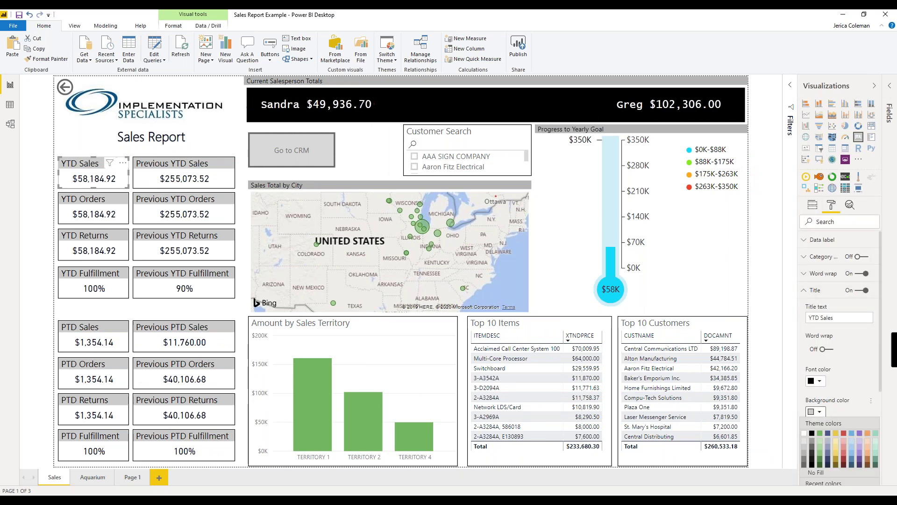
{"action": "left_click", "coordinate": [851, 434]}
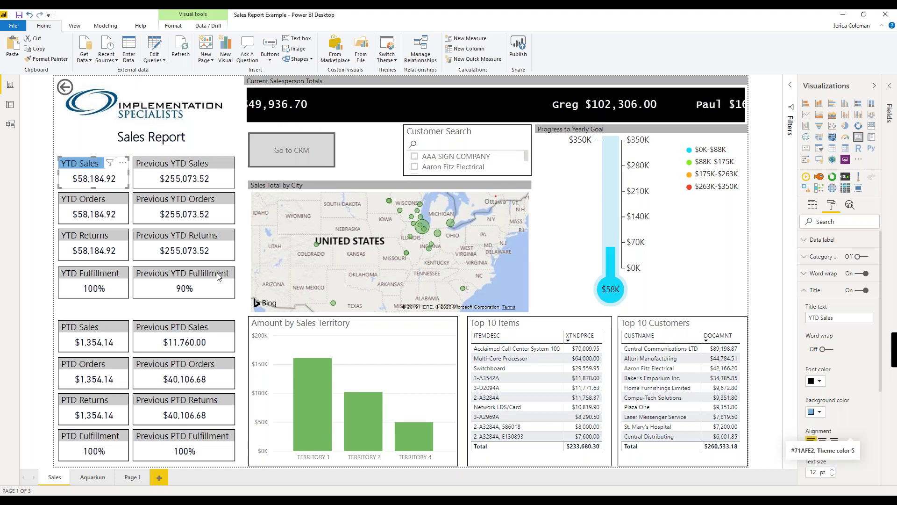
Apply the YTD Sales card's formatting to the Previous YTD Sales and YTD Orders cards with Format Painter.
{"action": "left_click", "coordinate": [37, 62]}
{"action": "left_click", "coordinate": [180, 170]}
{"action": "left_click", "coordinate": [180, 169]}
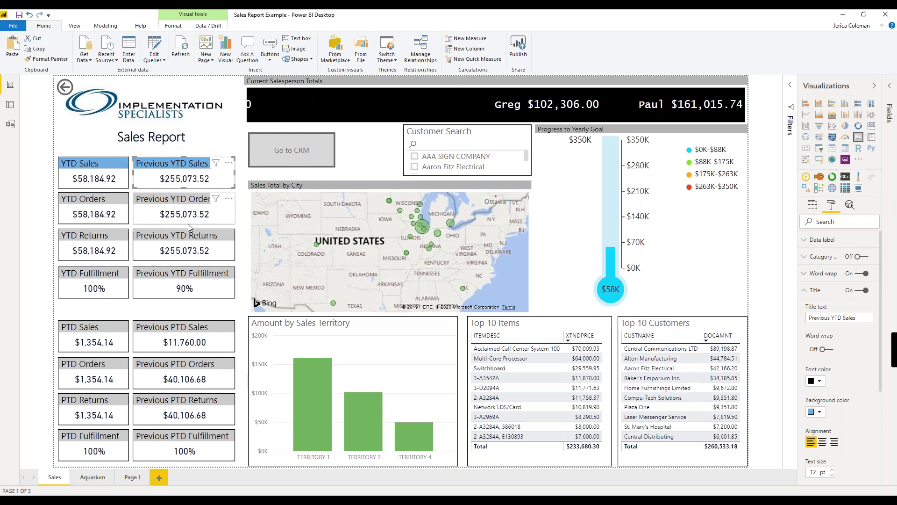
{"action": "left_click", "coordinate": [49, 63]}
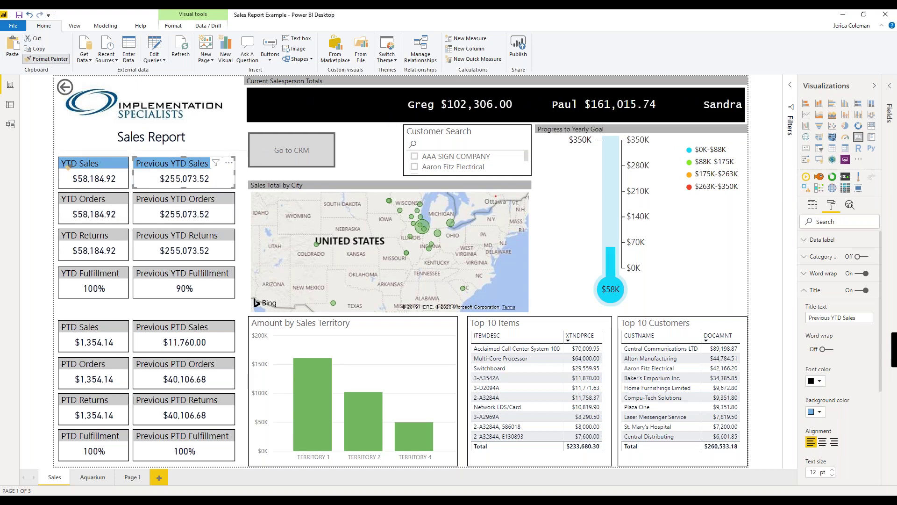
{"action": "left_click", "coordinate": [79, 208]}
{"action": "left_click", "coordinate": [65, 164]}
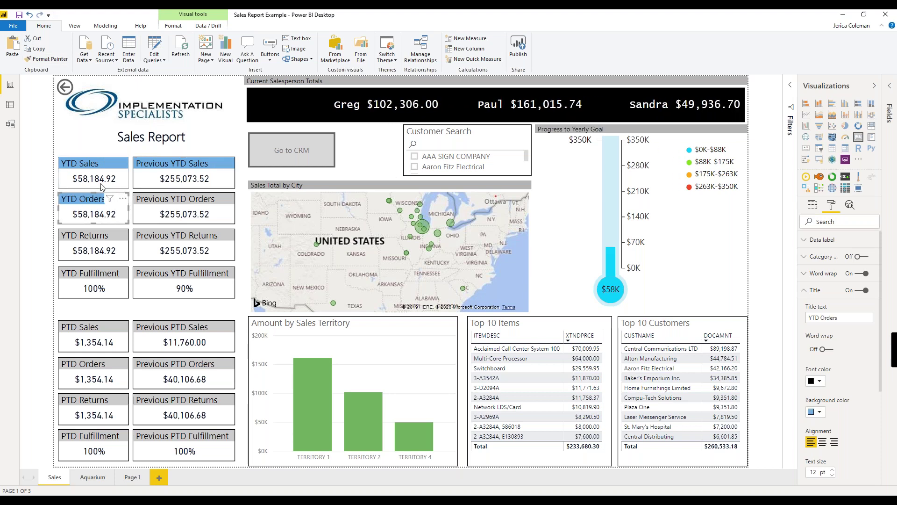
{"action": "left_click", "coordinate": [58, 153]}
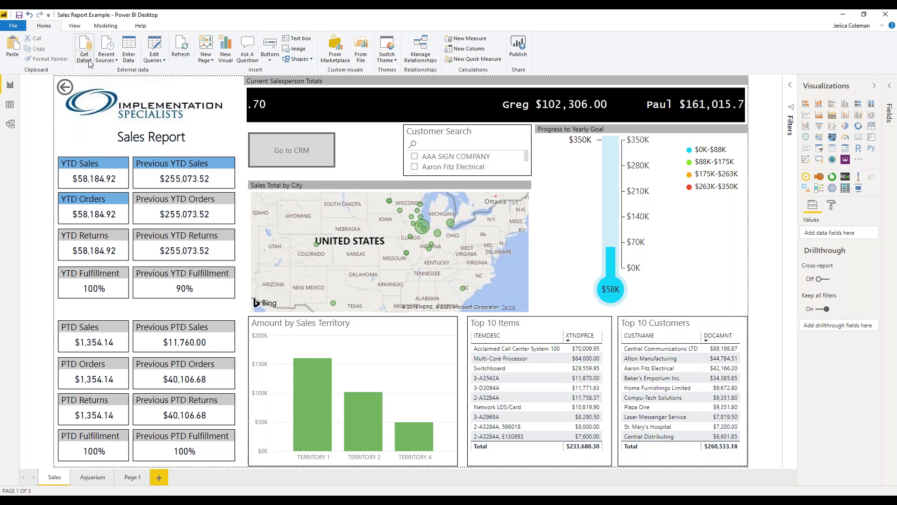
Review the common data sources and the full list of Get Data connectors, closing it without connecting.
{"action": "left_click", "coordinate": [88, 60]}
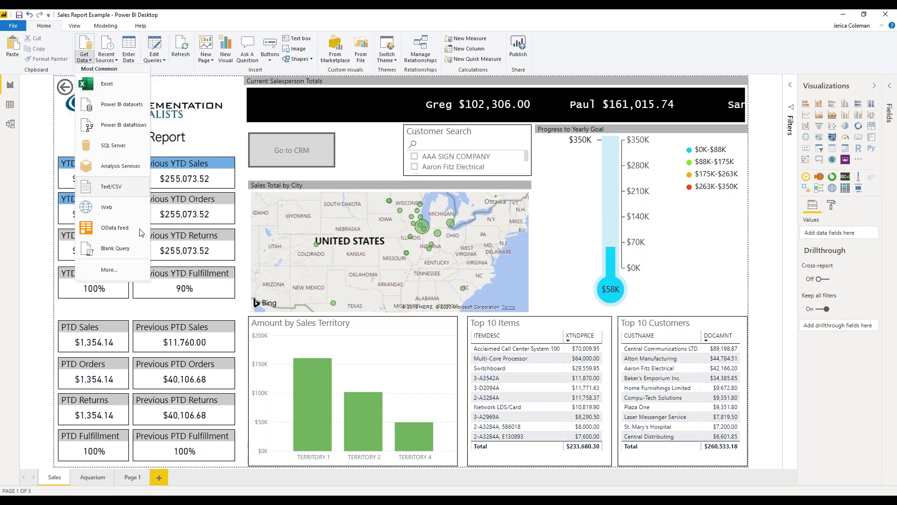
{"action": "left_click", "coordinate": [108, 271]}
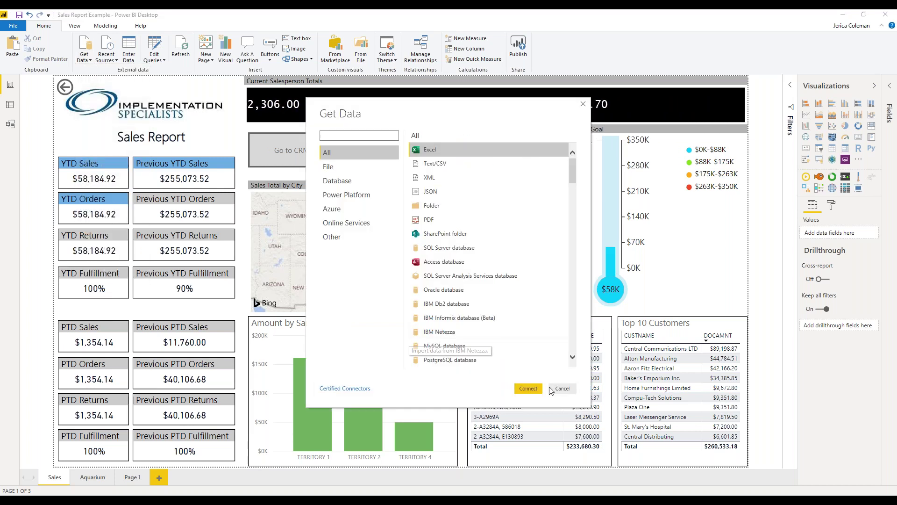
{"action": "left_click", "coordinate": [563, 389]}
Review the recent data sources and the Create Table window for manually entered data, cancelling without creating a table.
{"action": "left_click", "coordinate": [115, 60]}
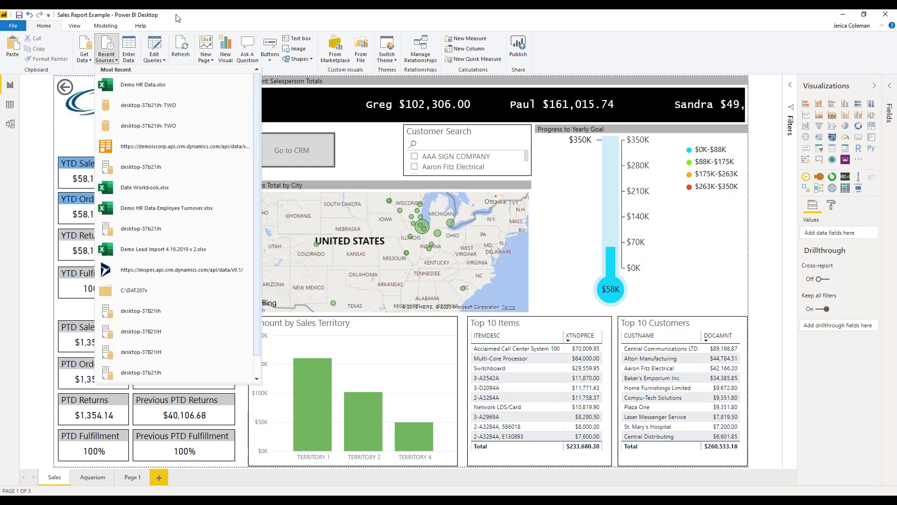
{"action": "left_click", "coordinate": [203, 175]}
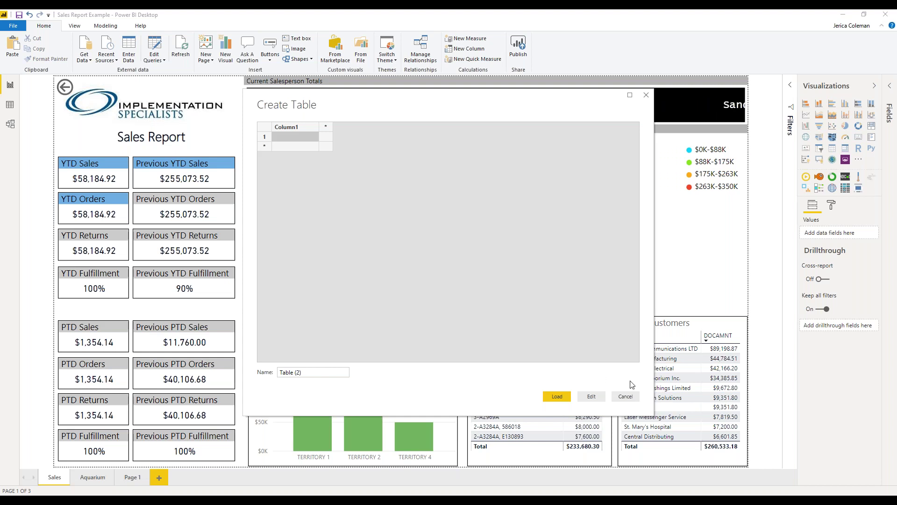
{"action": "left_click", "coordinate": [626, 398]}
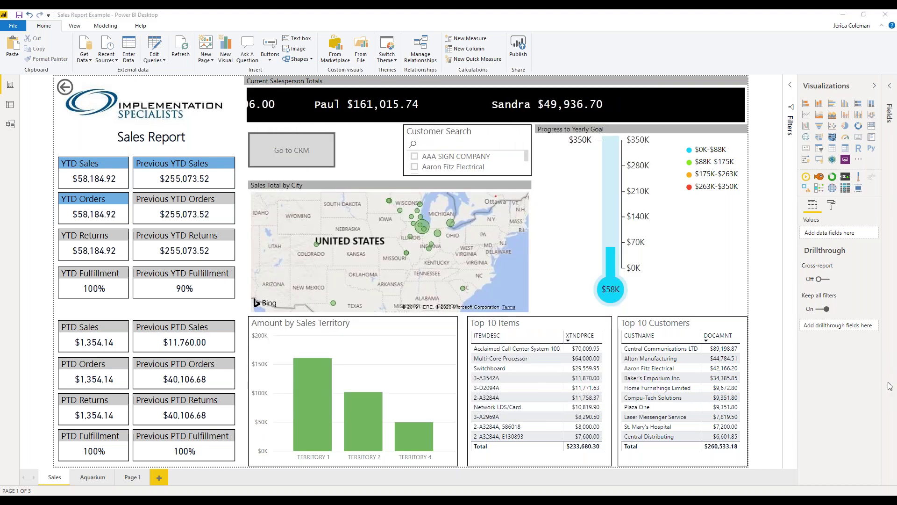
Review the data source settings for the current file and close them without changes.
{"action": "left_click", "coordinate": [163, 61]}
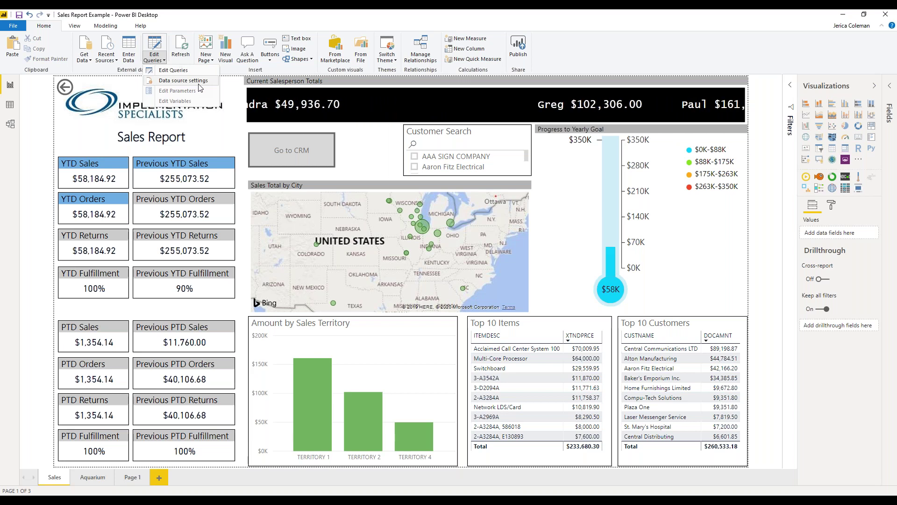
{"action": "left_click", "coordinate": [233, 126]}
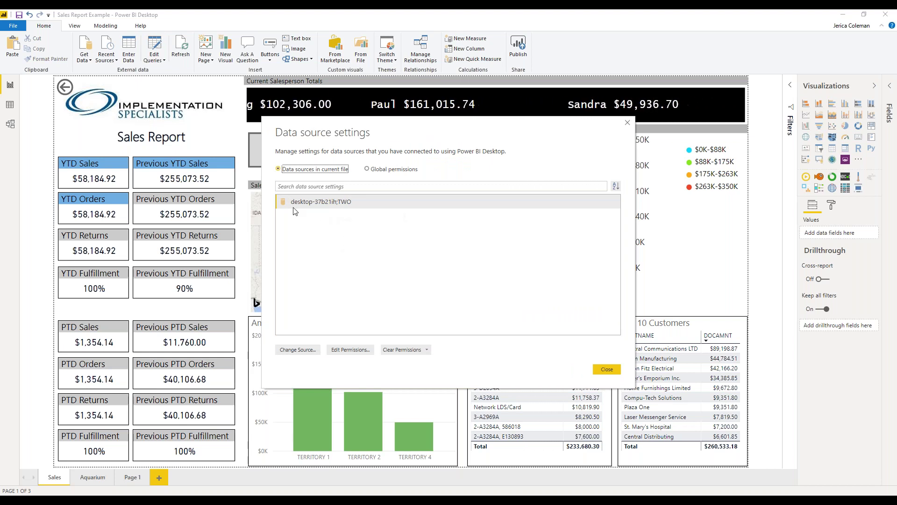
{"action": "left_click", "coordinate": [607, 369]}
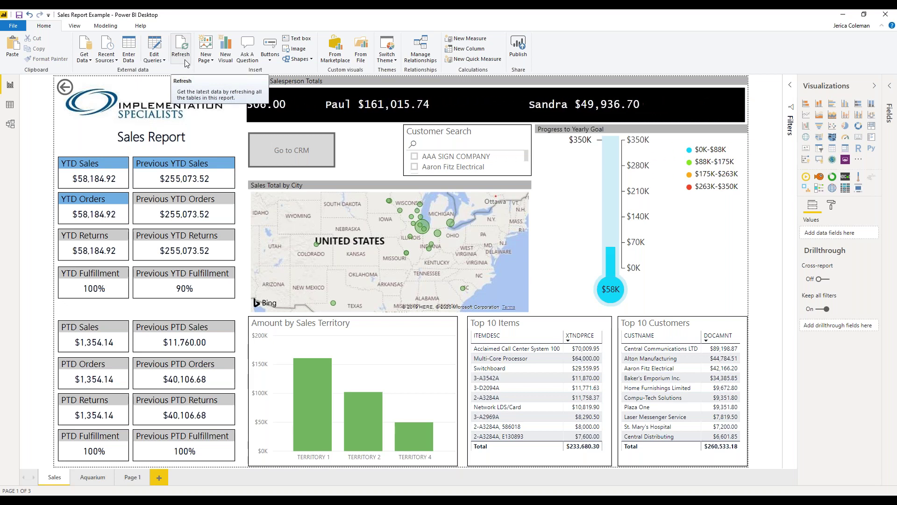
Review the options for adding a page, and insert a new visual on the Sales page, undoing the insertion.
{"action": "left_click", "coordinate": [213, 64]}
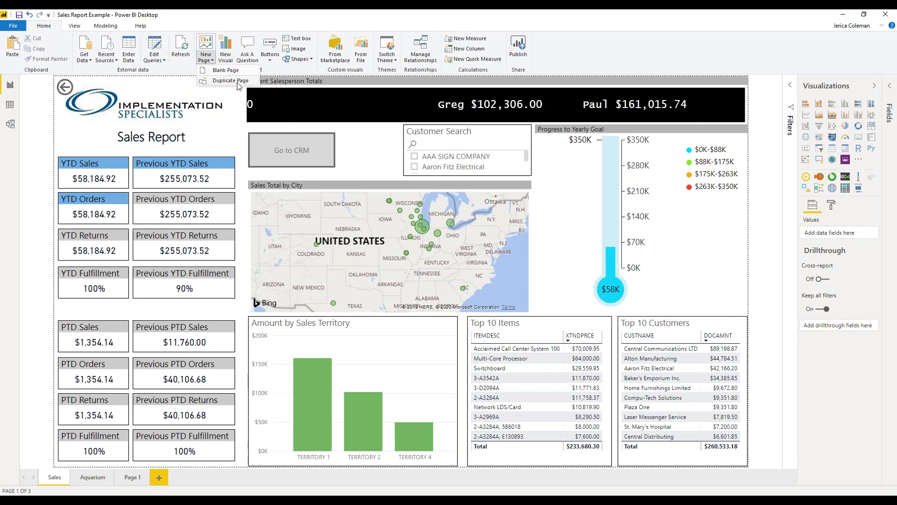
{"action": "left_click", "coordinate": [228, 29]}
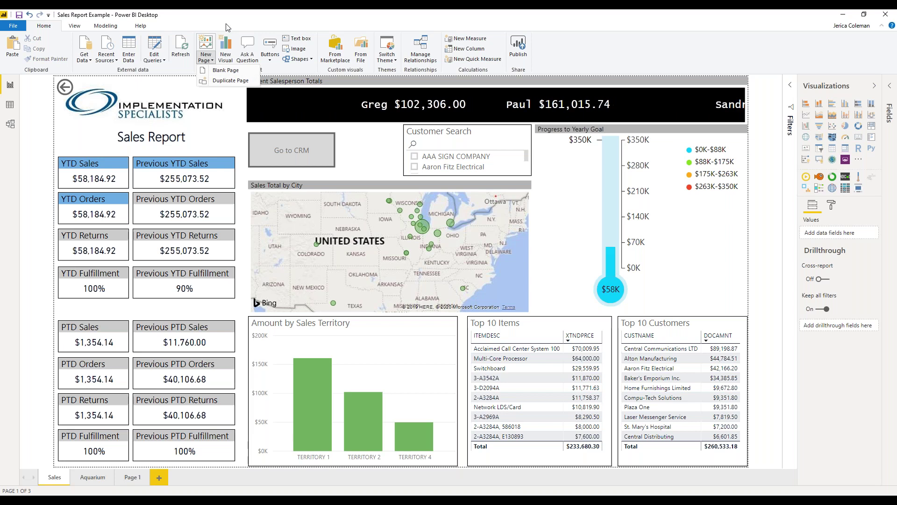
{"action": "left_click", "coordinate": [226, 55]}
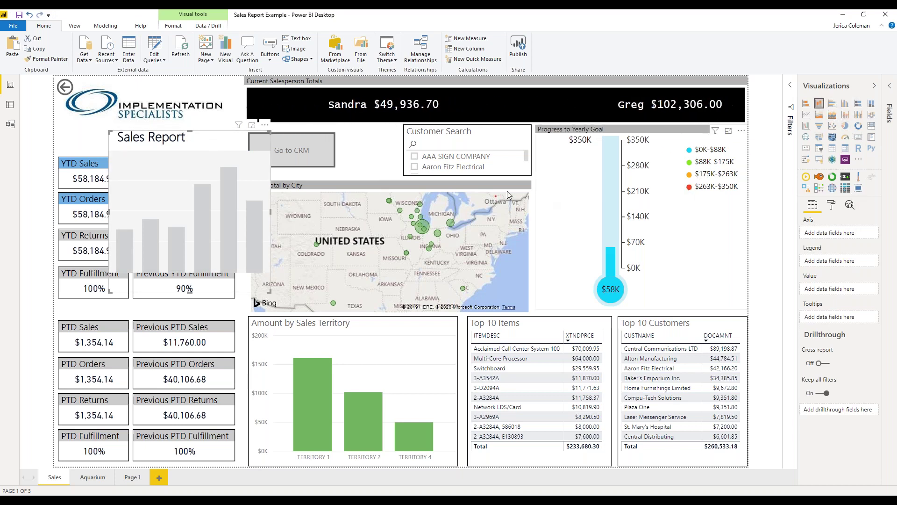
{"action": "key", "text": "ctrl+z"}
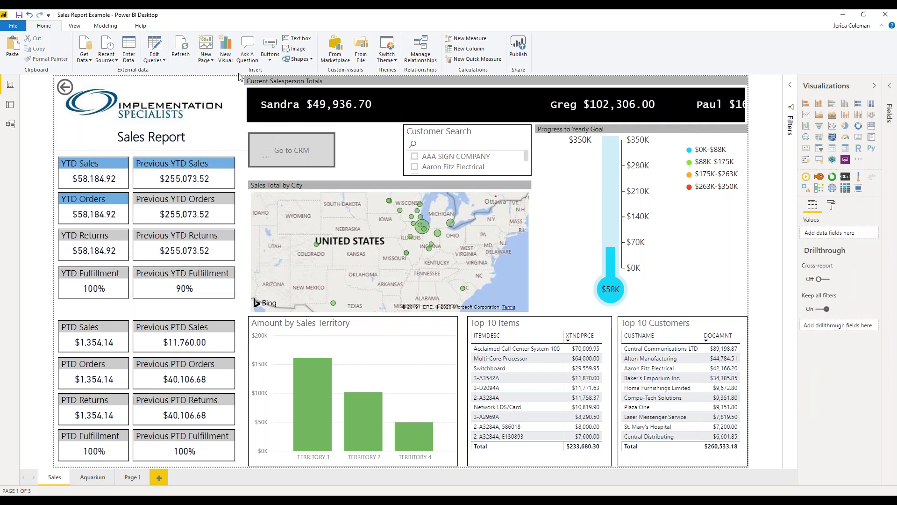
Insert an Ask A Question visual on Page 1, query "top customers by xtndprce", and delete the visual.
{"action": "left_click", "coordinate": [127, 477]}
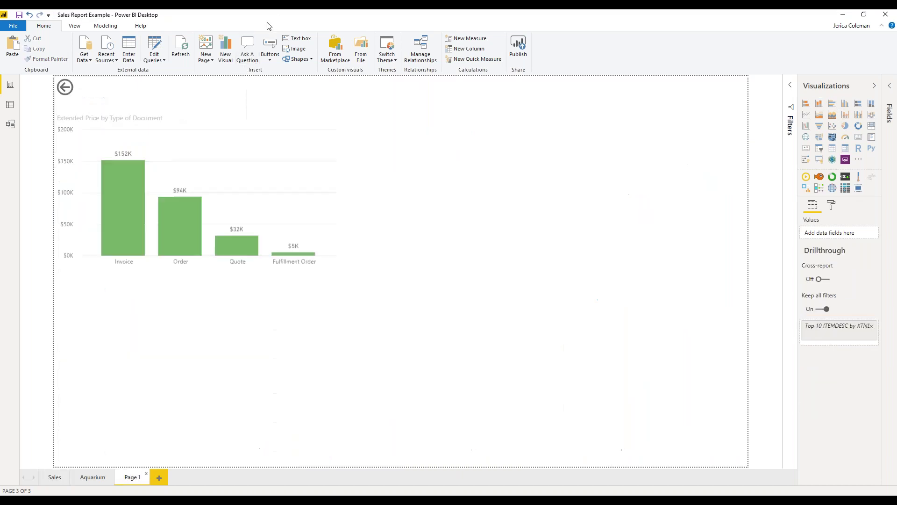
{"action": "left_click", "coordinate": [244, 50]}
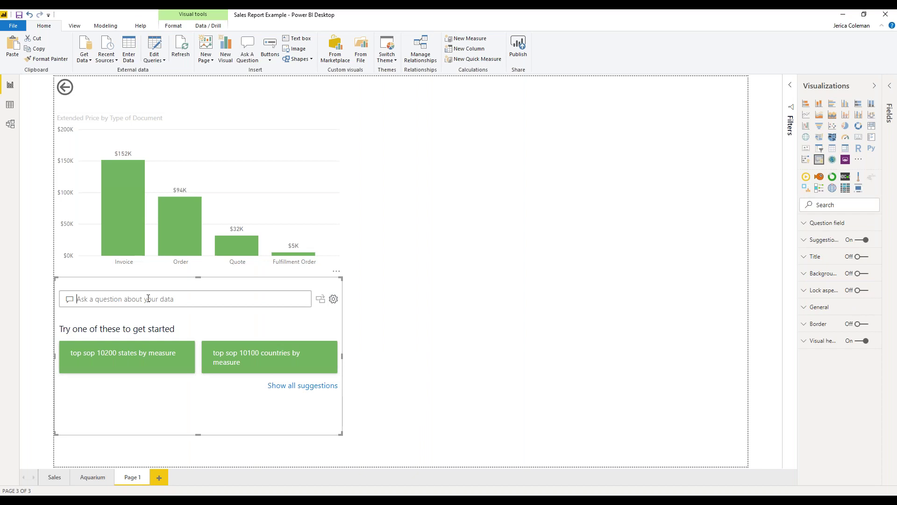
{"action": "type", "text": "top customers "}
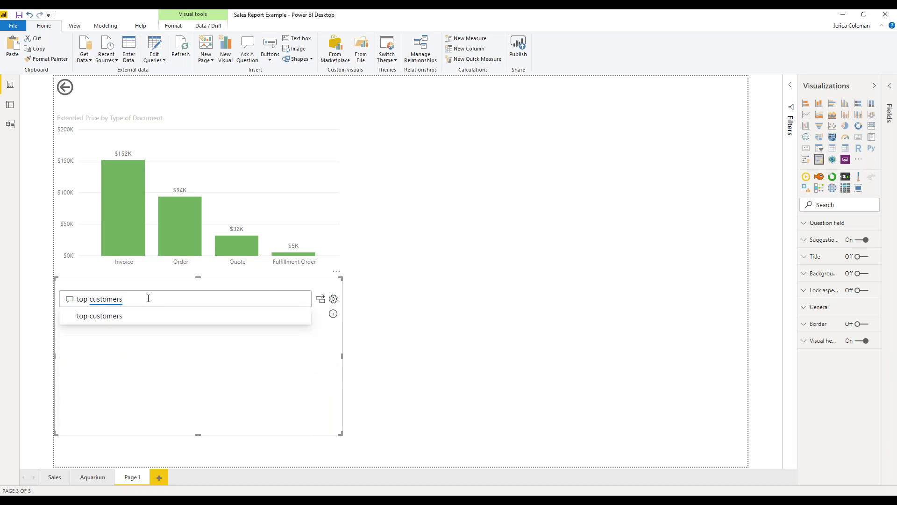
{"action": "type", "text": "by xt"}
{"action": "left_click", "coordinate": [126, 320]}
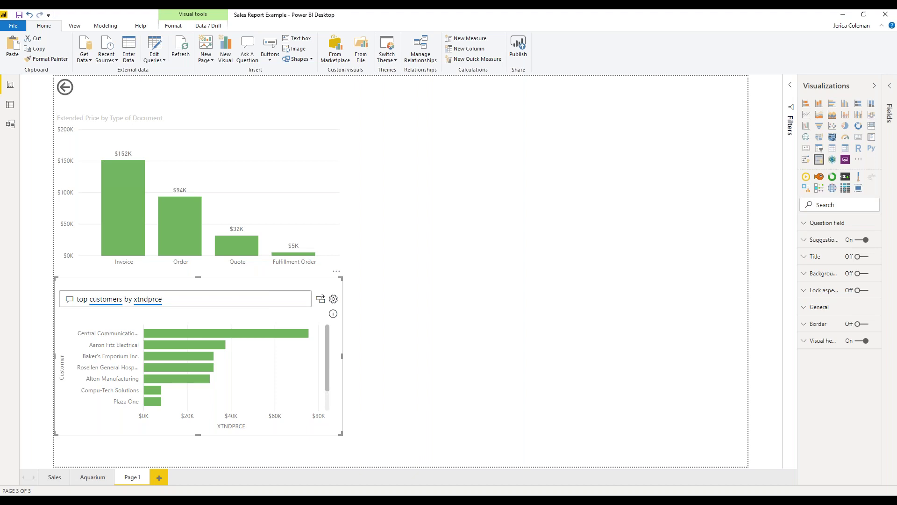
{"action": "left_click", "coordinate": [162, 299]}
{"action": "key", "text": "Delete"}
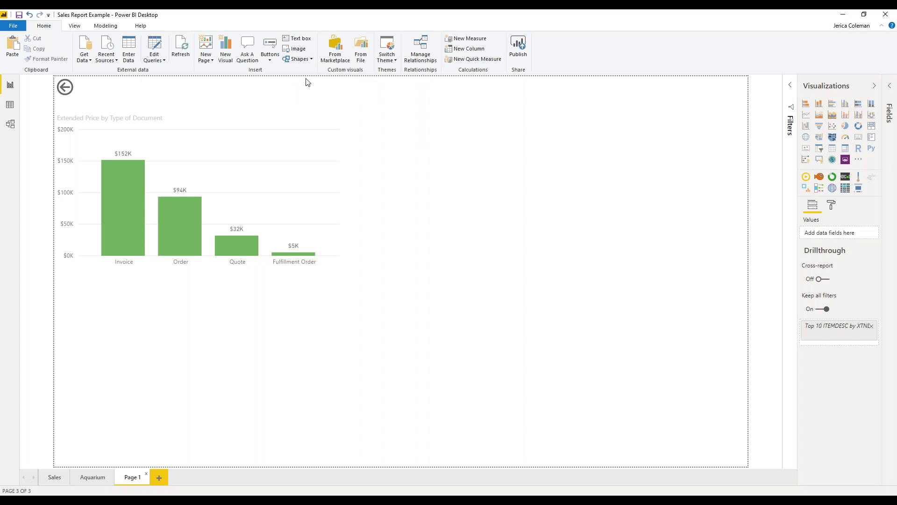
Follow the Go to CRM link on the Sales page and return to the report without signing in.
{"action": "left_click", "coordinate": [50, 477]}
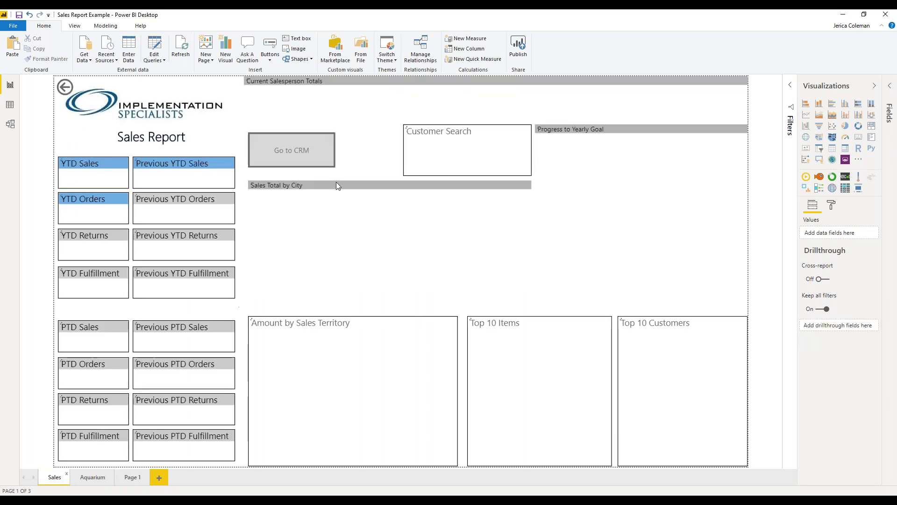
{"action": "left_click", "coordinate": [284, 162], "text": "ctrl"}
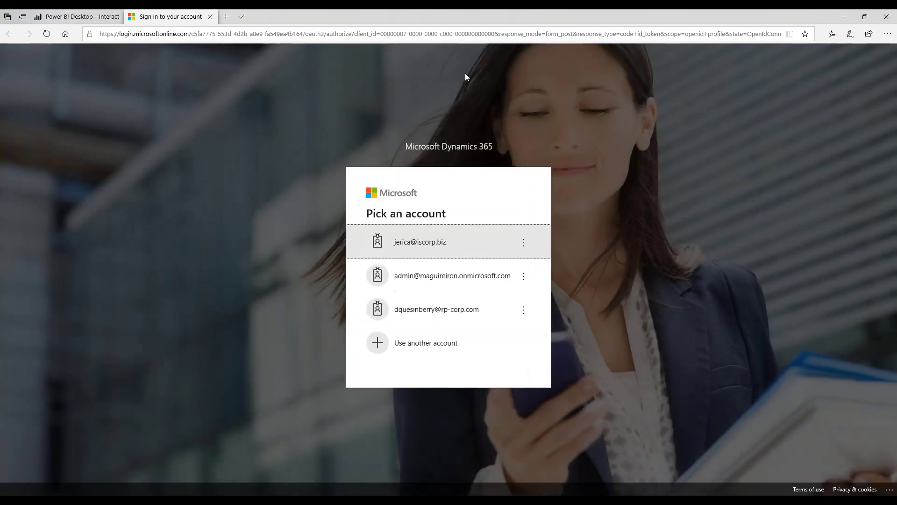
{"action": "left_click", "coordinate": [844, 17]}
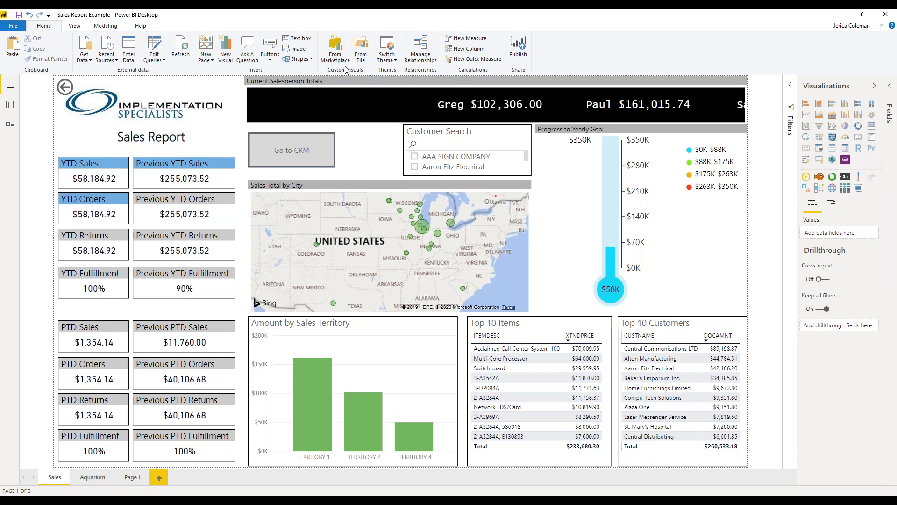
Switch the report theme to Colorblind safe.
{"action": "left_click", "coordinate": [397, 62]}
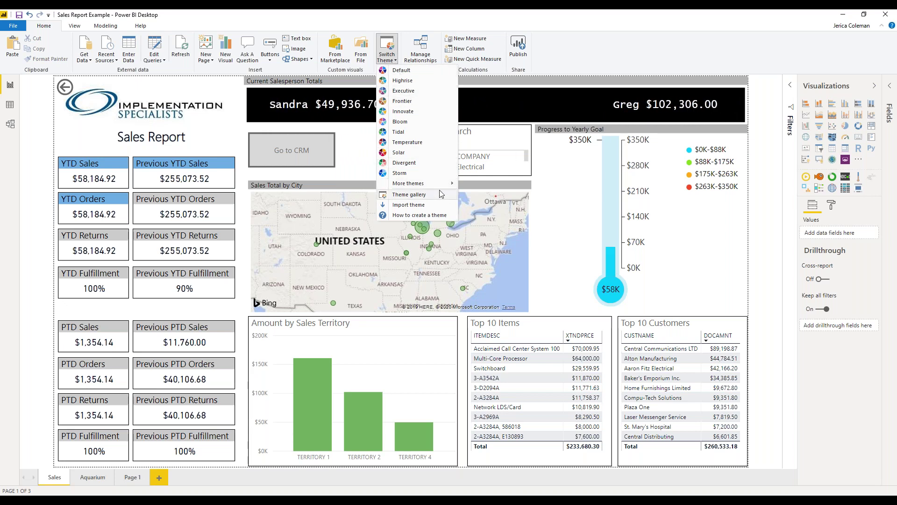
{"action": "mouse_move", "coordinate": [444, 183]}
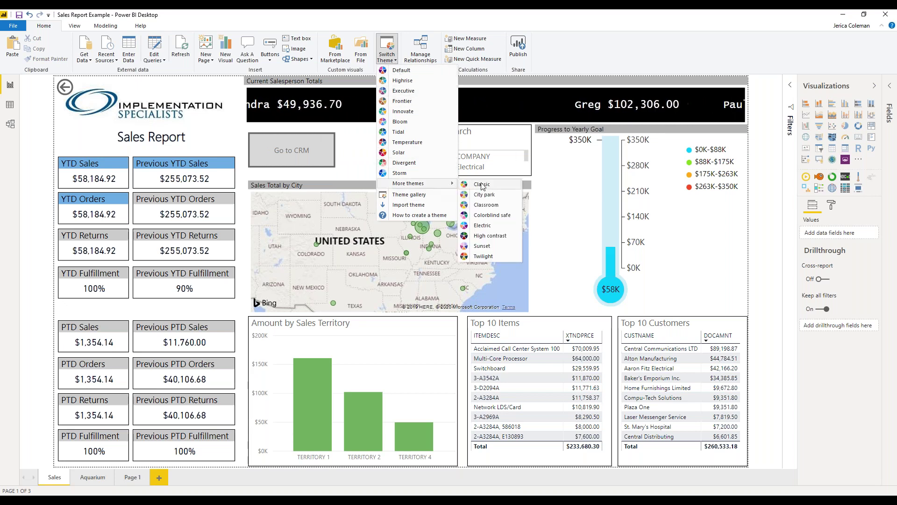
{"action": "left_click", "coordinate": [493, 216]}
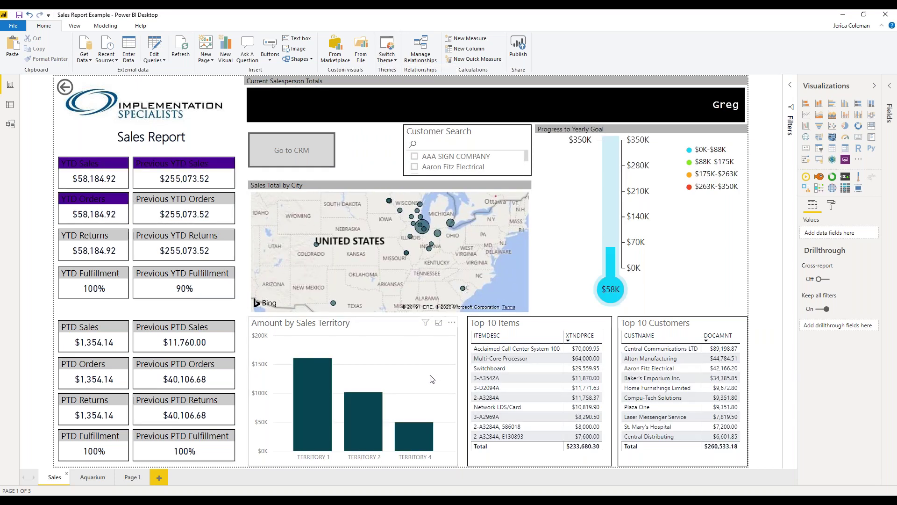
Review the formatting options of the YTD Sales card and deselect it without changes.
{"action": "left_click", "coordinate": [64, 170]}
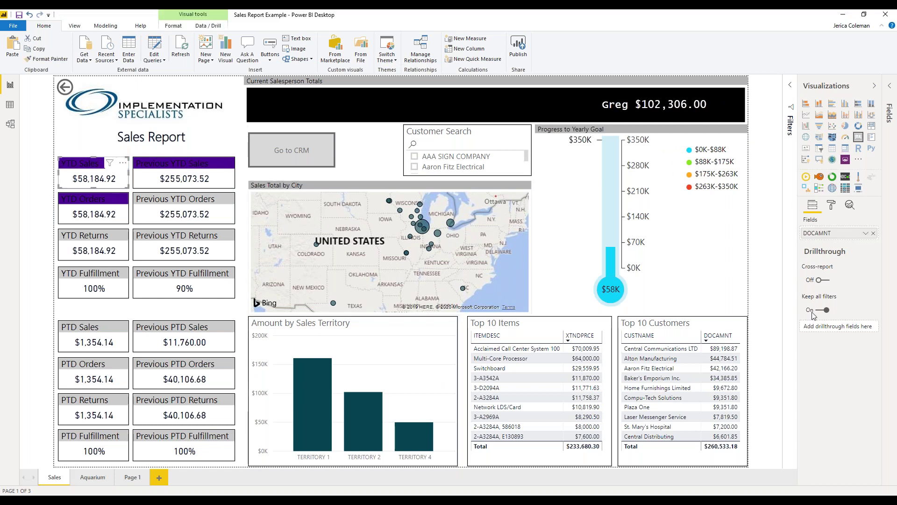
{"action": "left_click", "coordinate": [832, 208]}
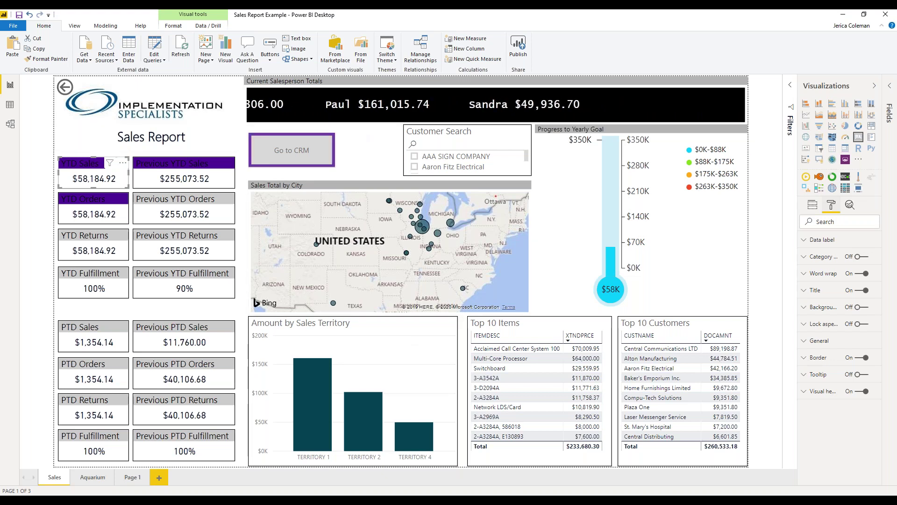
{"action": "left_click", "coordinate": [376, 149]}
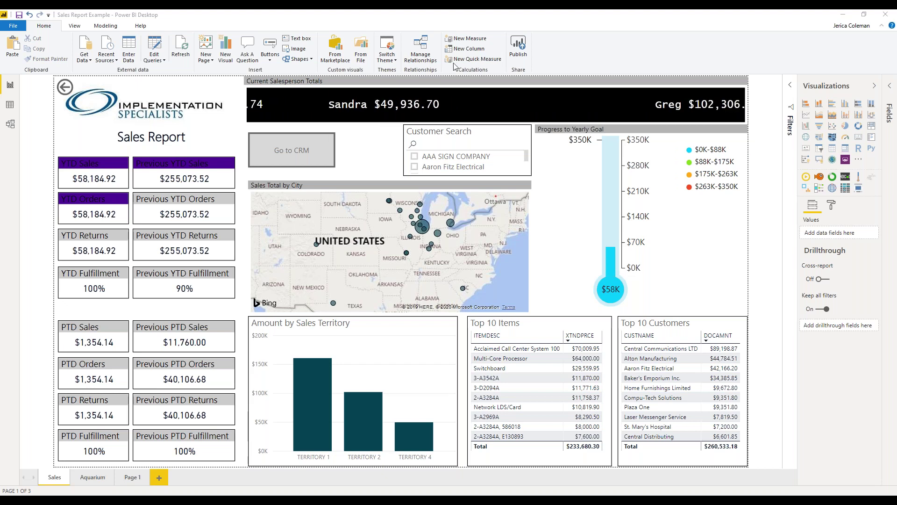
Start a quick measure using the Multiplication calculation, with UNITPRCE from SOP10200 as the base value.
{"action": "left_click", "coordinate": [475, 65]}
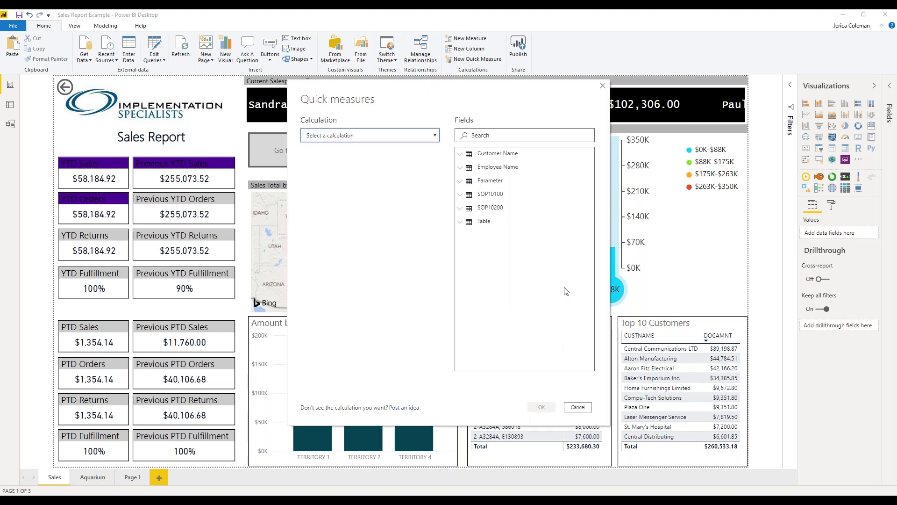
{"action": "left_click", "coordinate": [435, 137]}
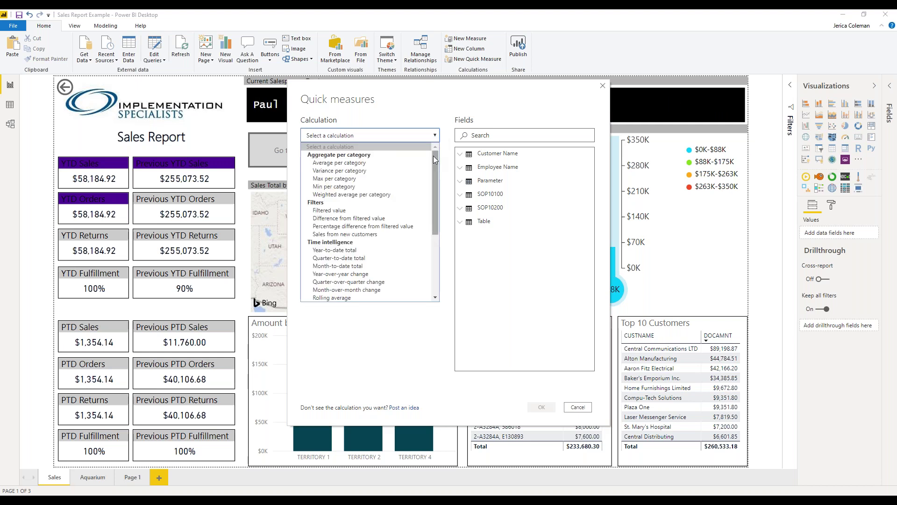
{"action": "scroll", "coordinate": [382, 244], "scroll_direction": "down", "scroll_amount": 5}
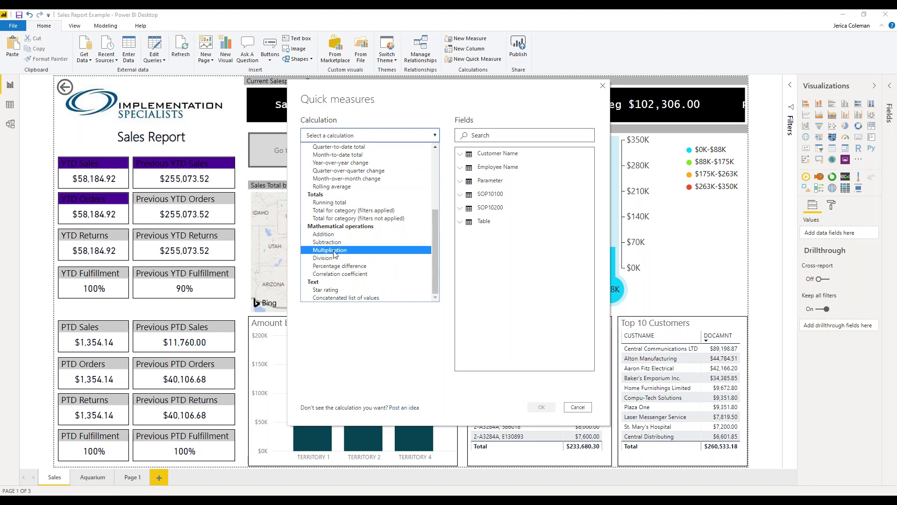
{"action": "left_click", "coordinate": [335, 251]}
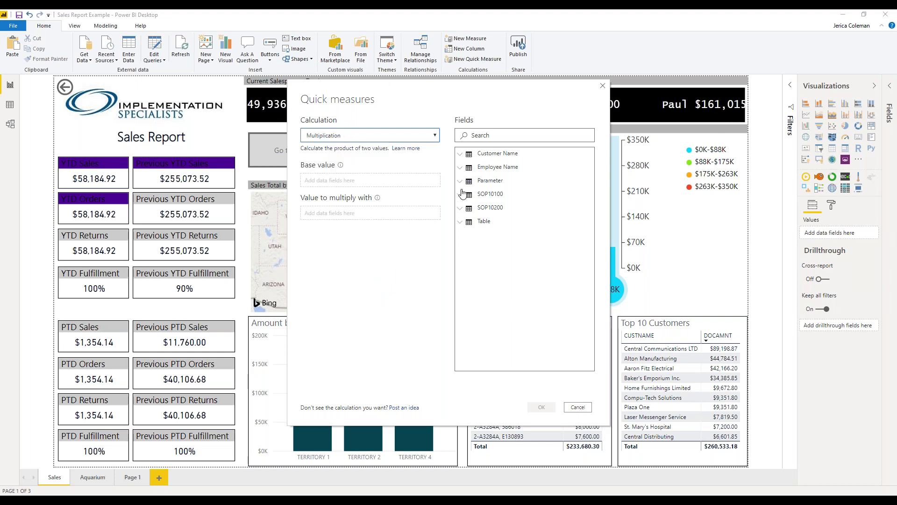
{"action": "left_click", "coordinate": [503, 135]}
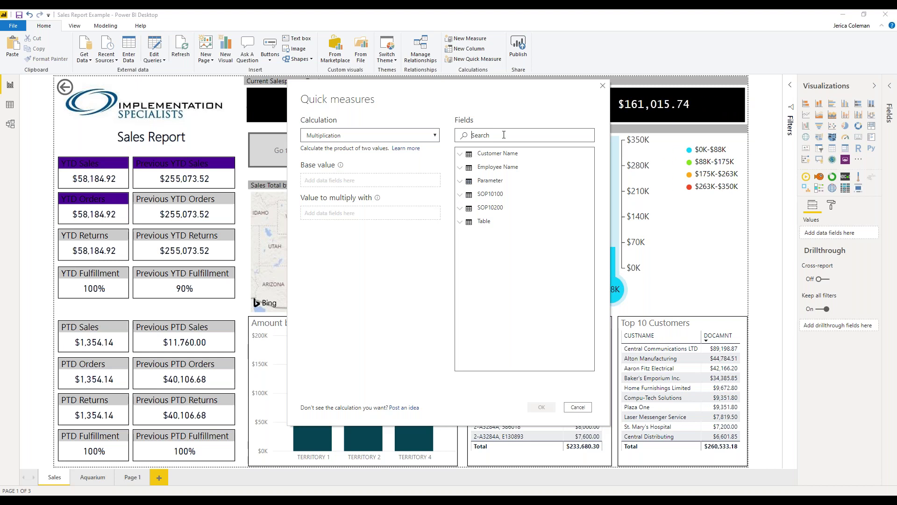
{"action": "type", "text": "unit"}
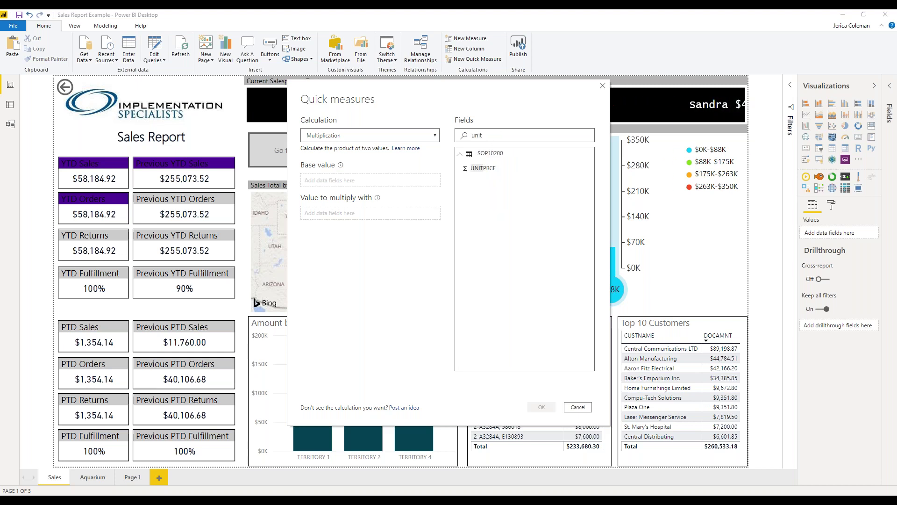
{"action": "left_click_drag", "start_coordinate": [483, 169], "coordinate": [348, 181]}
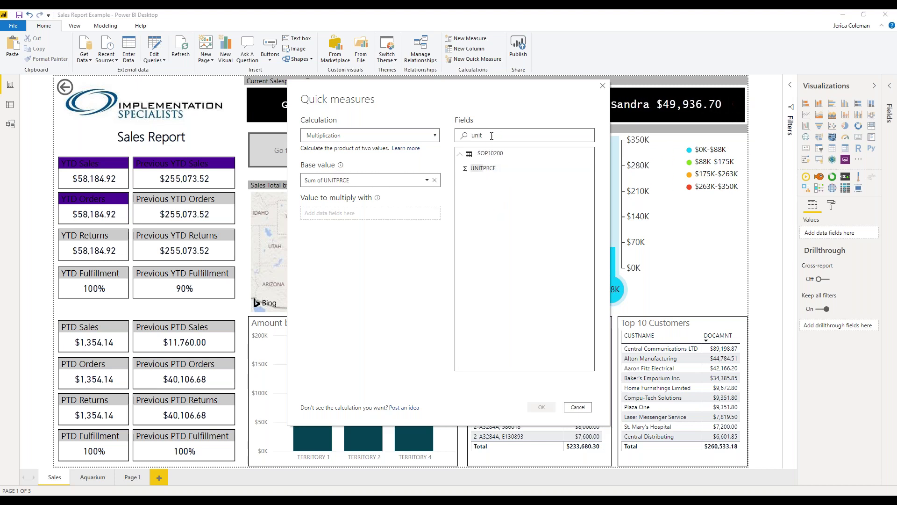
Set QUANTITY from SOP10200 as the value to multiply with and create the quick measure.
{"action": "double_click", "coordinate": [491, 136]}
{"action": "type", "text": "quant"}
{"action": "left_click_drag", "start_coordinate": [474, 191], "coordinate": [365, 213]}
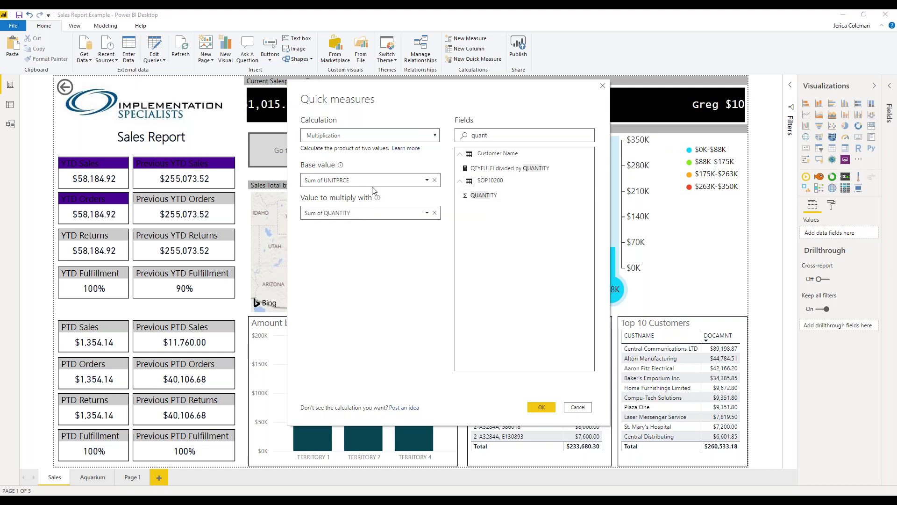
{"action": "left_click", "coordinate": [538, 405]}
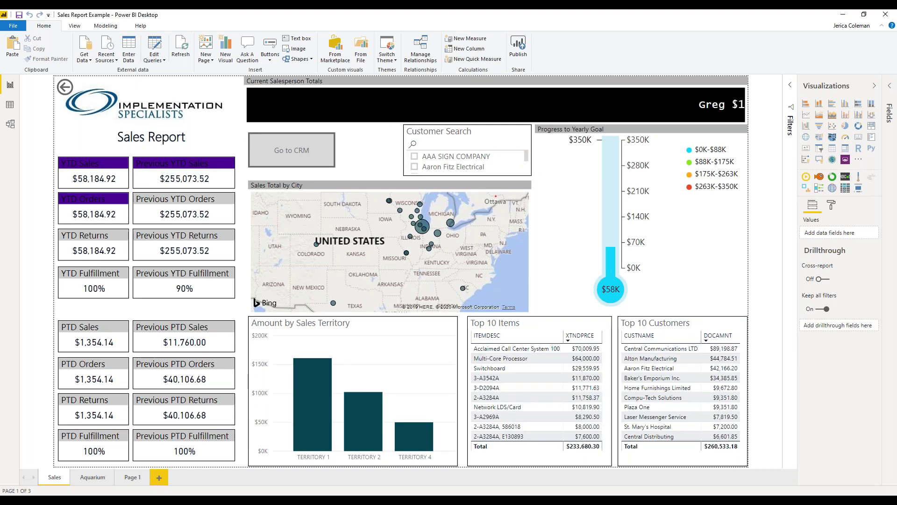
Search the data fields for "measure", clear the search, and locate the new multiplication measure in the Customer Name table.
{"action": "left_click", "coordinate": [888, 88]}
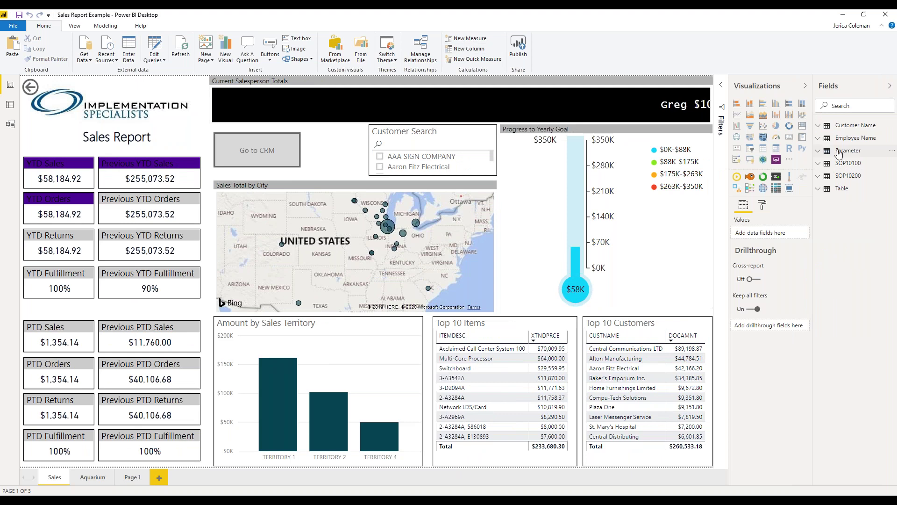
{"action": "type", "text": "measure"}
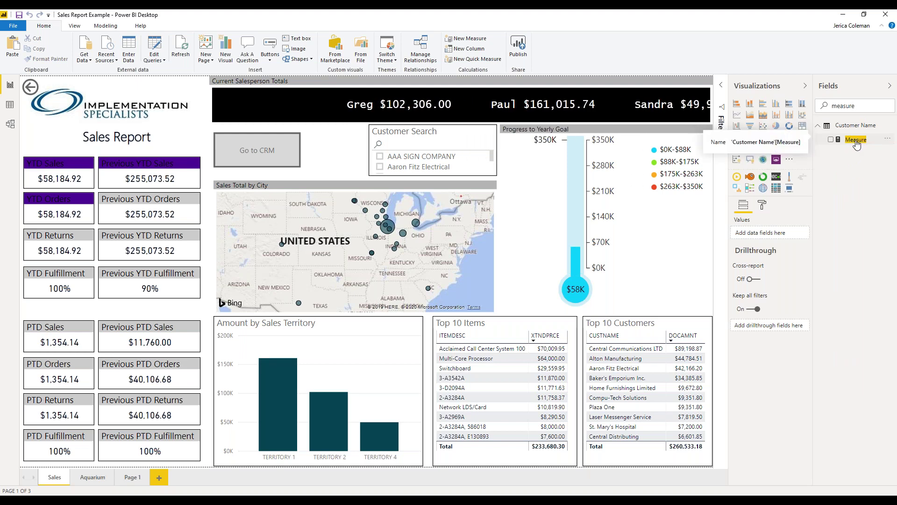
{"action": "double_click", "coordinate": [844, 105]}
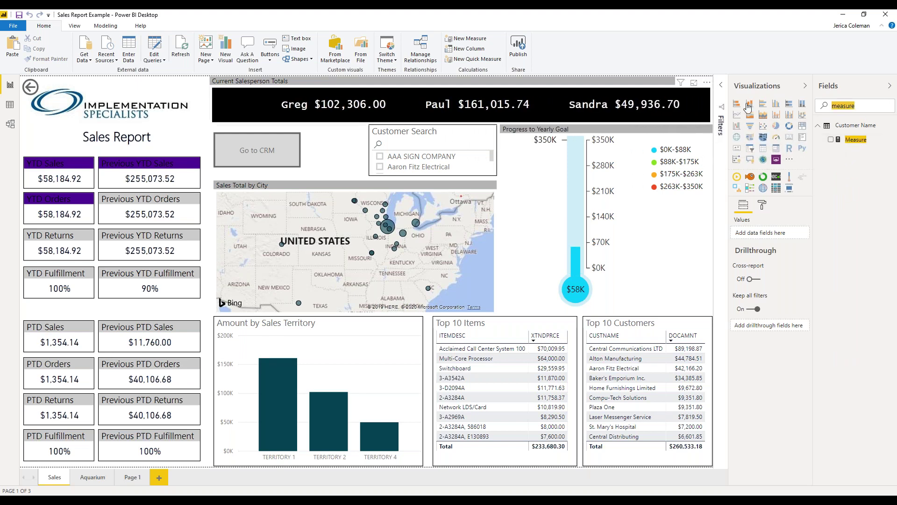
{"action": "key", "text": "BackSpace"}
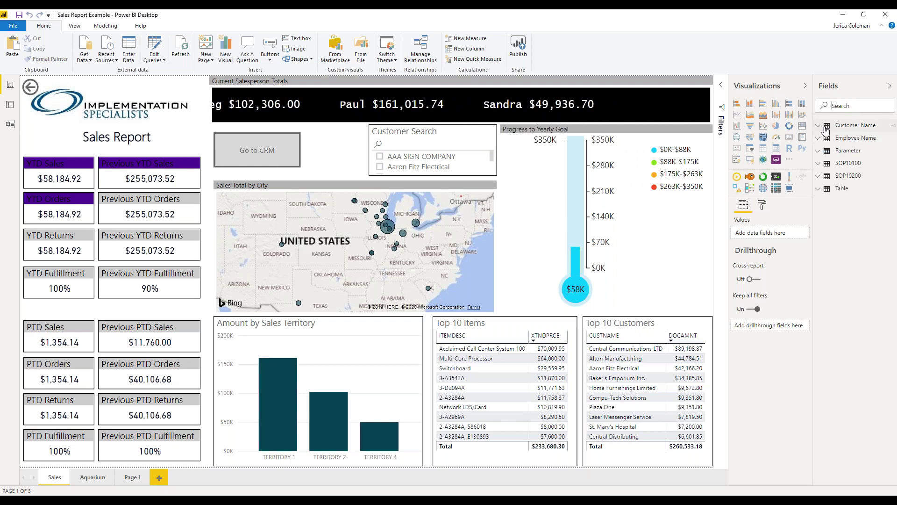
{"action": "left_click", "coordinate": [819, 126]}
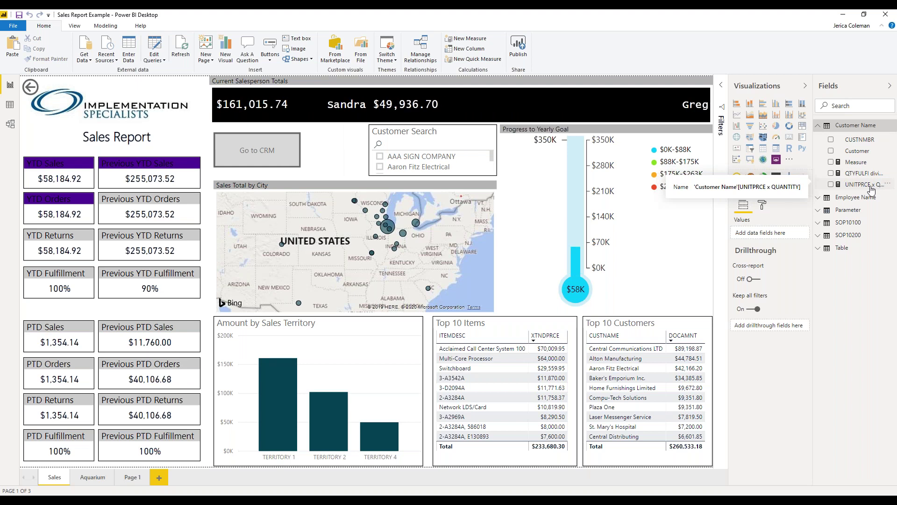
{"action": "left_click", "coordinate": [817, 126]}
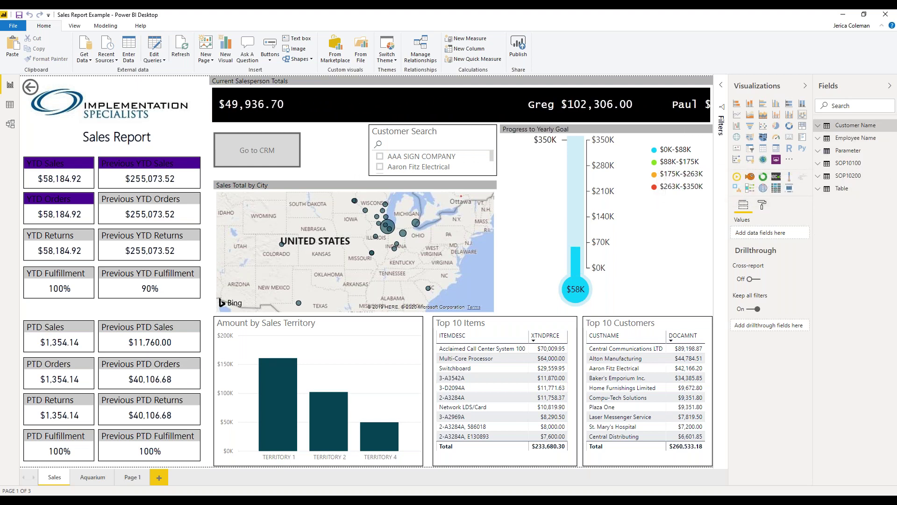
{"action": "left_click", "coordinate": [887, 89]}
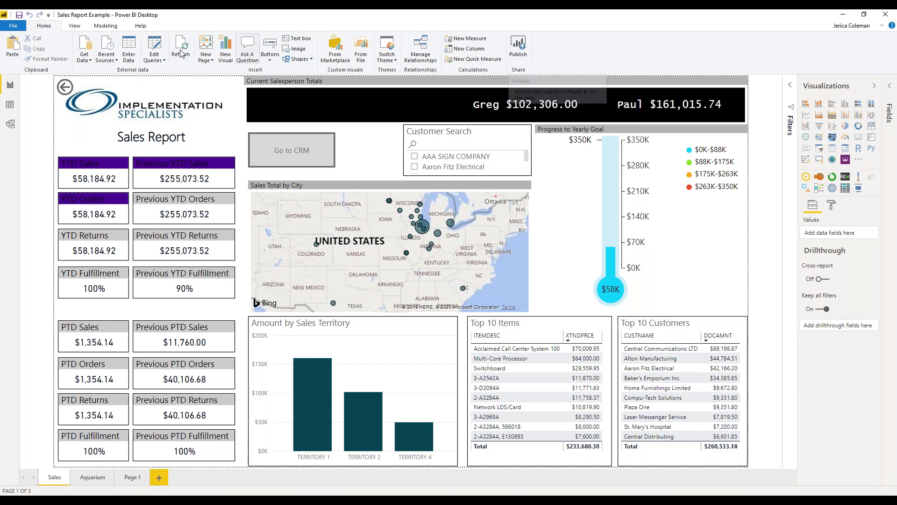
Review the report's Bookmarks pane, hide it, and display the Selection pane.
{"action": "left_click", "coordinate": [75, 27]}
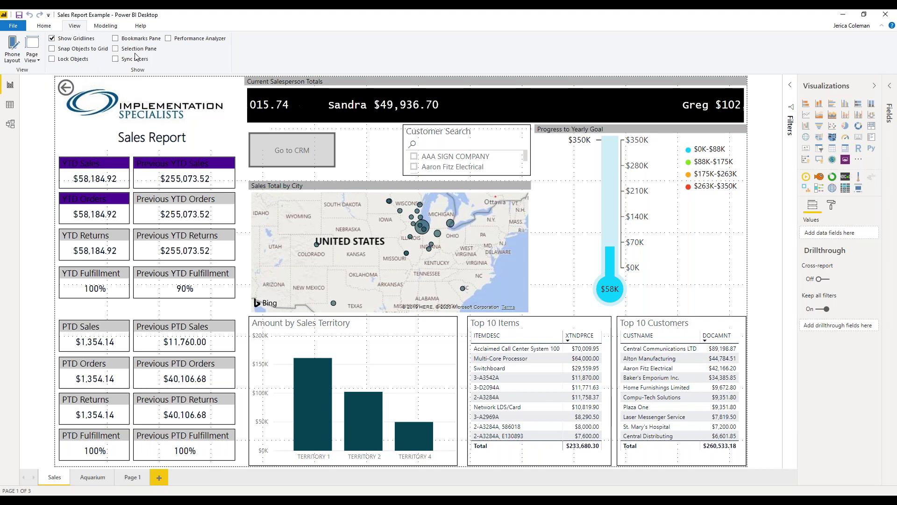
{"action": "left_click", "coordinate": [116, 39]}
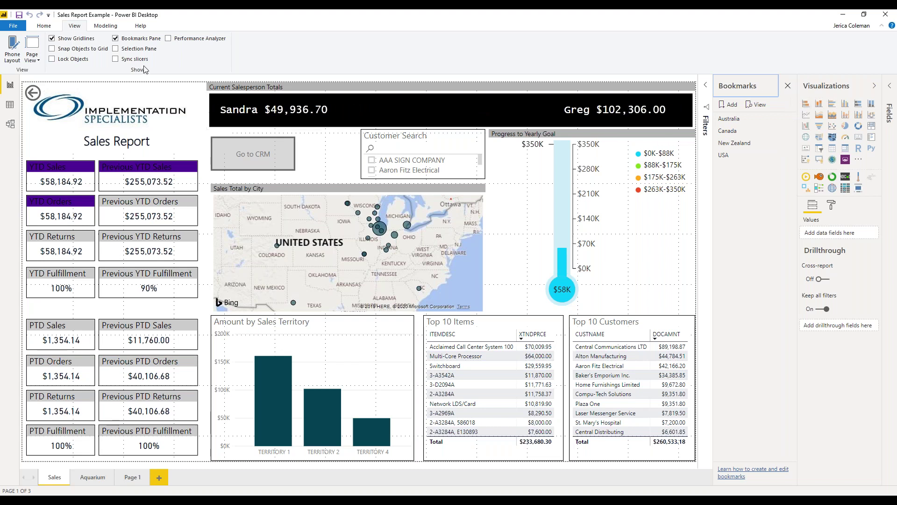
{"action": "left_click", "coordinate": [115, 39]}
{"action": "left_click", "coordinate": [115, 50]}
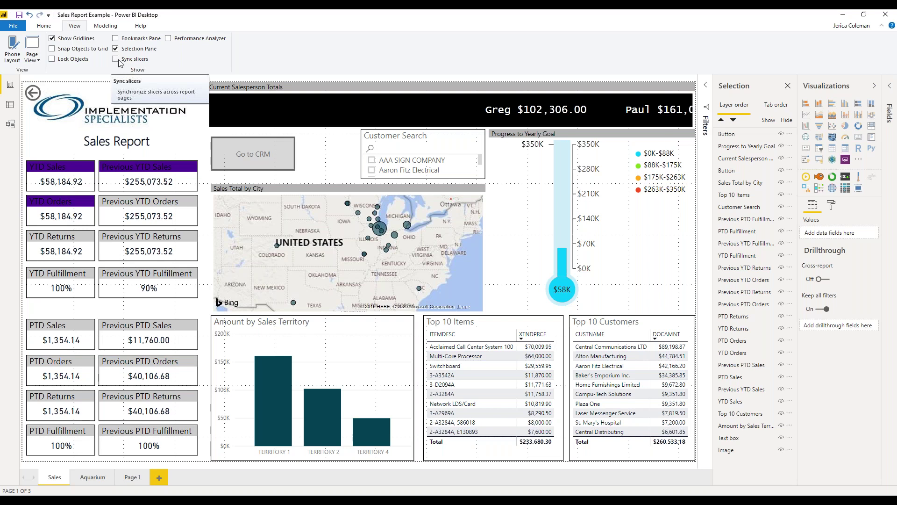
Sync the Customer Search slicer across Sales and Aquarium, show it on Aquarium, and check the Aaron Fitz Electrical selection there.
{"action": "left_click", "coordinate": [116, 60]}
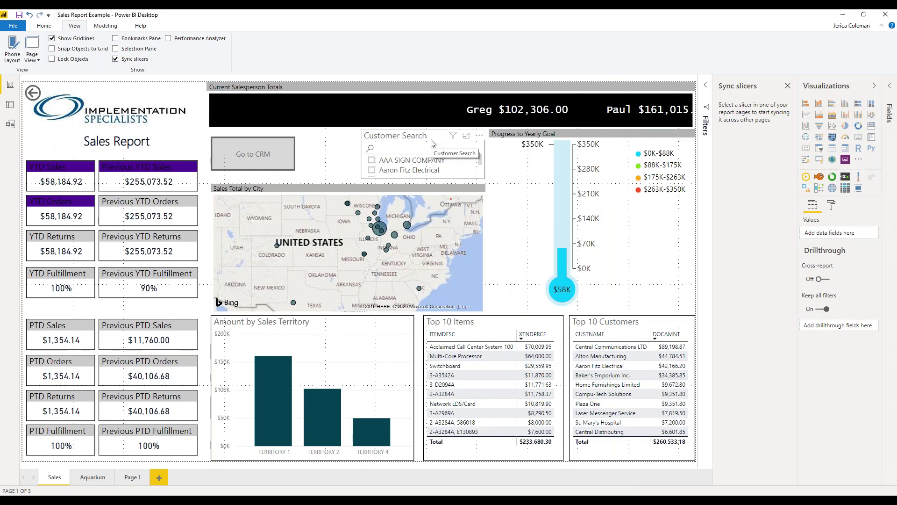
{"action": "left_click", "coordinate": [432, 143]}
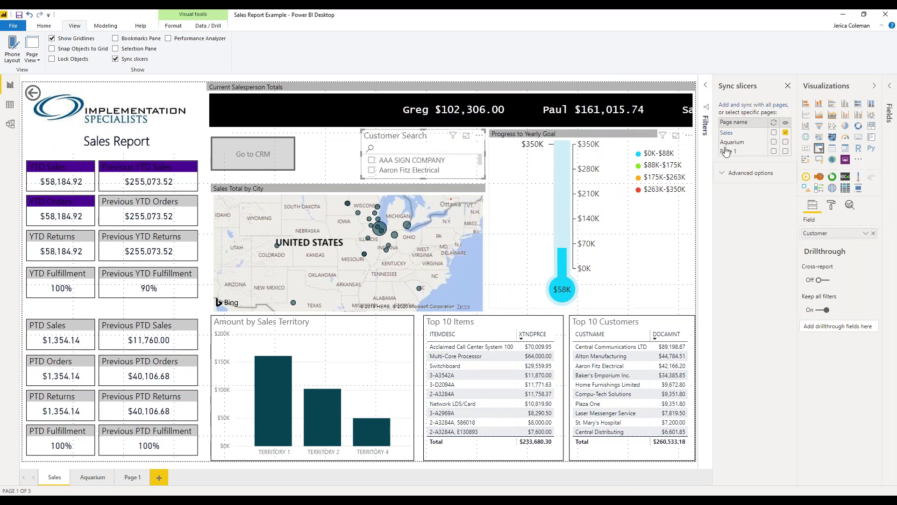
{"action": "left_click", "coordinate": [786, 143]}
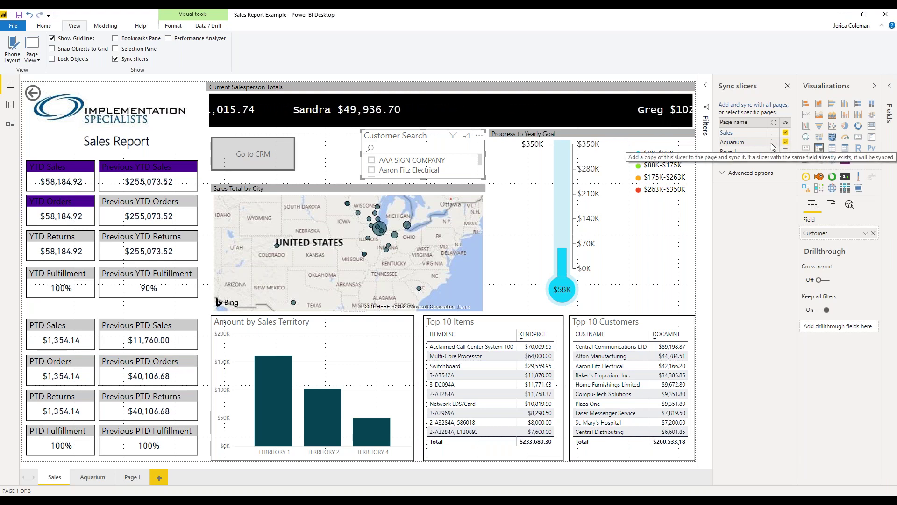
{"action": "left_click", "coordinate": [772, 143]}
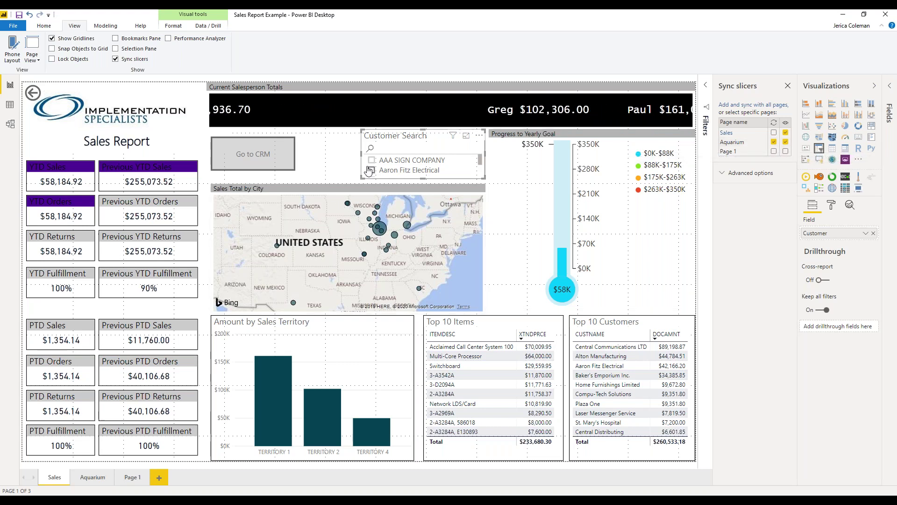
{"action": "left_click", "coordinate": [773, 133]}
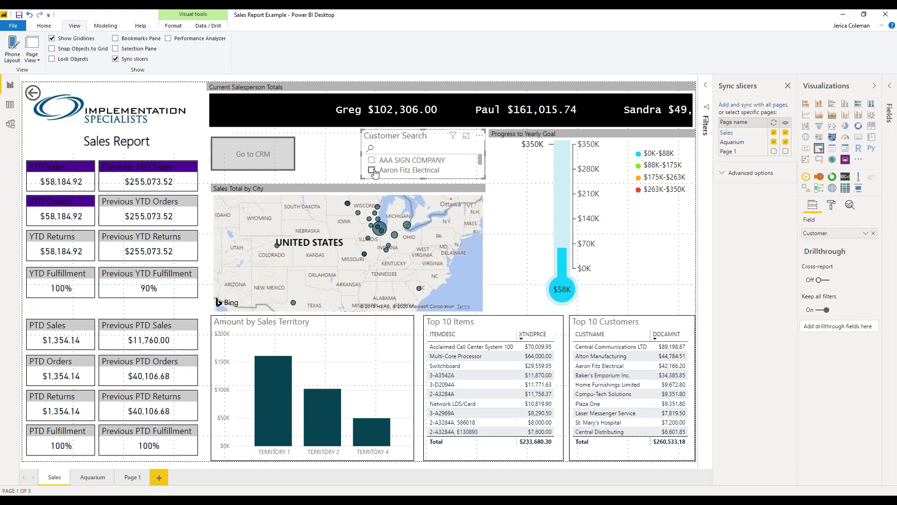
{"action": "left_click", "coordinate": [86, 481]}
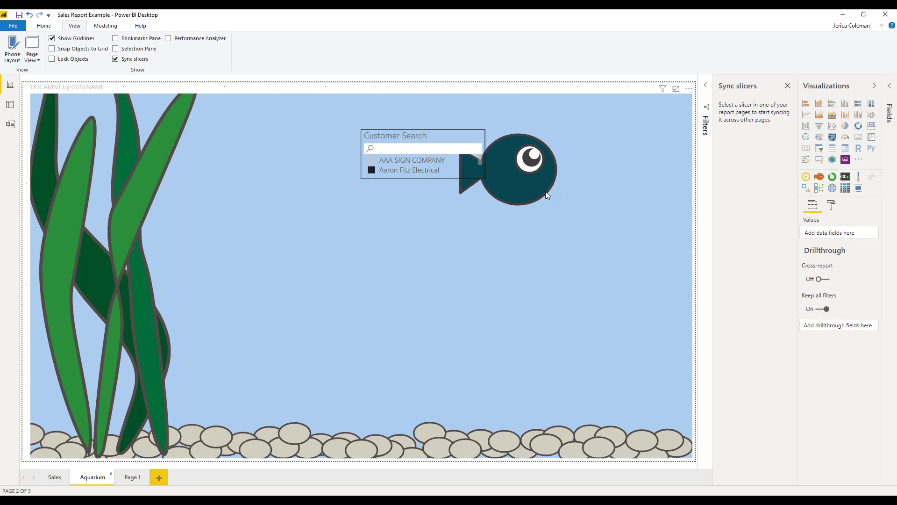
{"action": "mouse_move", "coordinate": [546, 195]}
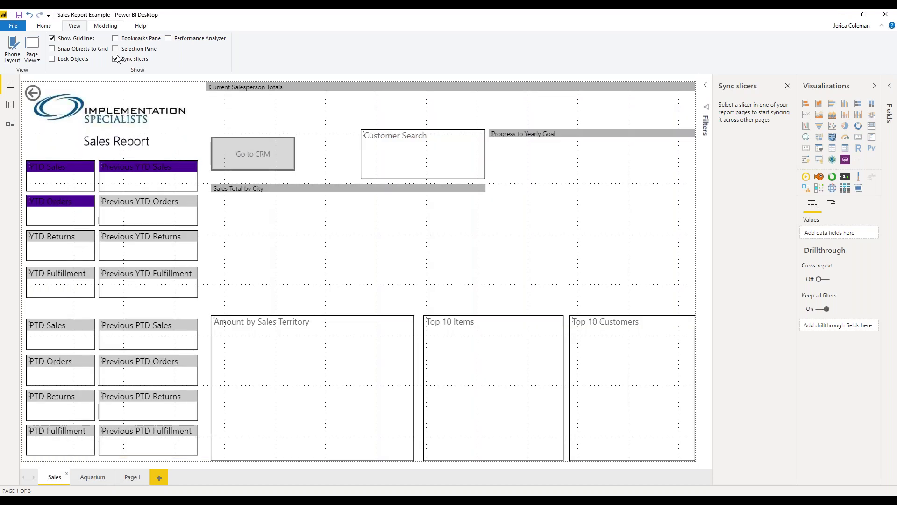
Hide the Sync slicers pane on the Sales page and review the Performance analyzer without recording.
{"action": "left_click", "coordinate": [115, 59]}
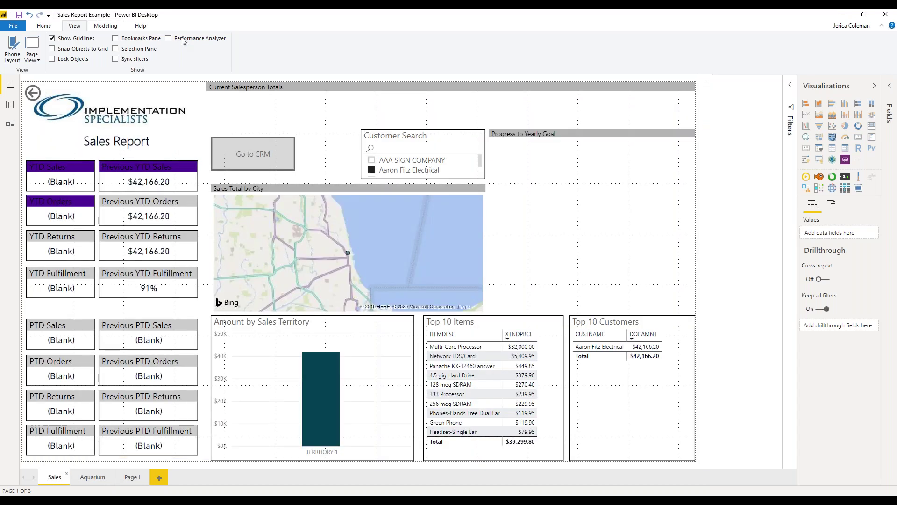
{"action": "left_click", "coordinate": [168, 38]}
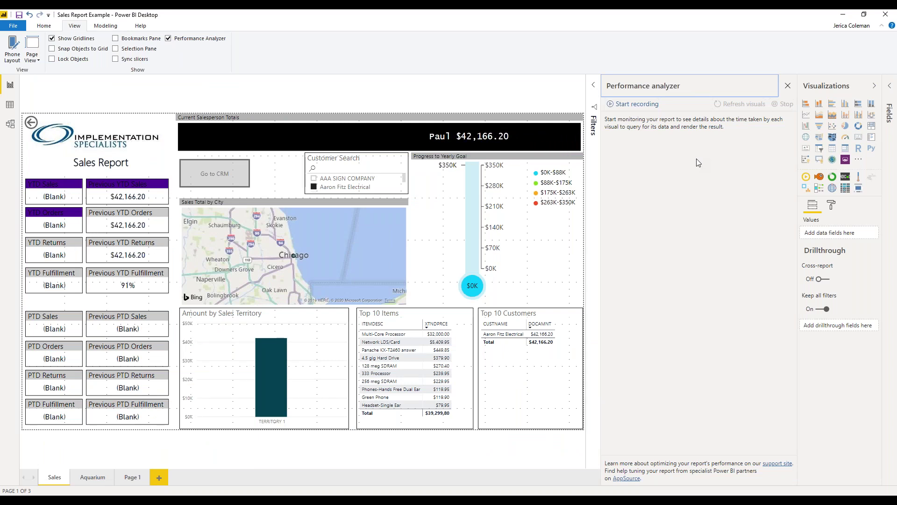
{"action": "left_click", "coordinate": [788, 86]}
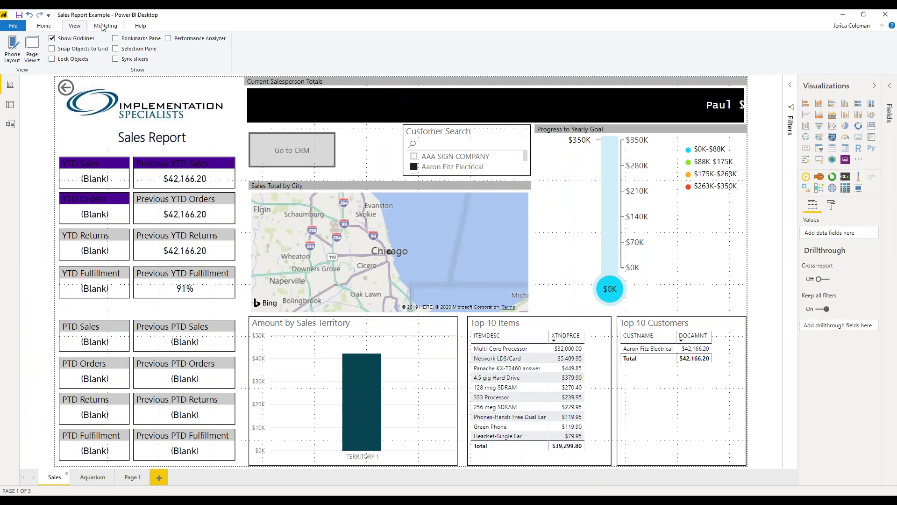
Examine the date format options for the GLPOSTDT column of SOP10100 in the data view, leaving the format unchanged.
{"action": "left_click", "coordinate": [105, 26]}
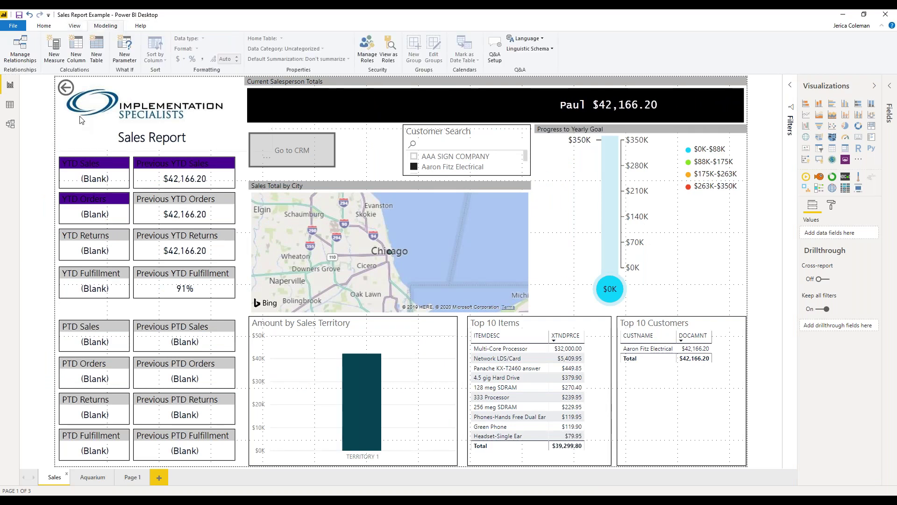
{"action": "left_click", "coordinate": [10, 104]}
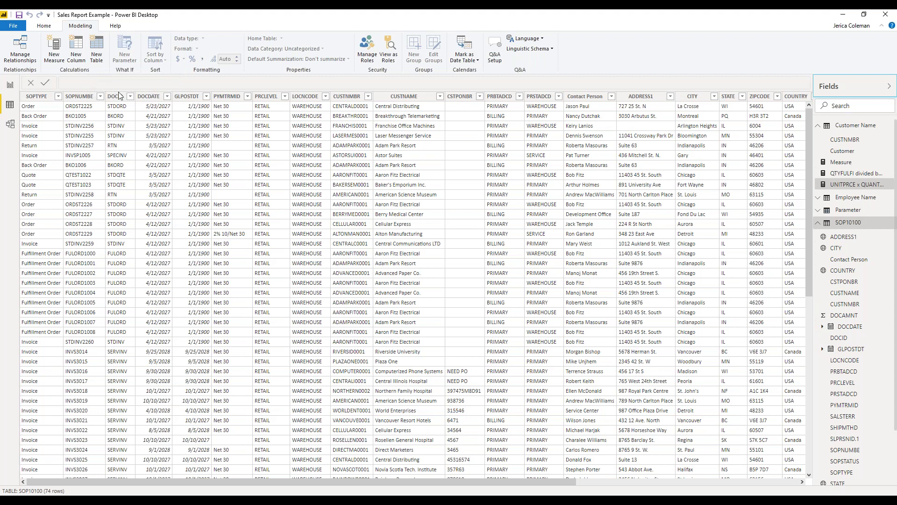
{"action": "left_click", "coordinate": [188, 99]}
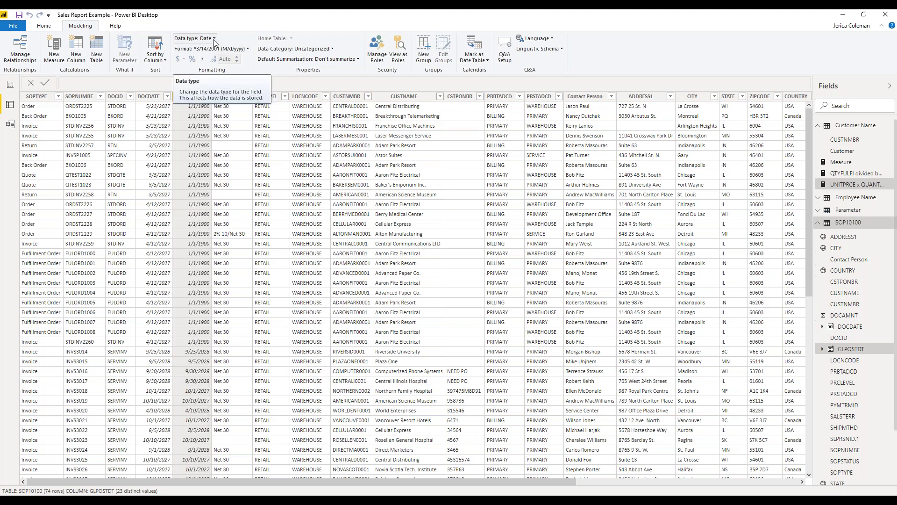
{"action": "left_click", "coordinate": [246, 49]}
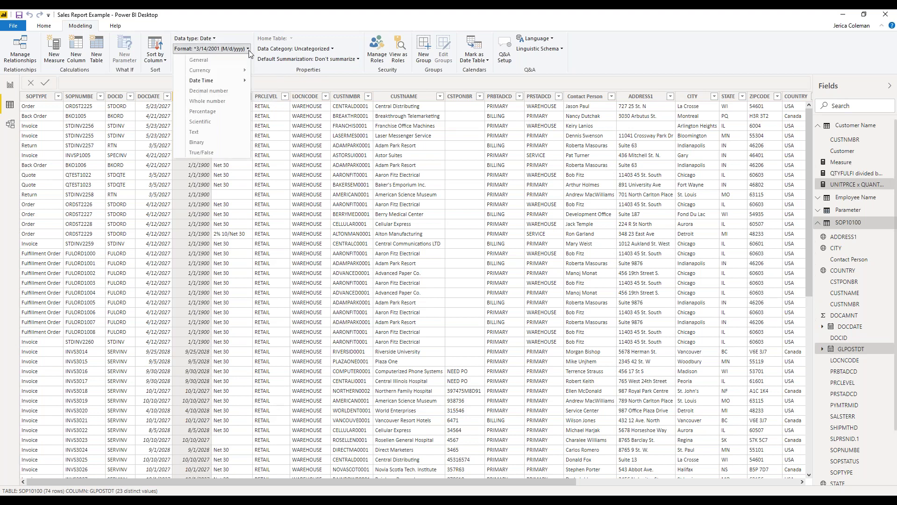
{"action": "mouse_move", "coordinate": [242, 81]}
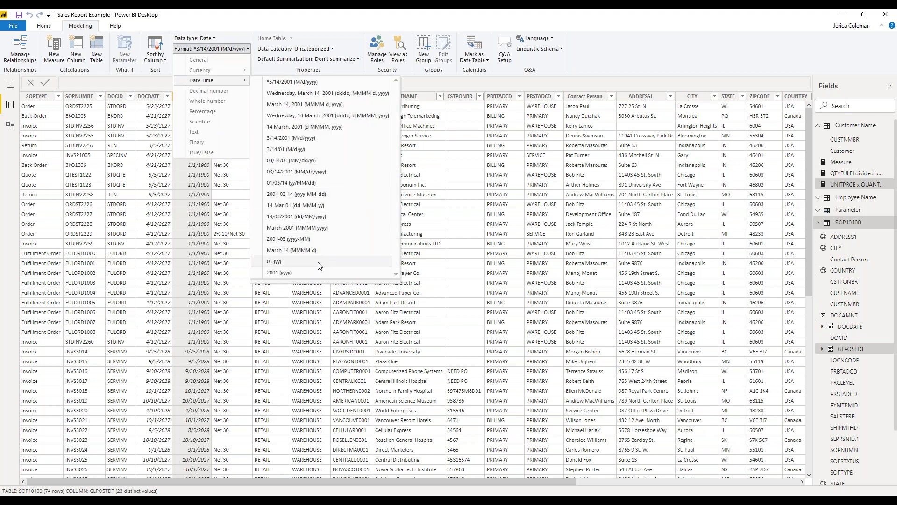
{"action": "left_click", "coordinate": [257, 14]}
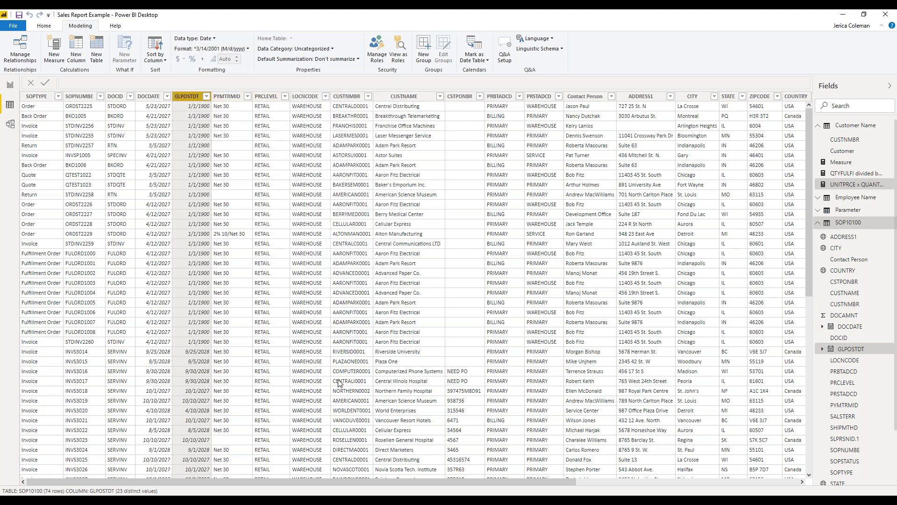
Examine the number format and default summarization options for the XTNDPRCE column of SOP10200 without changing them.
{"action": "left_click_drag", "start_coordinate": [509, 484], "coordinate": [652, 487]}
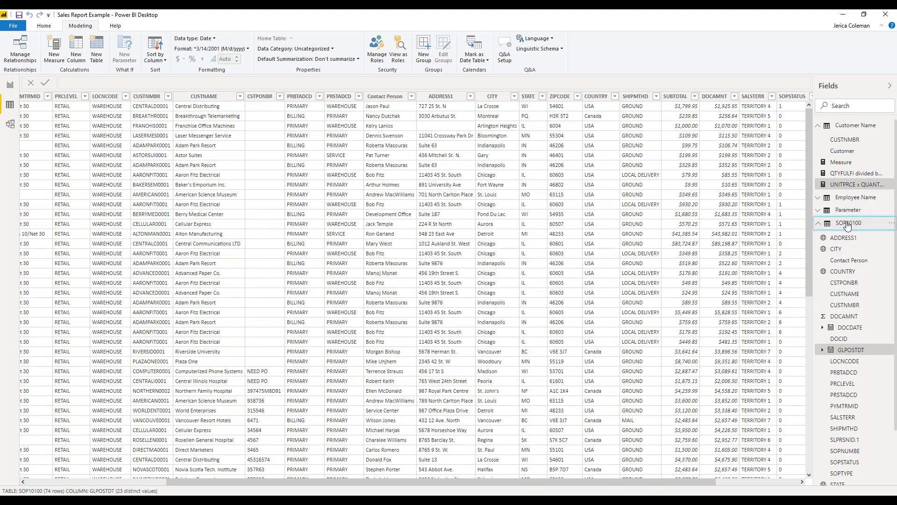
{"action": "left_click", "coordinate": [843, 223]}
{"action": "left_click", "coordinate": [850, 240]}
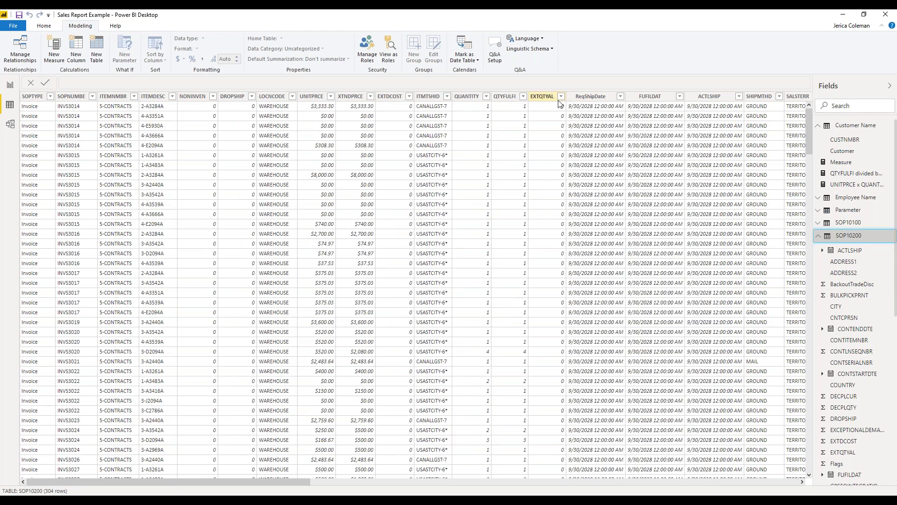
{"action": "left_click", "coordinate": [350, 96]}
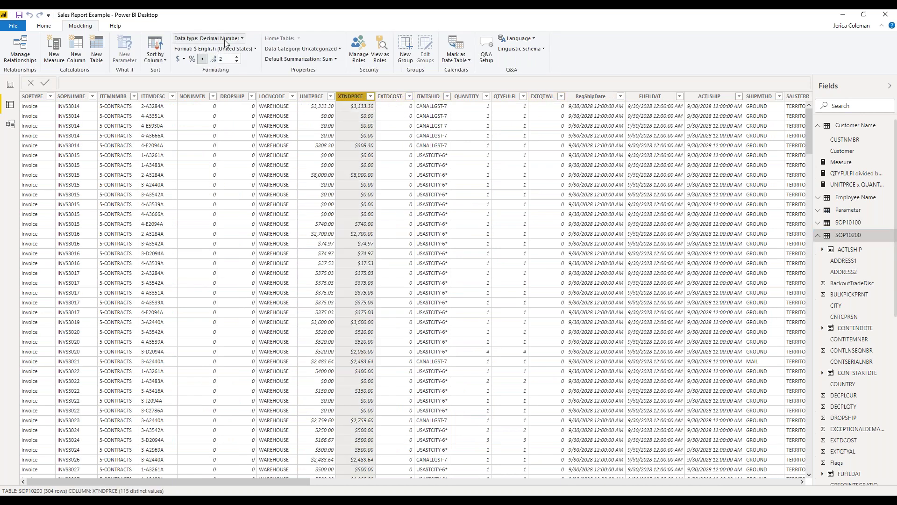
{"action": "left_click", "coordinate": [254, 48]}
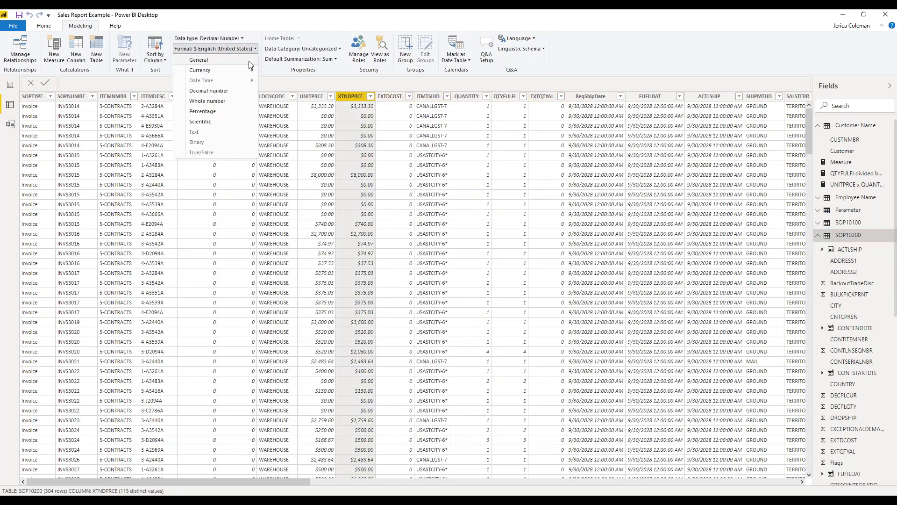
{"action": "mouse_move", "coordinate": [247, 74]}
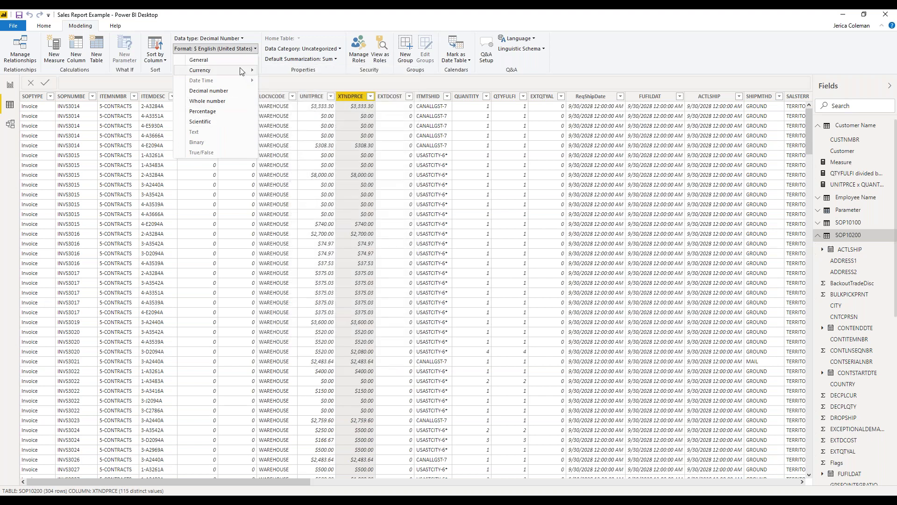
{"action": "left_click", "coordinate": [322, 145]}
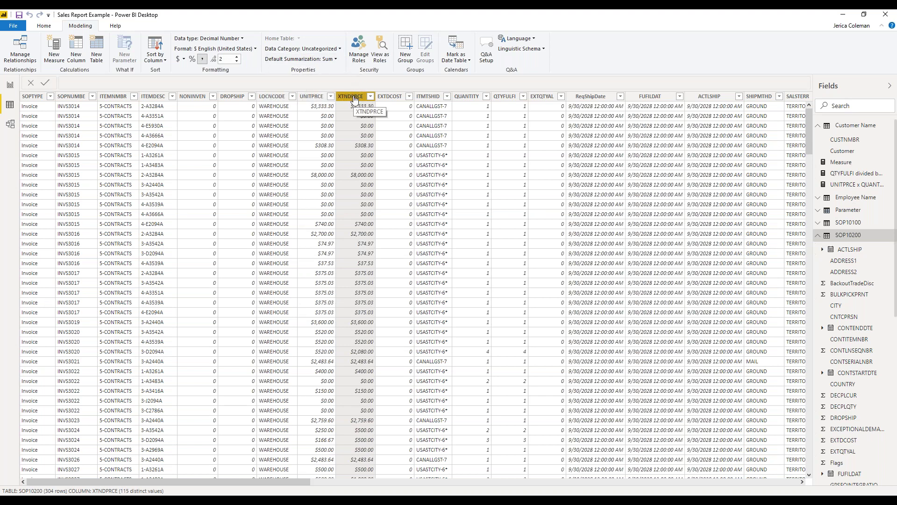
{"action": "left_click", "coordinate": [335, 60]}
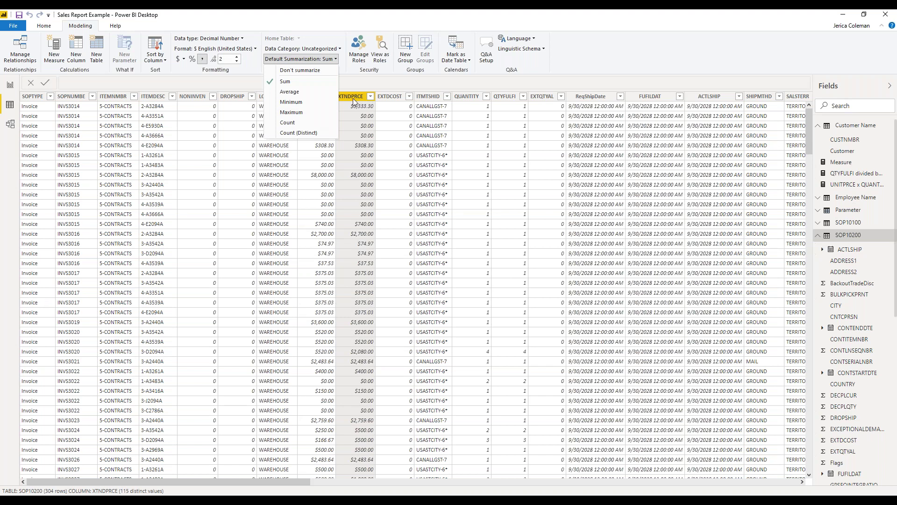
{"action": "left_click", "coordinate": [324, 21]}
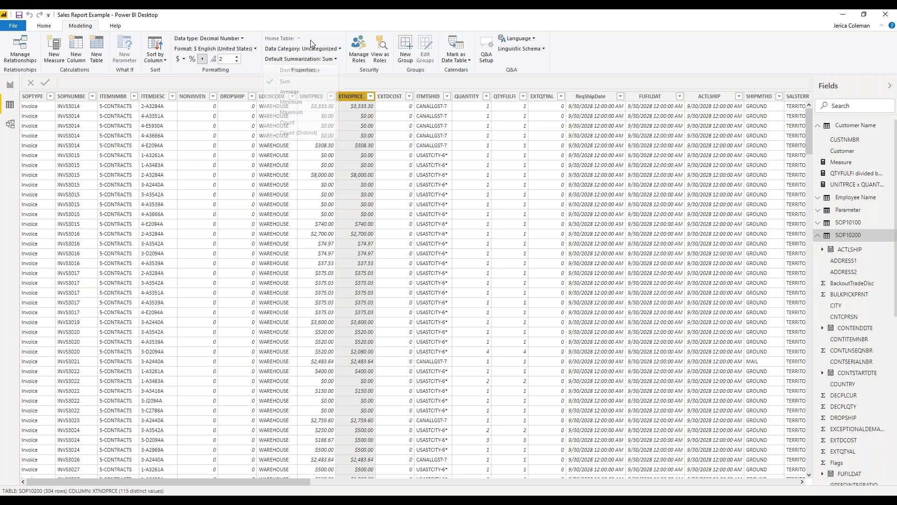
Examine the data category options for the COUNTRY column of SOP10100, keeping the current category.
{"action": "left_click", "coordinate": [845, 125]}
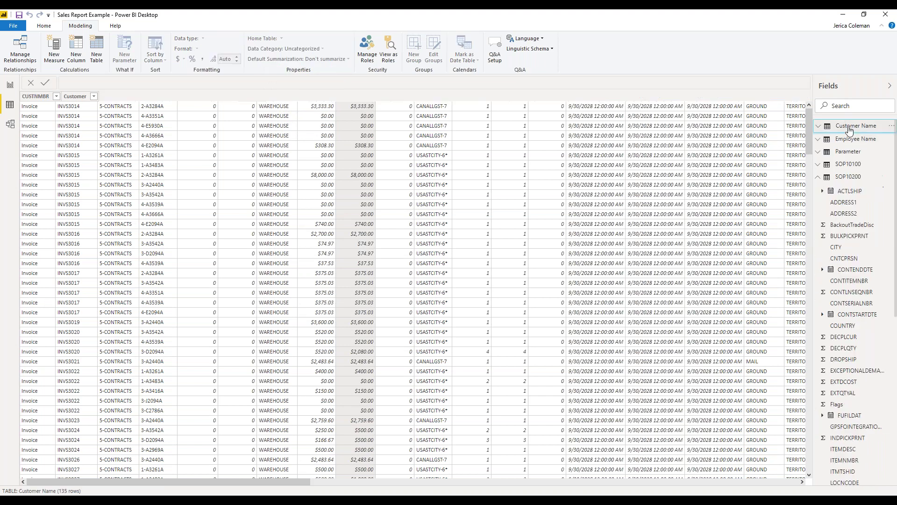
{"action": "left_click", "coordinate": [819, 163]}
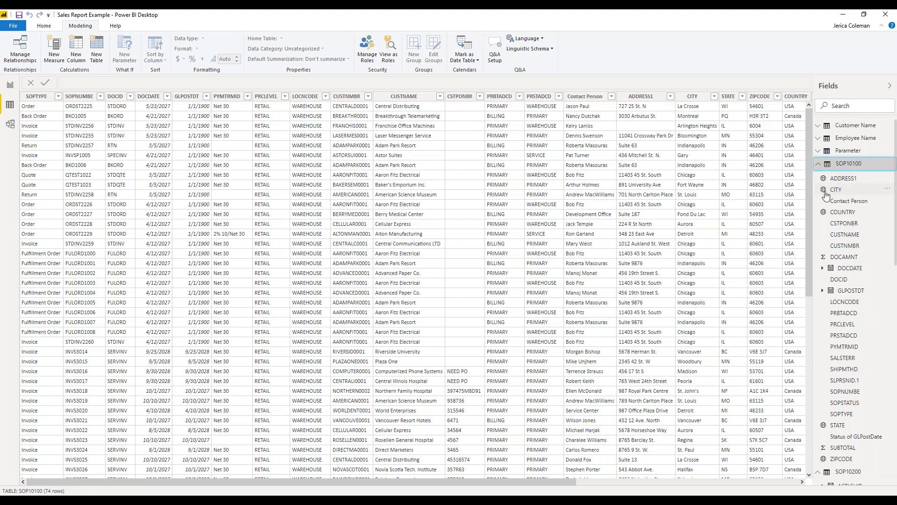
{"action": "left_click", "coordinate": [836, 216]}
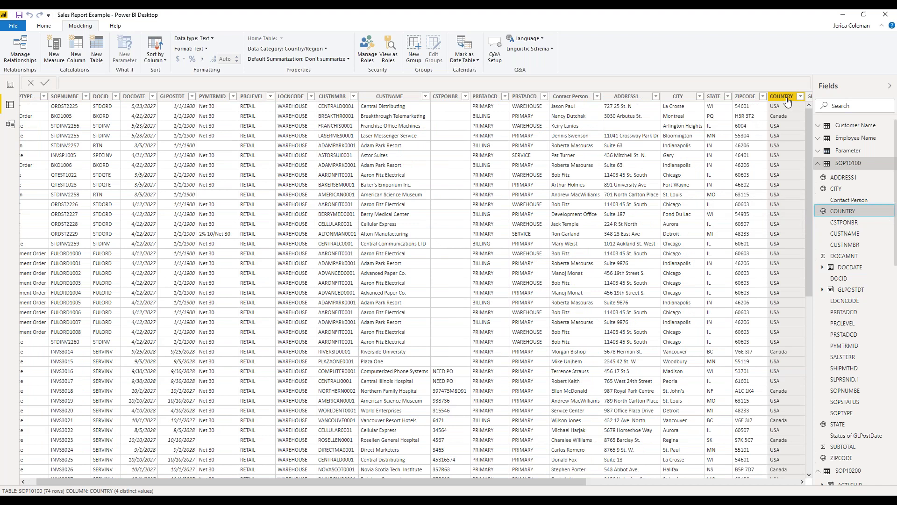
{"action": "left_click", "coordinate": [325, 49]}
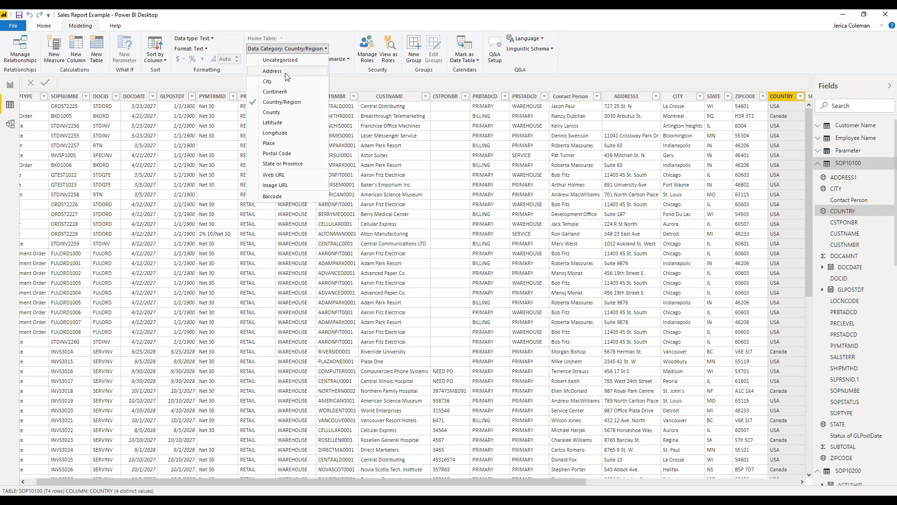
{"action": "left_click", "coordinate": [667, 46]}
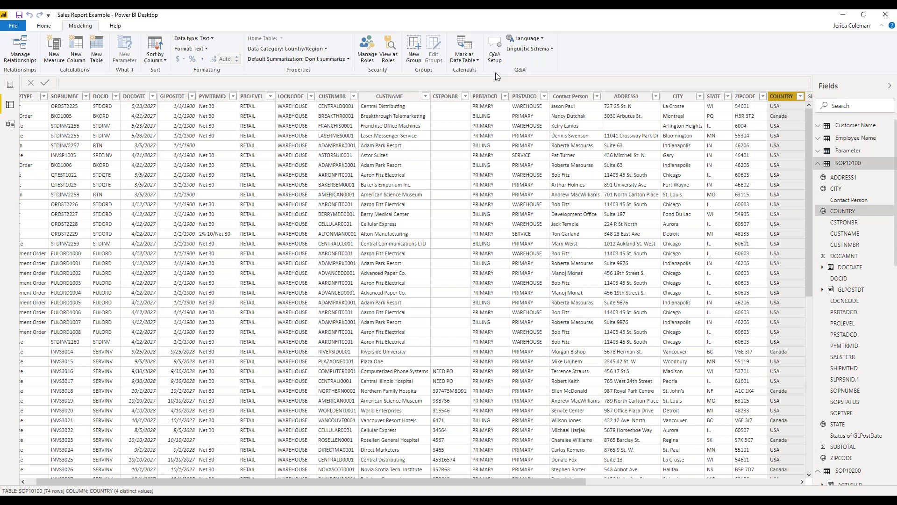
Return to the Sales report page and switch to the Q&A slide of the PowerPoint presentation.
{"action": "left_click", "coordinate": [51, 29]}
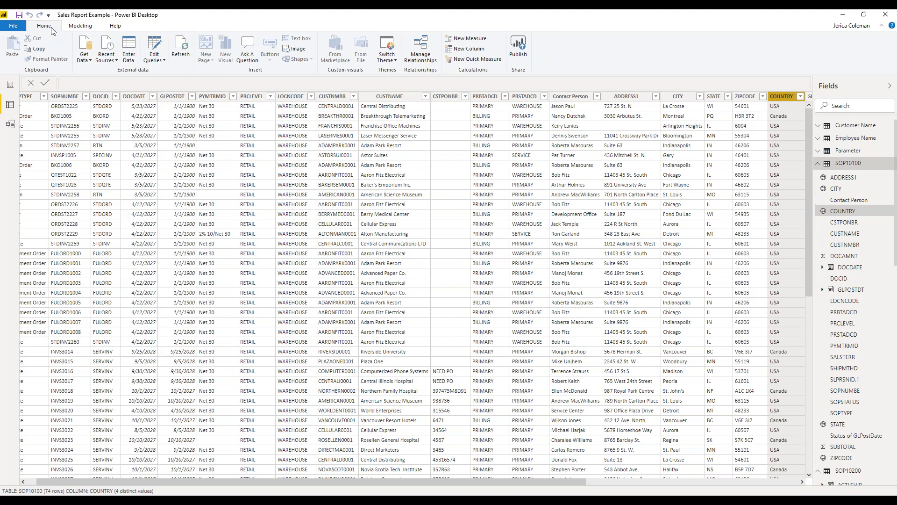
{"action": "left_click", "coordinate": [9, 85]}
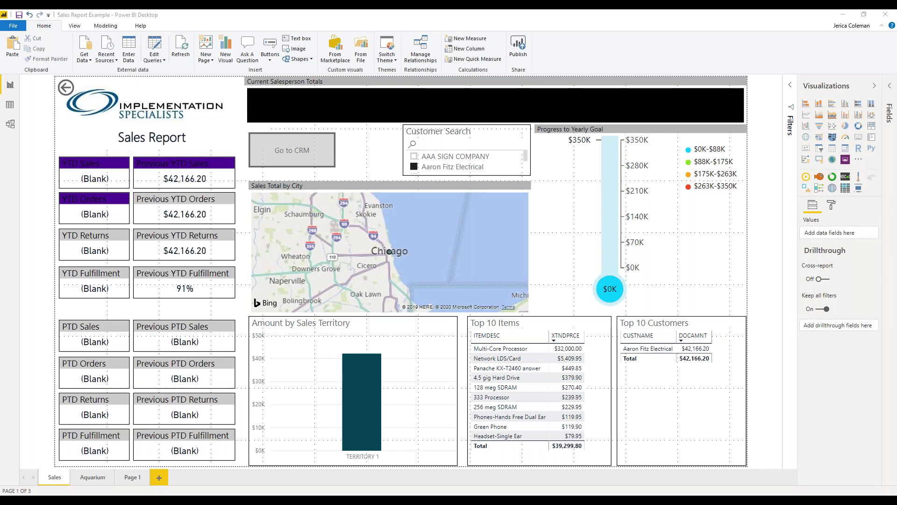
{"action": "key", "text": "alt+Tab"}
{"action": "key", "text": "Down"}
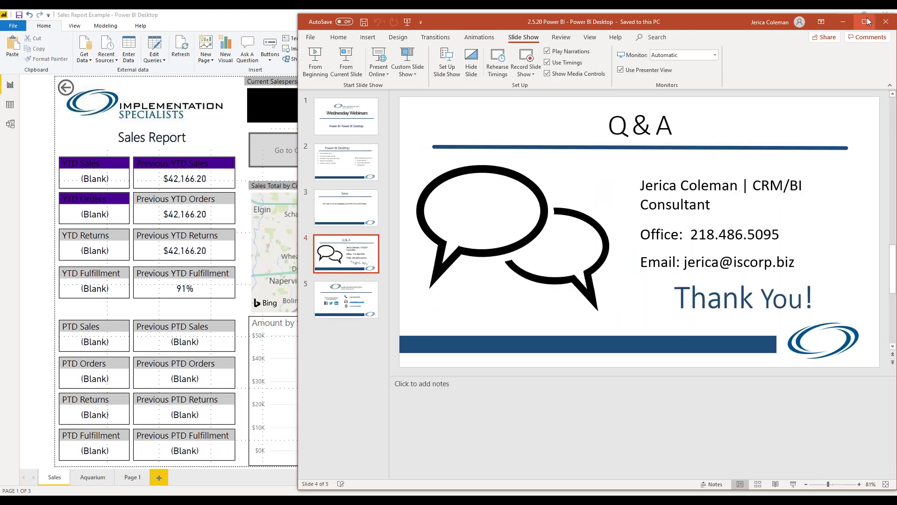